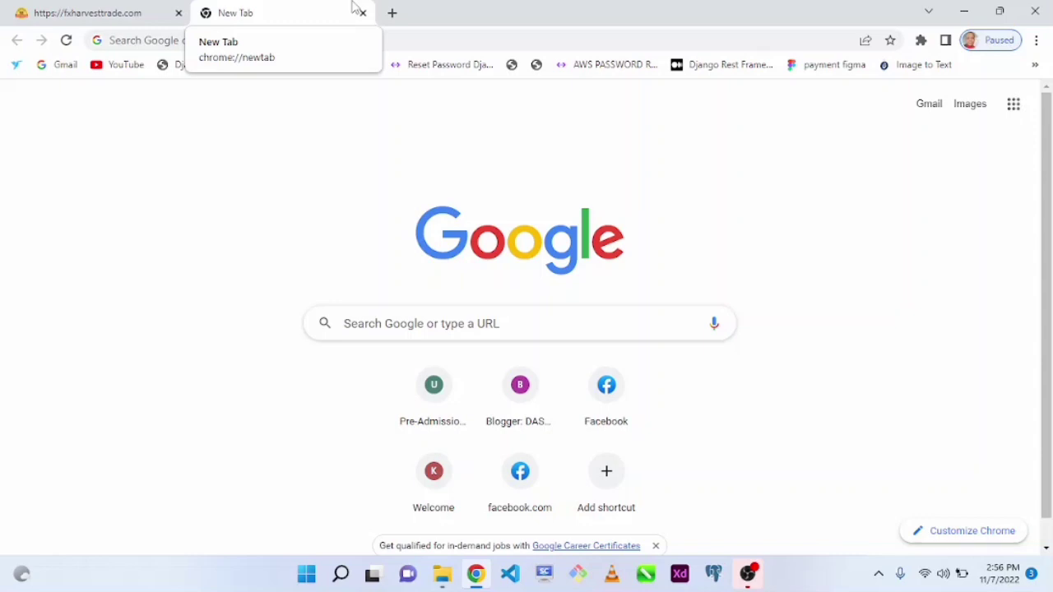
# Open a new Chrome tab on the Google start page.
pyautogui.click(246, 35)
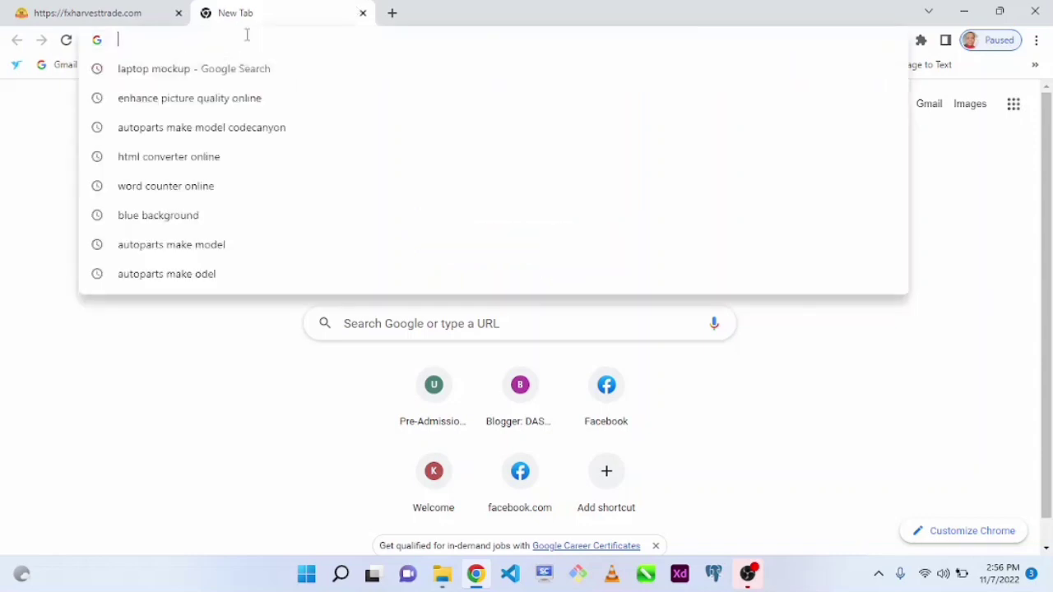
# Search Google for 'paystack' and open the paystack.com homepage.
pyautogui.write('pa')
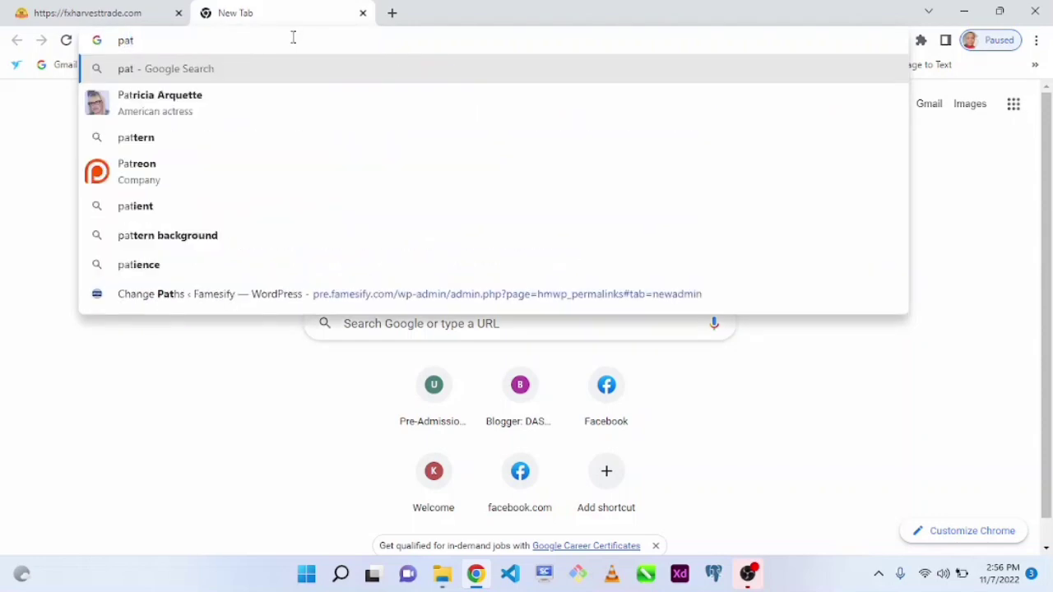
pyautogui.write('ystac')
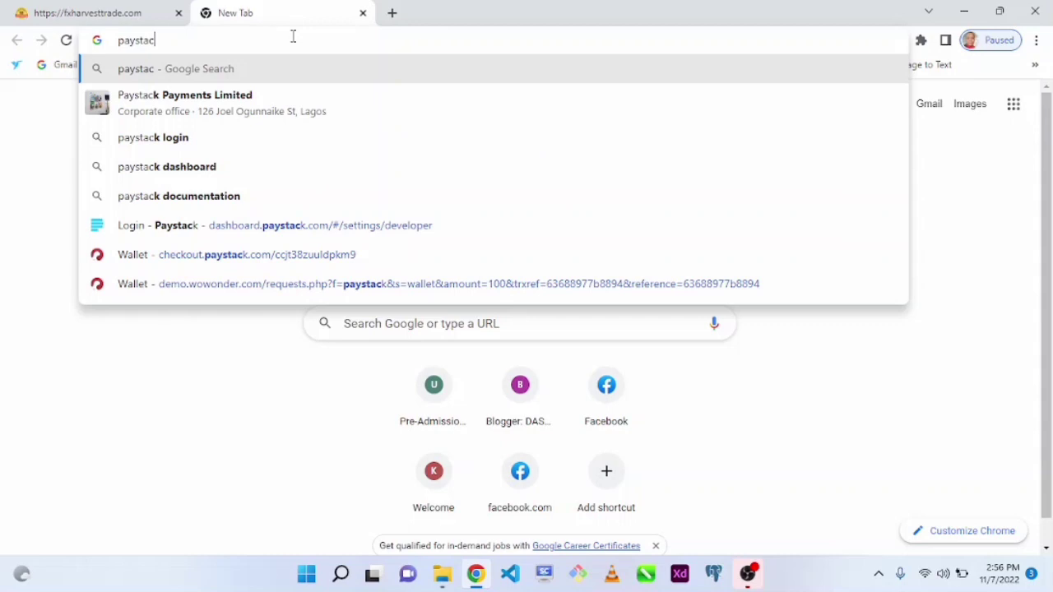
pyautogui.write('k')
pyautogui.press('Return')
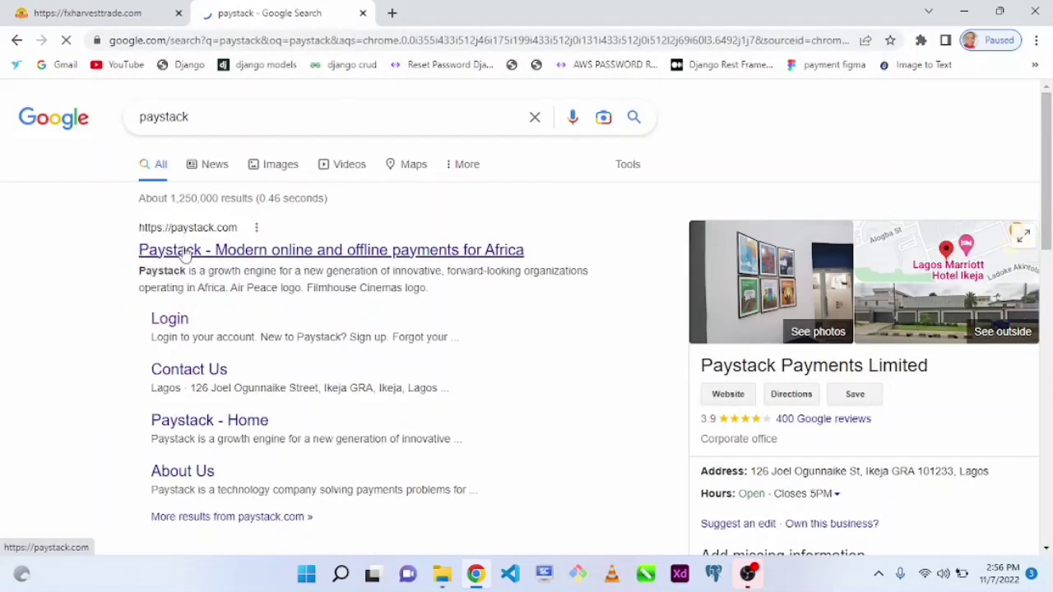
pyautogui.click(183, 254)
# Load flutterwave.com in a new tab, then return to the Paystack tab.
pyautogui.click(392, 12)
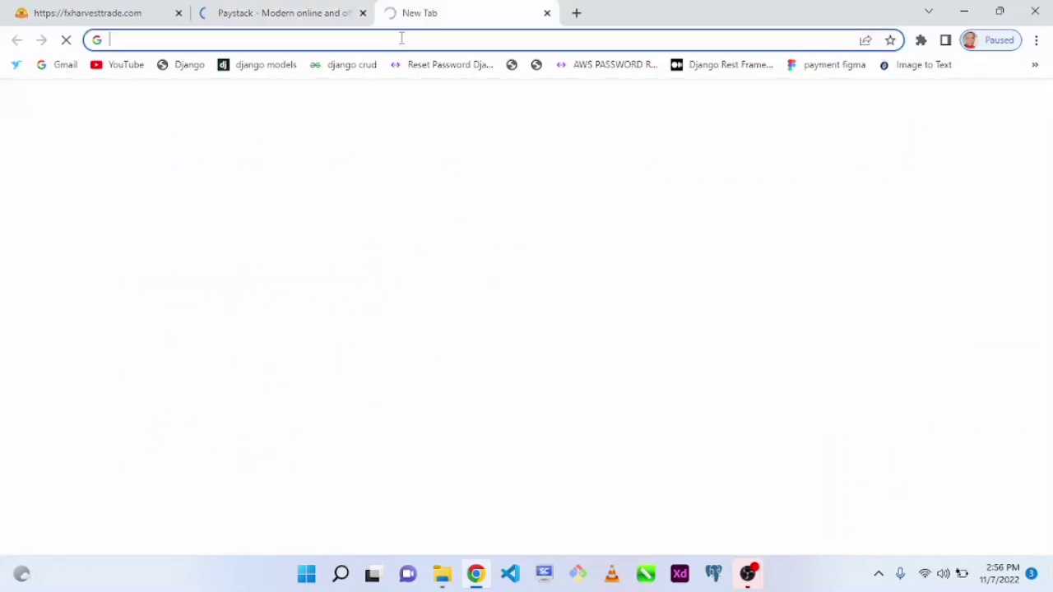
pyautogui.write('flut')
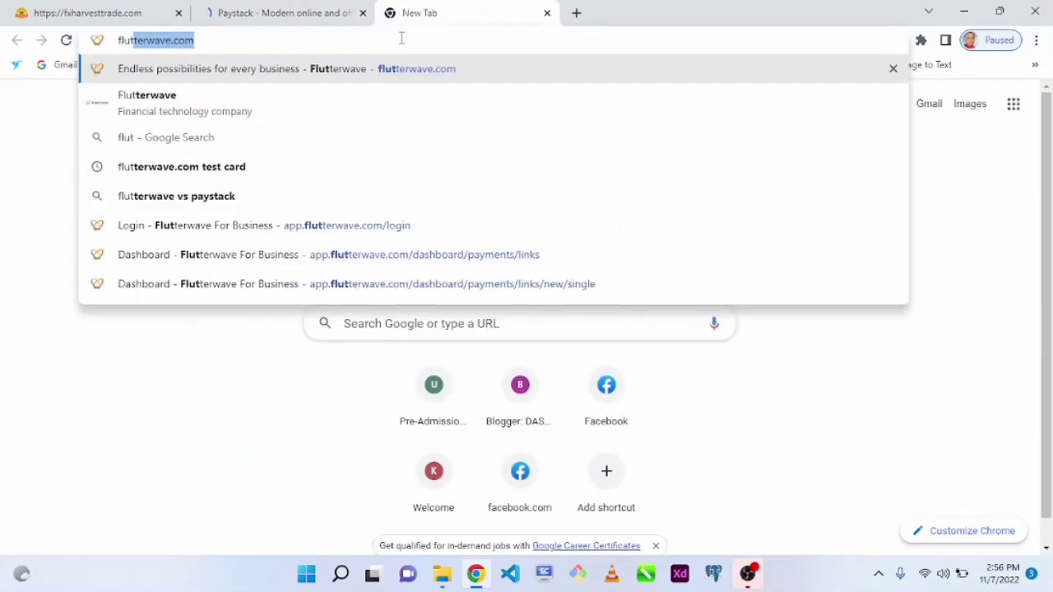
pyautogui.write('ter')
pyautogui.press('Return')
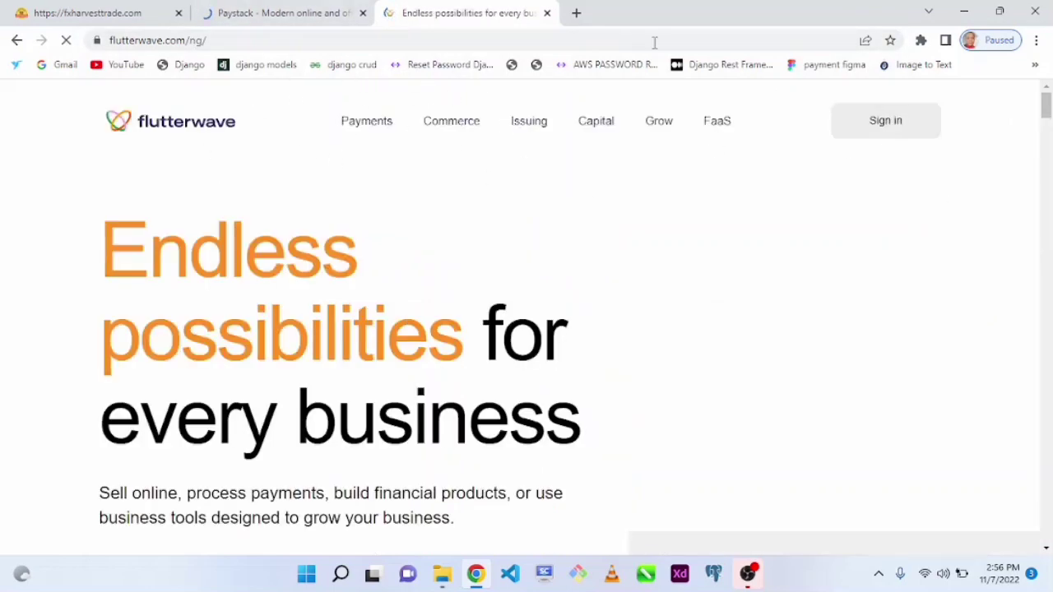
pyautogui.click(253, 10)
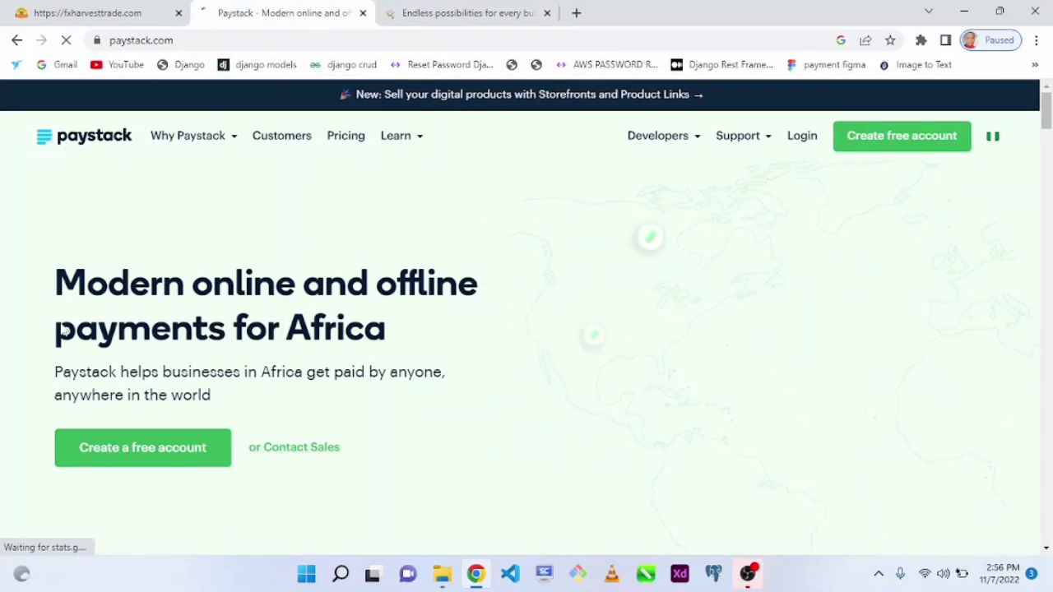
# Go to gmail.com in a new tab.
pyautogui.click(575, 14)
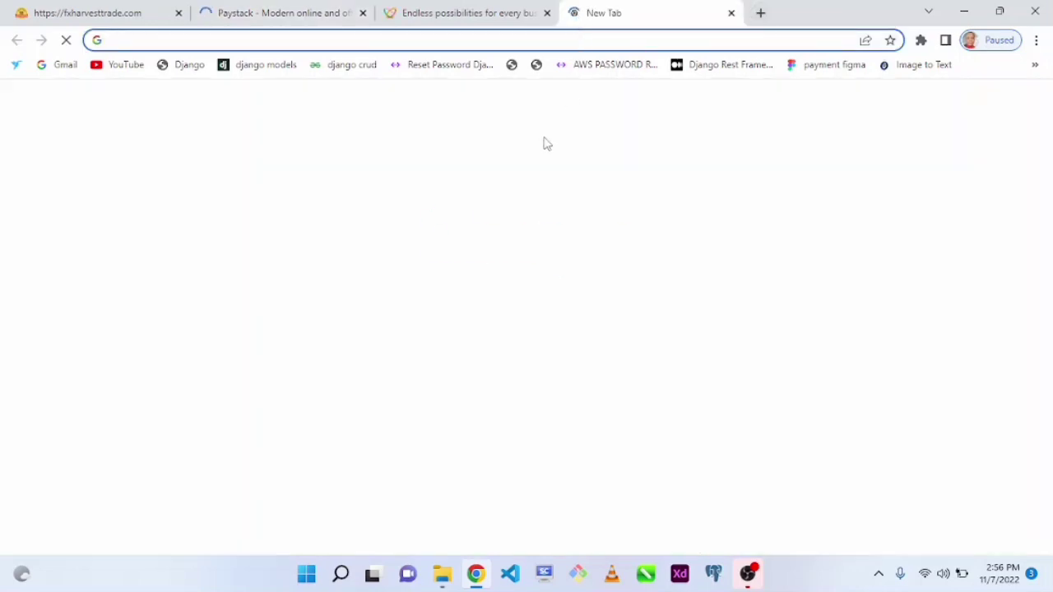
pyautogui.write('gmail.com')
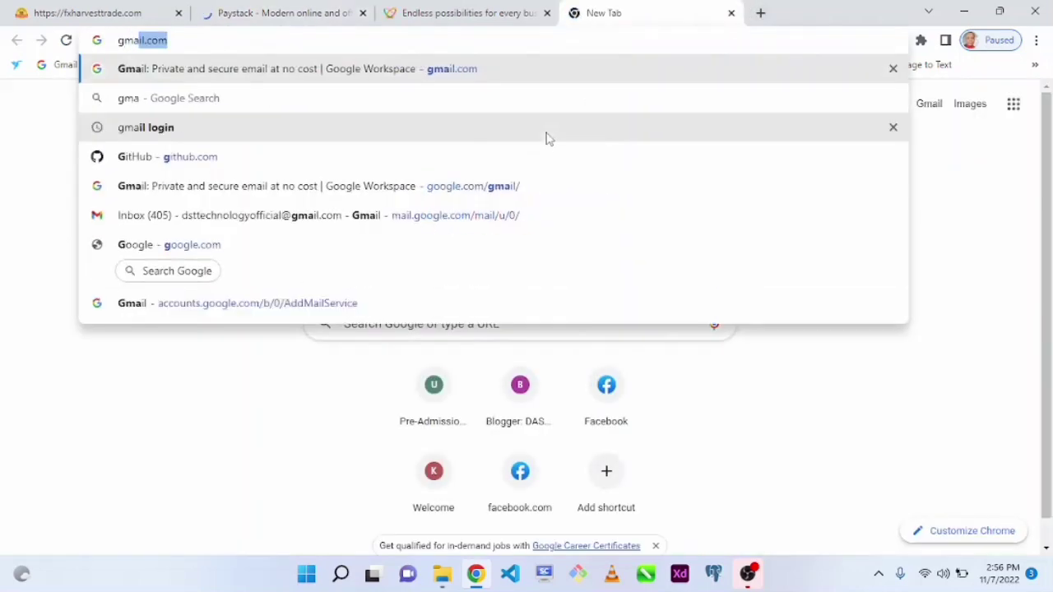
pyautogui.press('Return')
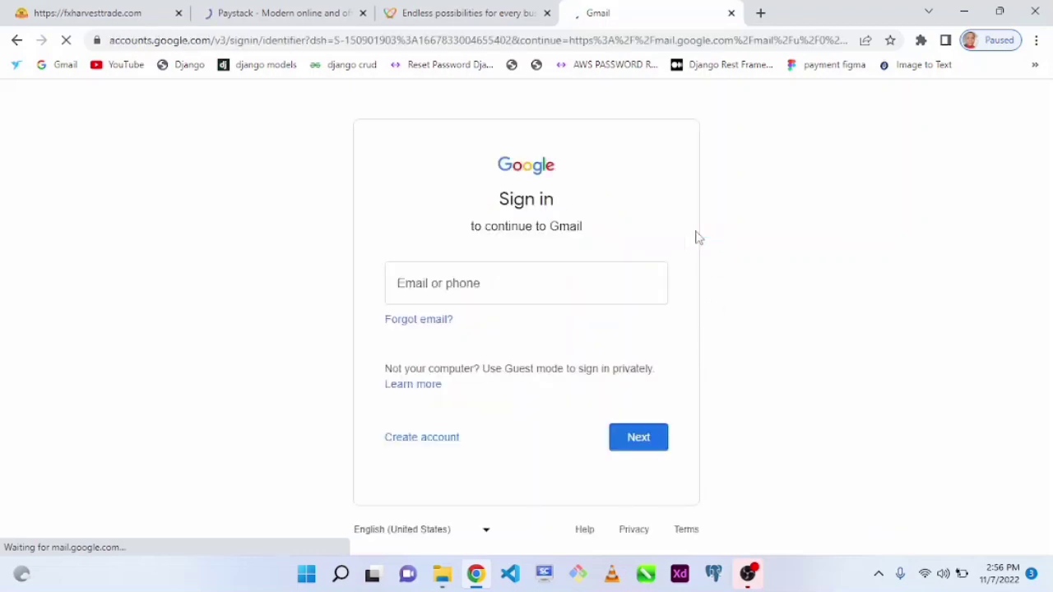
# Sign in to Gmail with the saved business email and its password.
pyautogui.click(501, 277)
pyautogui.write('ds')
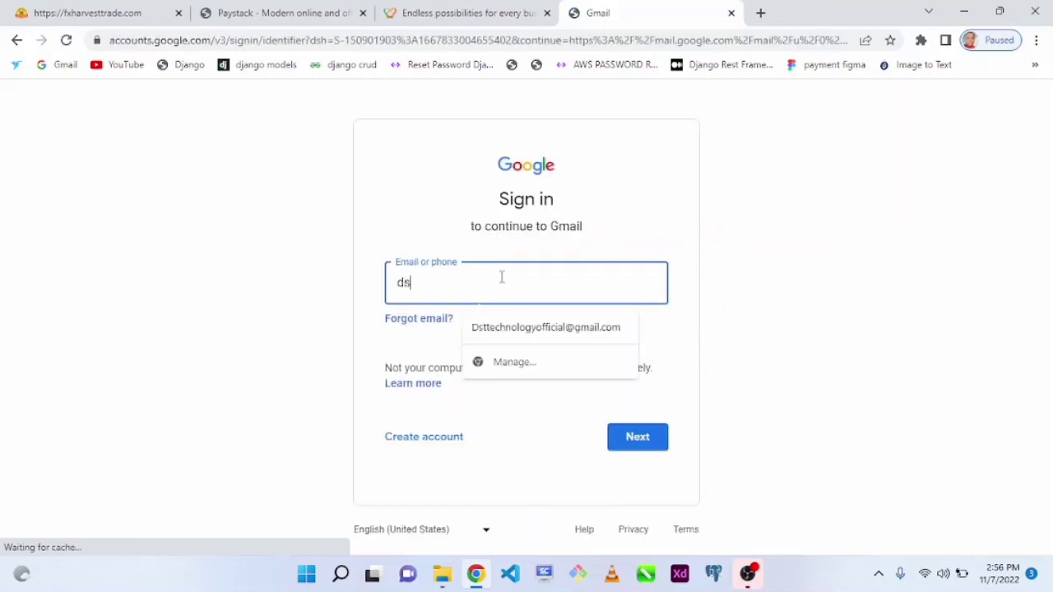
pyautogui.click(529, 340)
pyautogui.click(634, 449)
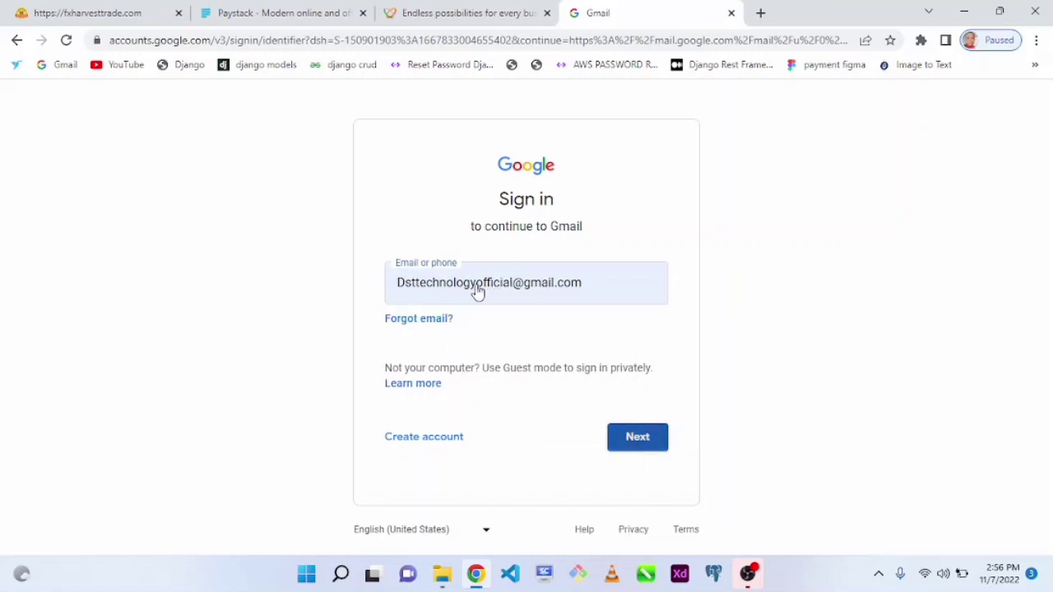
pyautogui.click(640, 434)
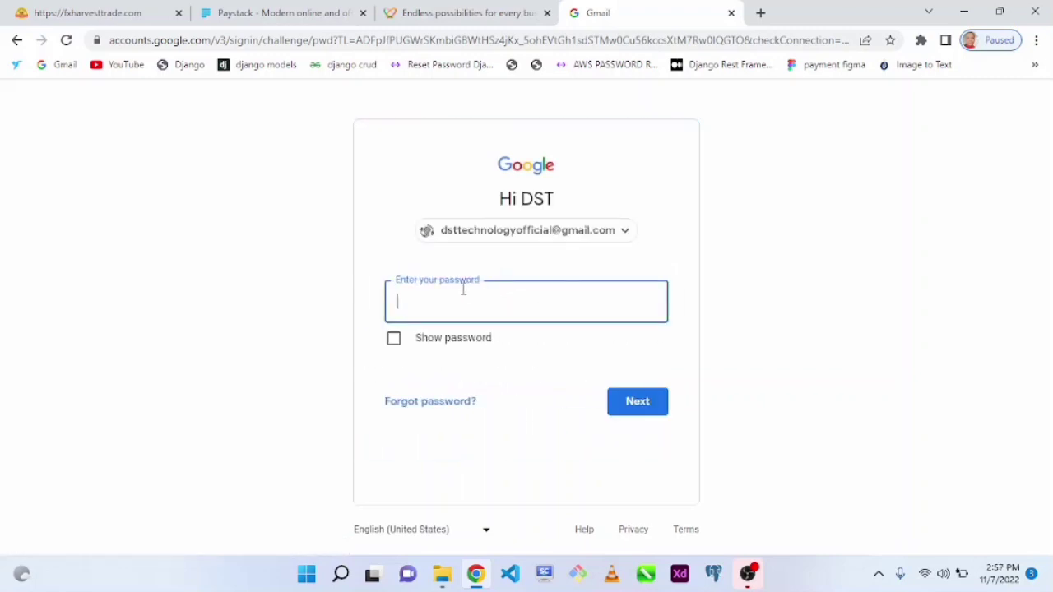
pyautogui.write('****************')
pyautogui.click(630, 400)
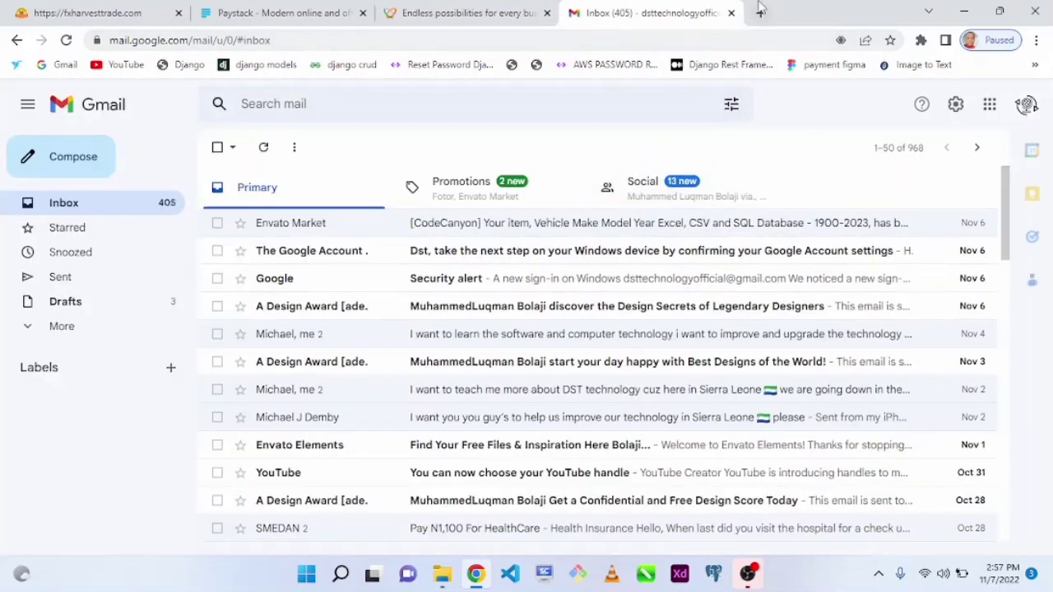
# Back on the Paystack tab, open the Create a free account signup form.
pyautogui.click(403, 18)
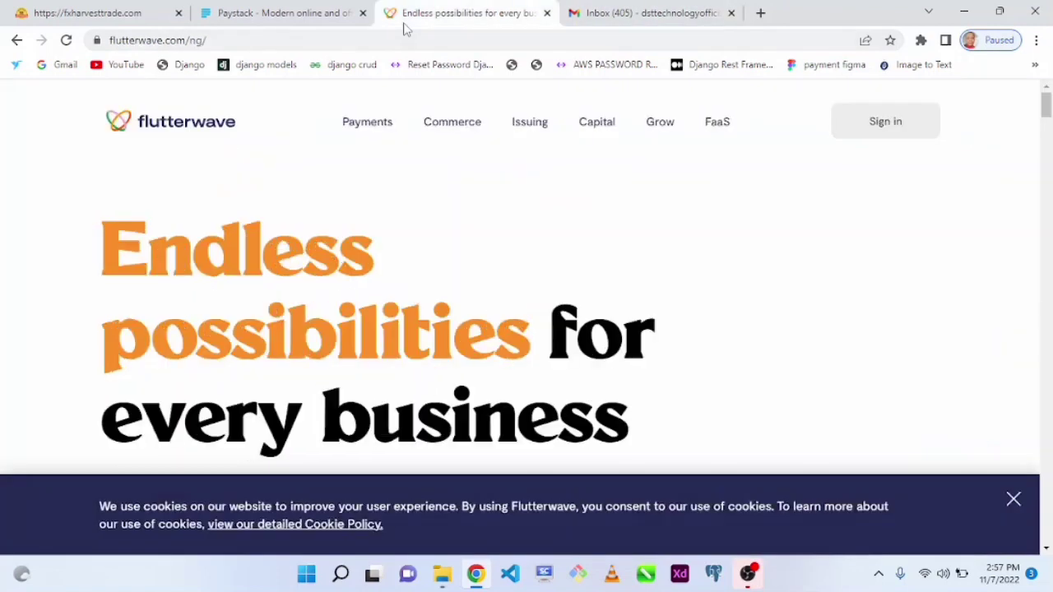
pyautogui.click(287, 9)
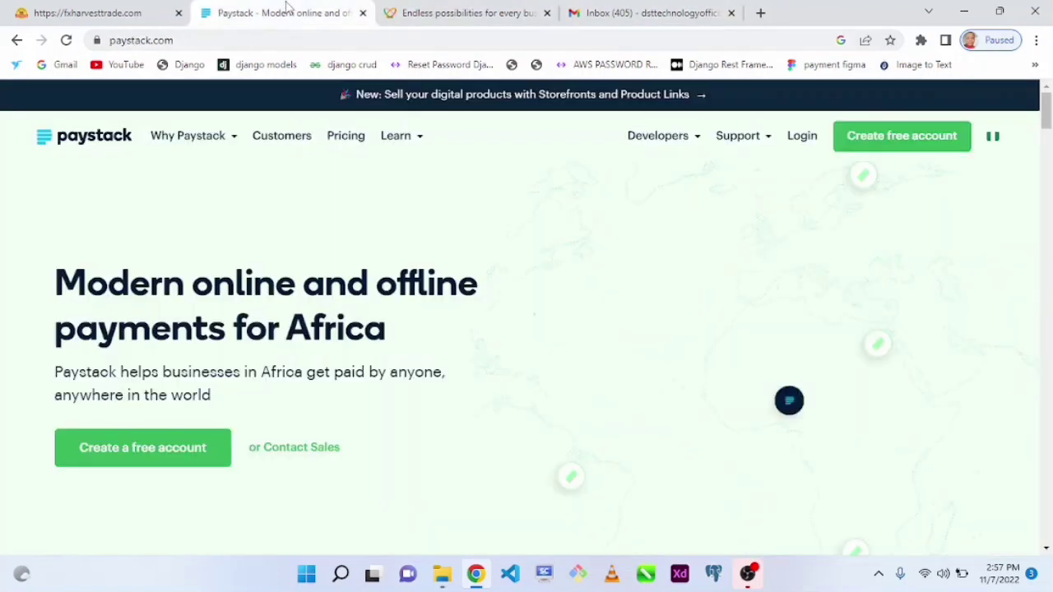
pyautogui.click(162, 452)
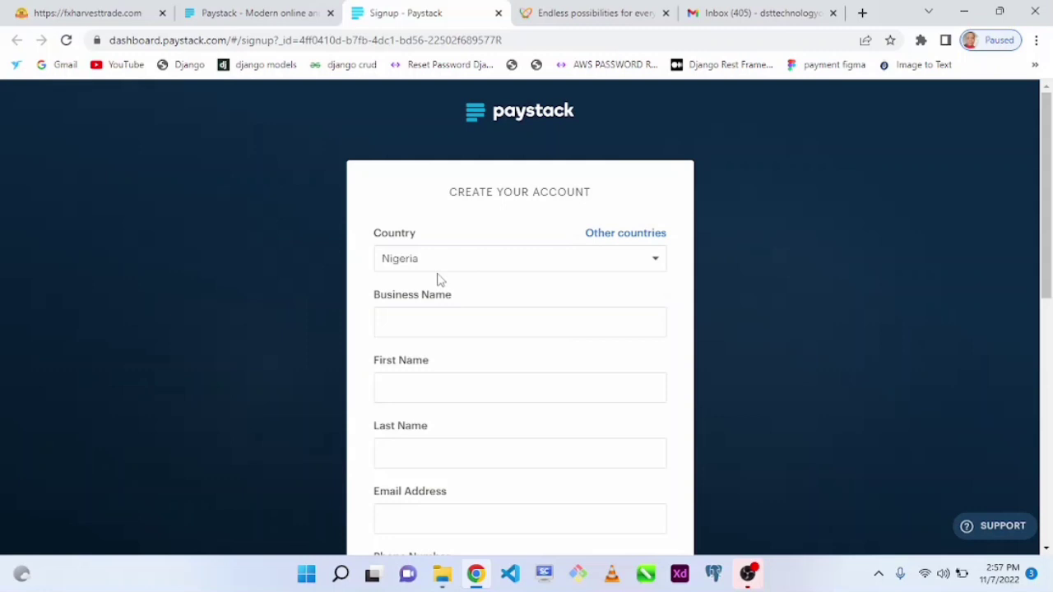
pyautogui.scroll(-1, 1034, 176)
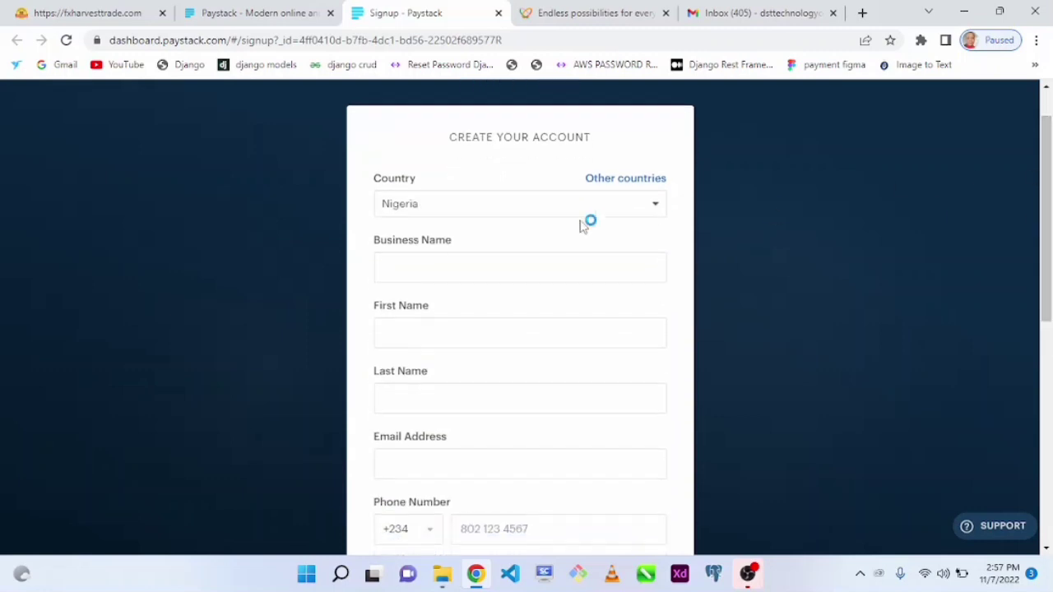
# Autofill business name DST TECHNOLOGY and correct the First Name to the owner's first name.
pyautogui.click(481, 259)
pyautogui.write('dst')
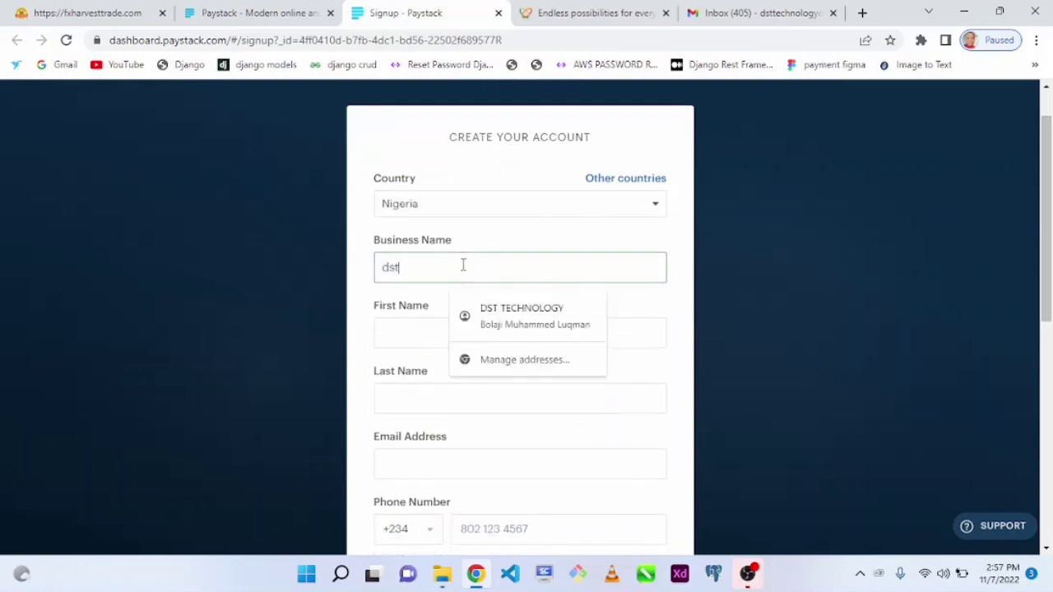
pyautogui.click(576, 324)
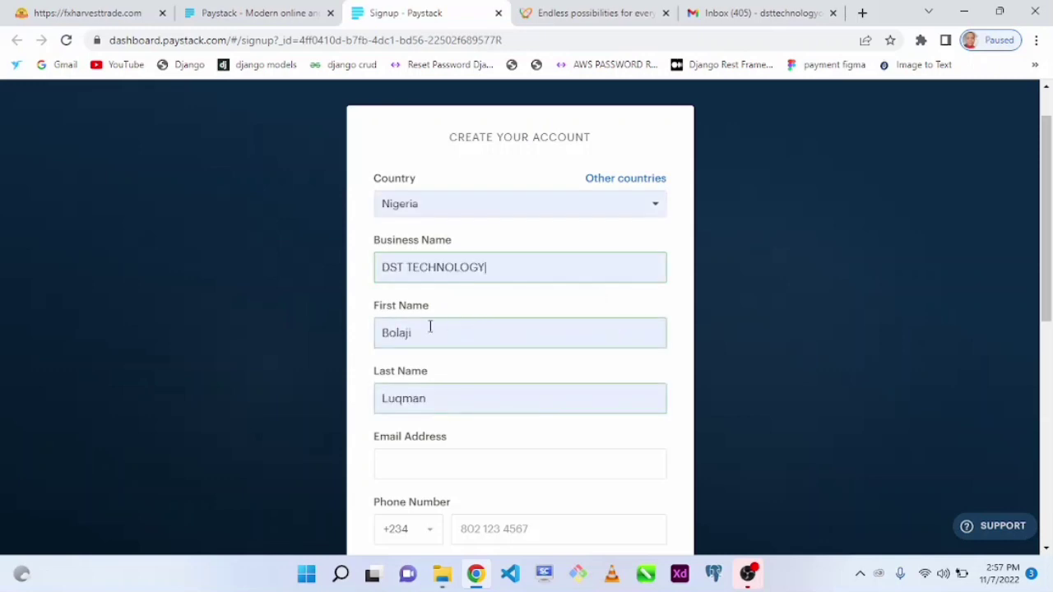
pyautogui.click(441, 333)
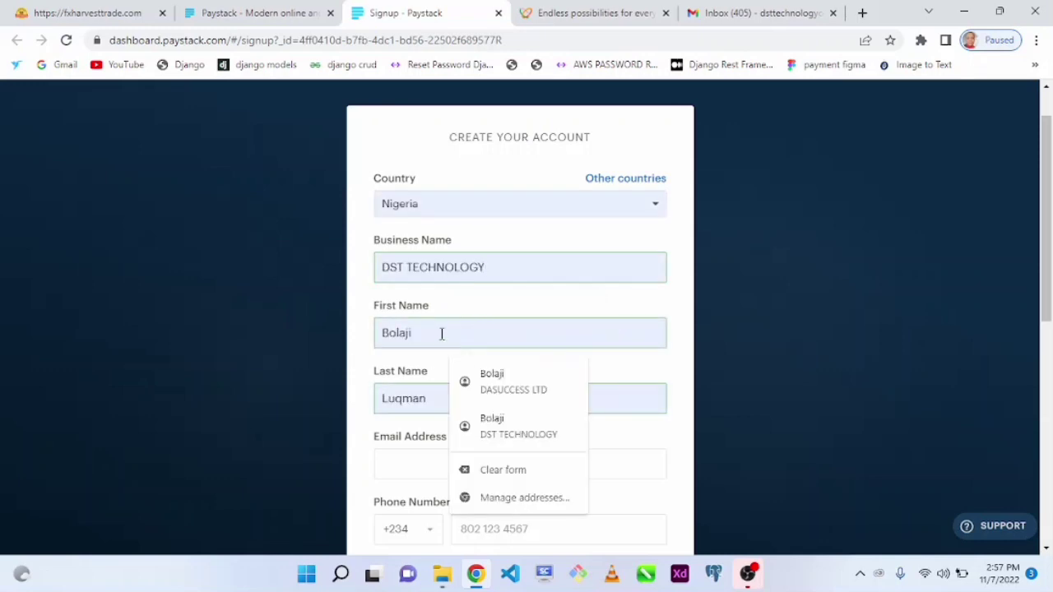
pyautogui.moveTo(439, 333); pyautogui.dragTo(312, 329)
pyautogui.write('DST')
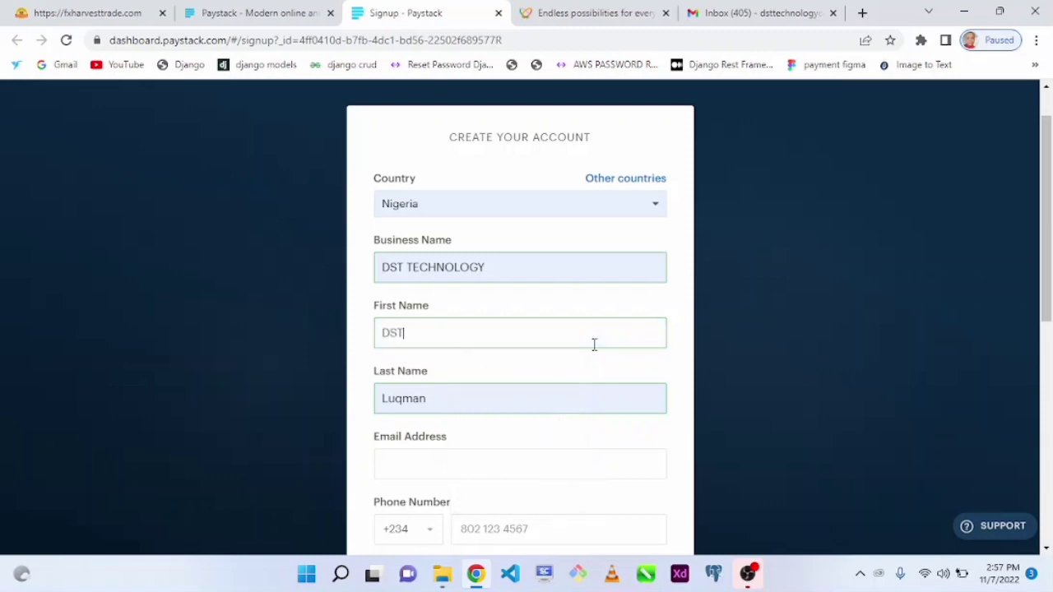
pyautogui.press('BackSpace')
pyautogui.press('BackSpace')
pyautogui.press('BackSpace')
pyautogui.write('Bolaji')
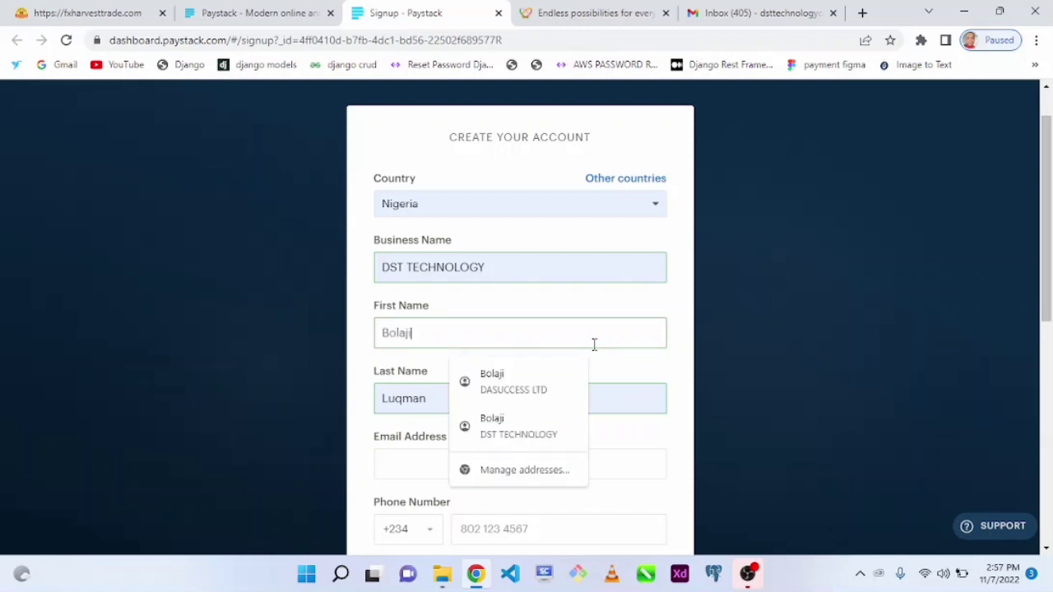
# Fill in the saved business email address from the suggestion.
pyautogui.click(420, 463)
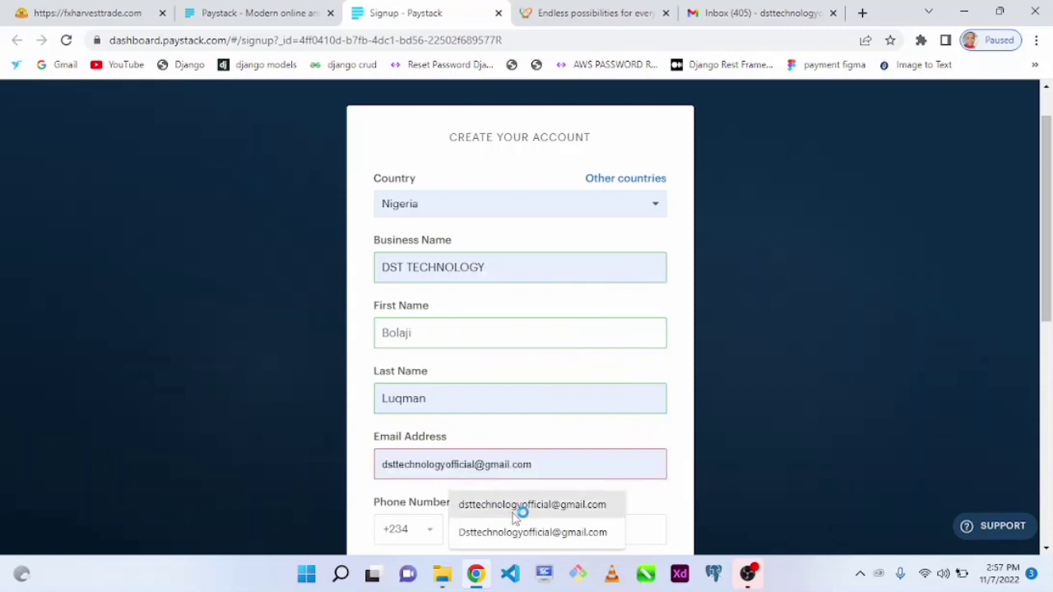
pyautogui.click(513, 508)
pyautogui.scroll(-1, 509, 376)
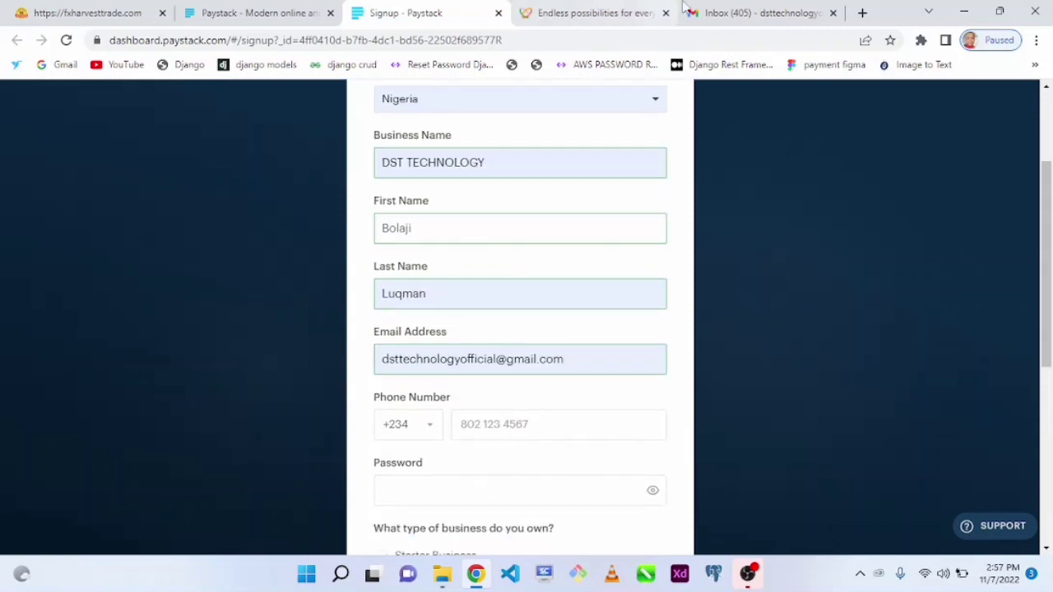
pyautogui.click(536, 420)
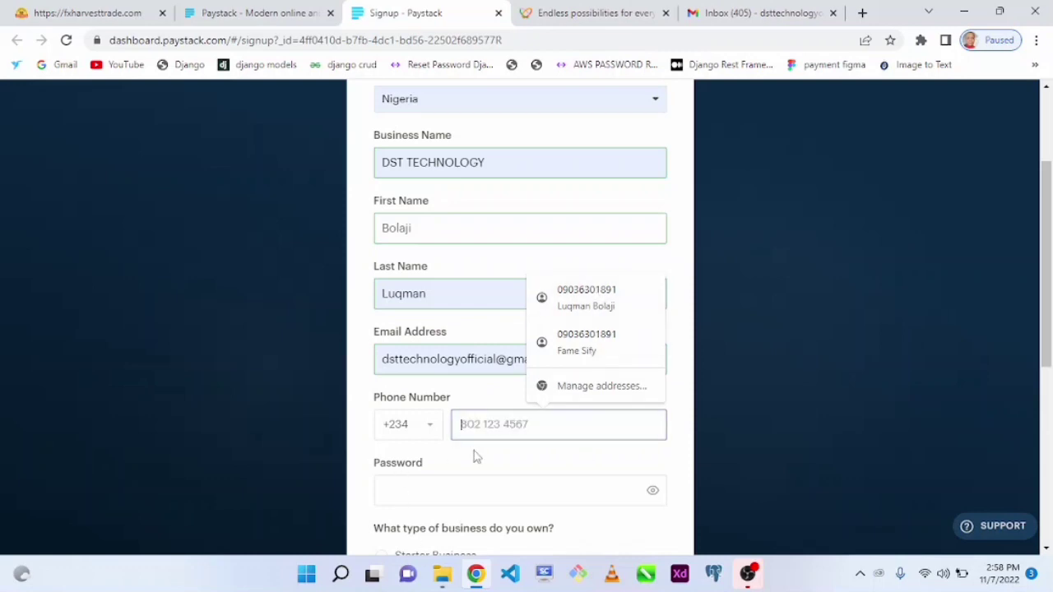
# Enter the owner's phone number and a strong password that passes every check.
pyautogui.click(689, 433)
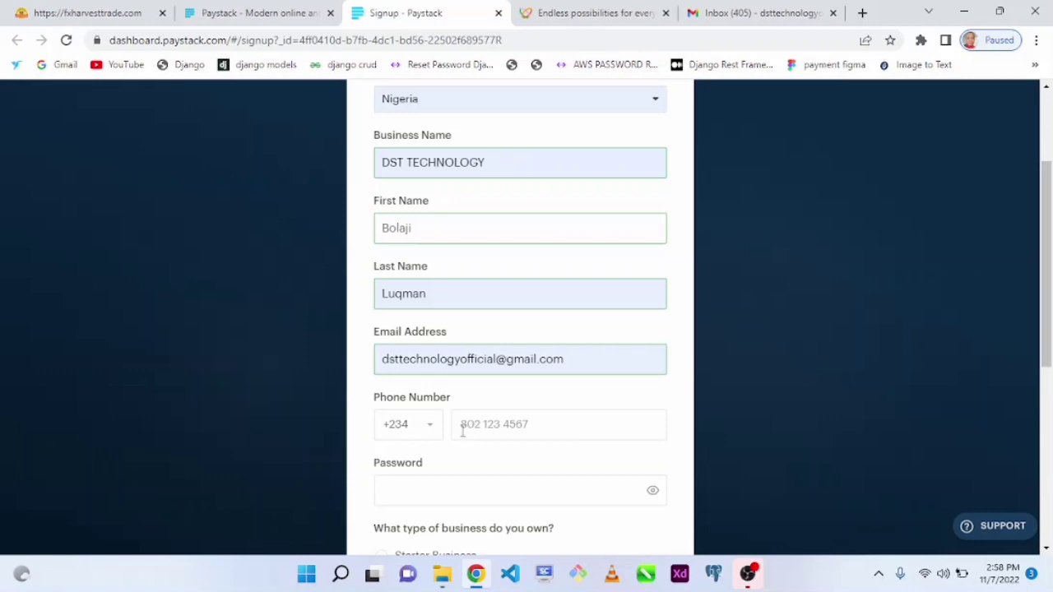
pyautogui.click(462, 432)
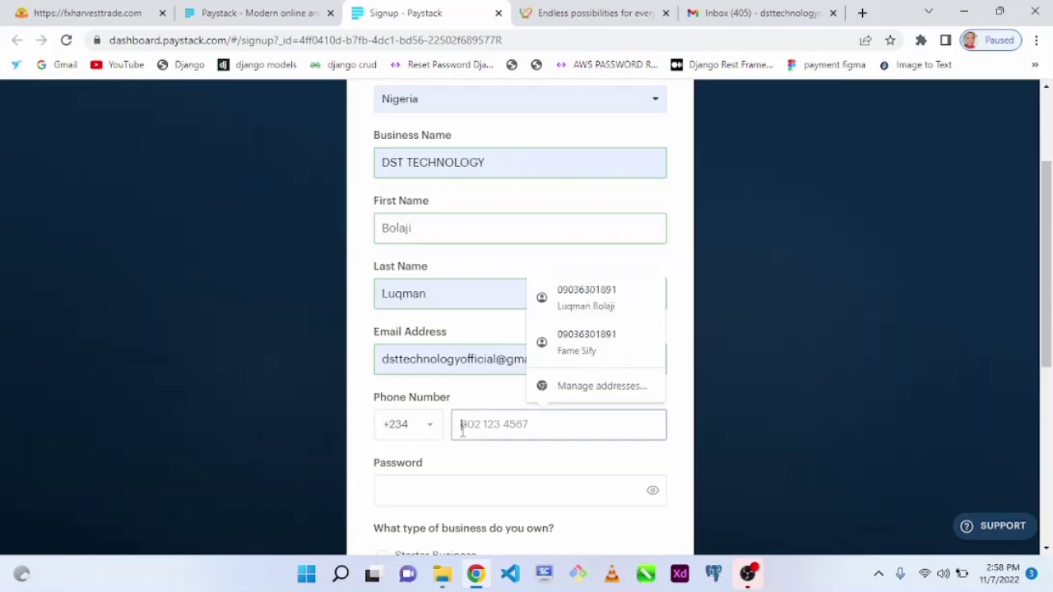
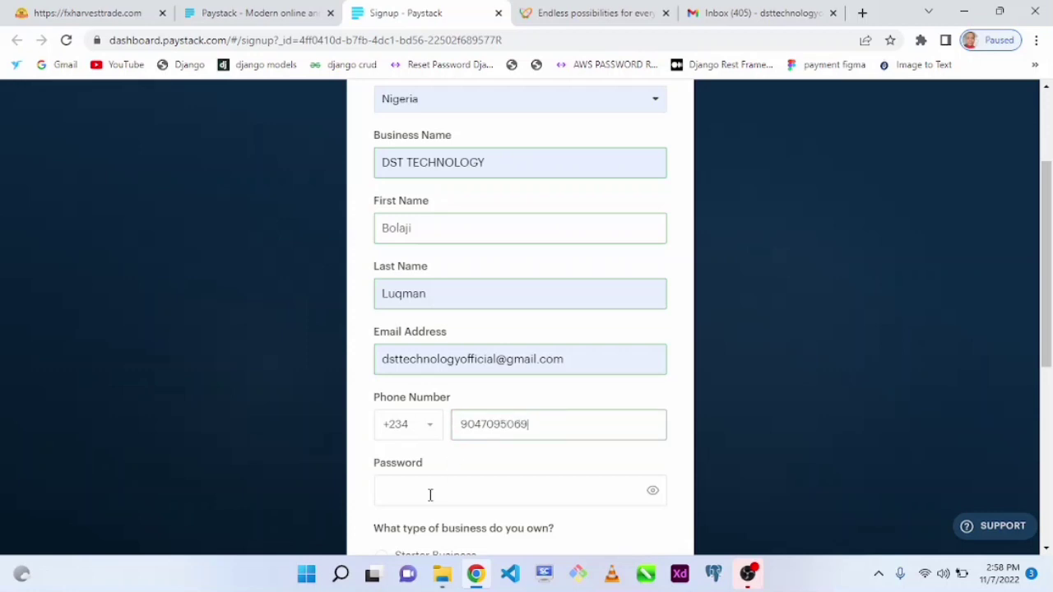
pyautogui.click(430, 494)
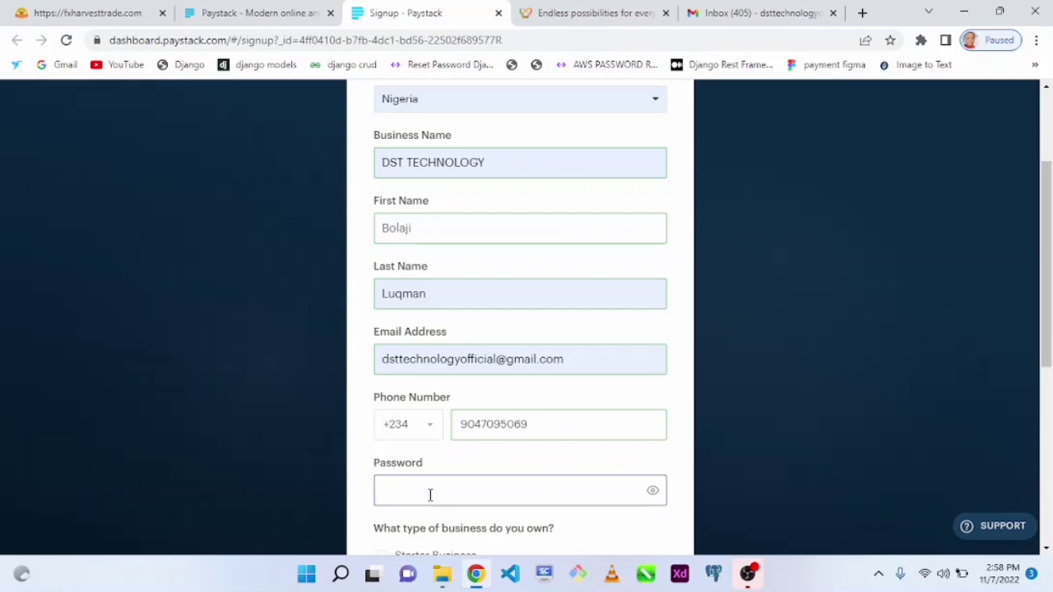
pyautogui.write('••••••')
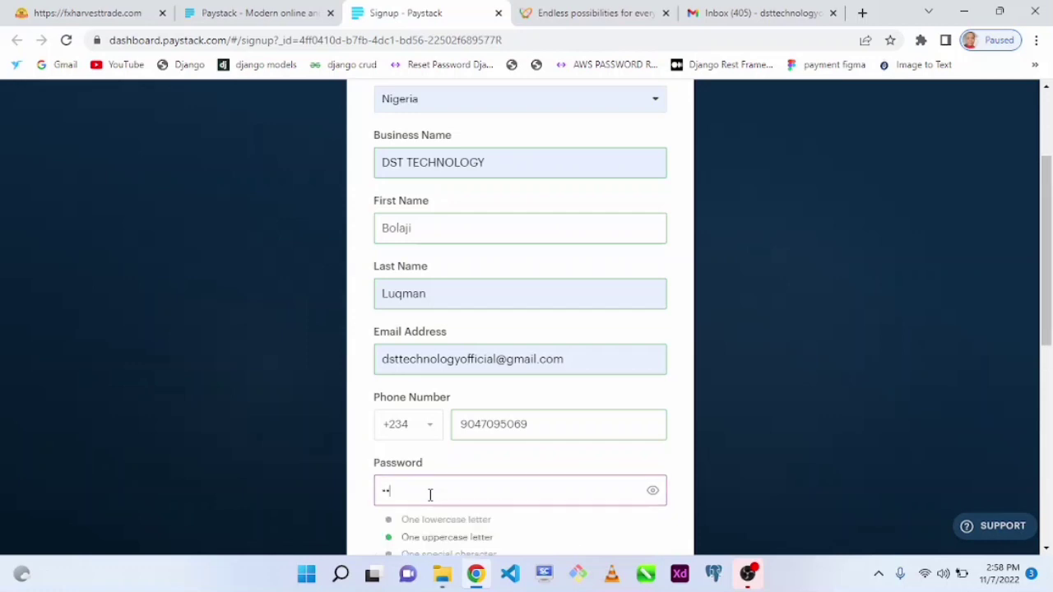
pyautogui.write('•••••••')
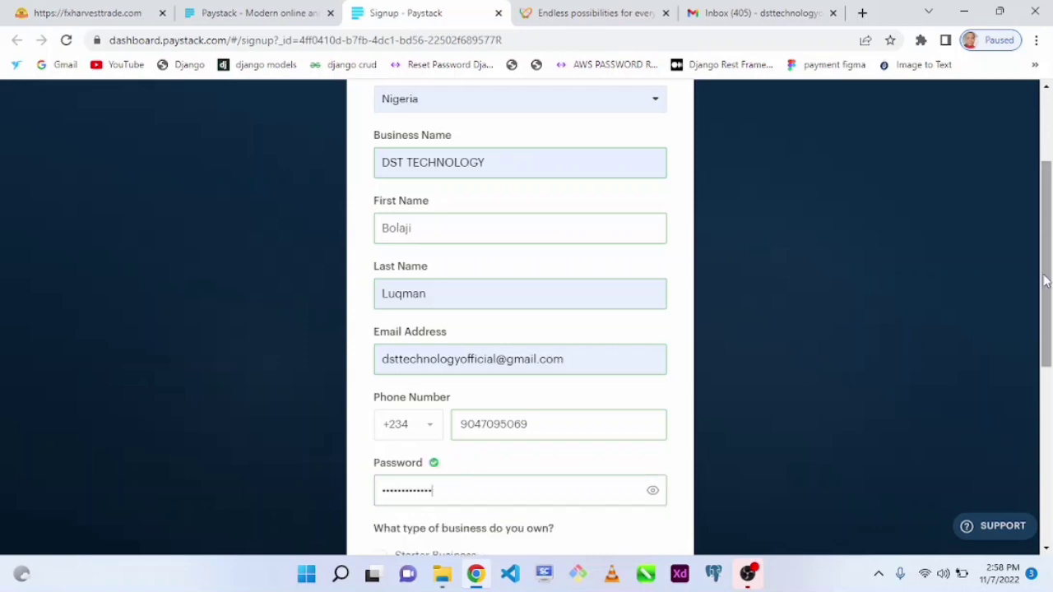
pyautogui.moveTo(1046, 283); pyautogui.dragTo(1027, 402)
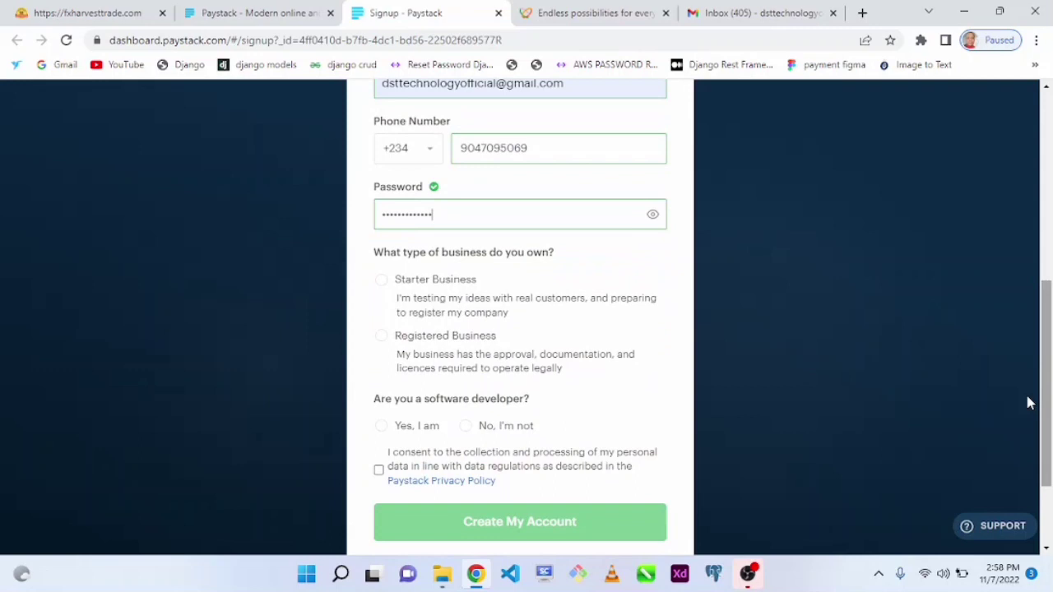
# Choose Starter Business, answer 'Yes, I am' a developer, tick consent, and create the account.
pyautogui.click(381, 280)
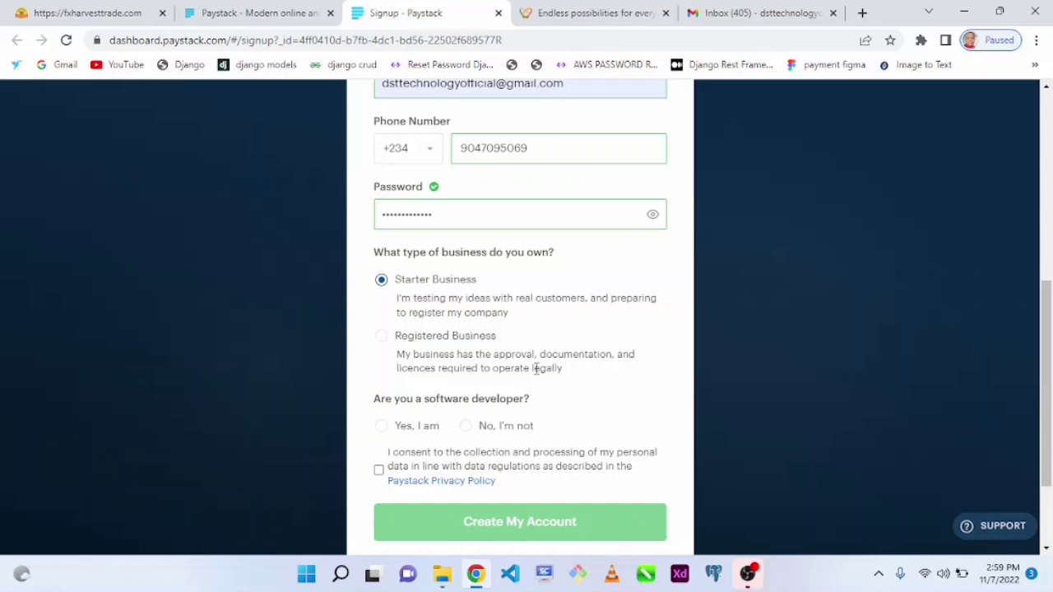
pyautogui.click(381, 336)
pyautogui.click(383, 285)
pyautogui.click(387, 429)
pyautogui.click(379, 472)
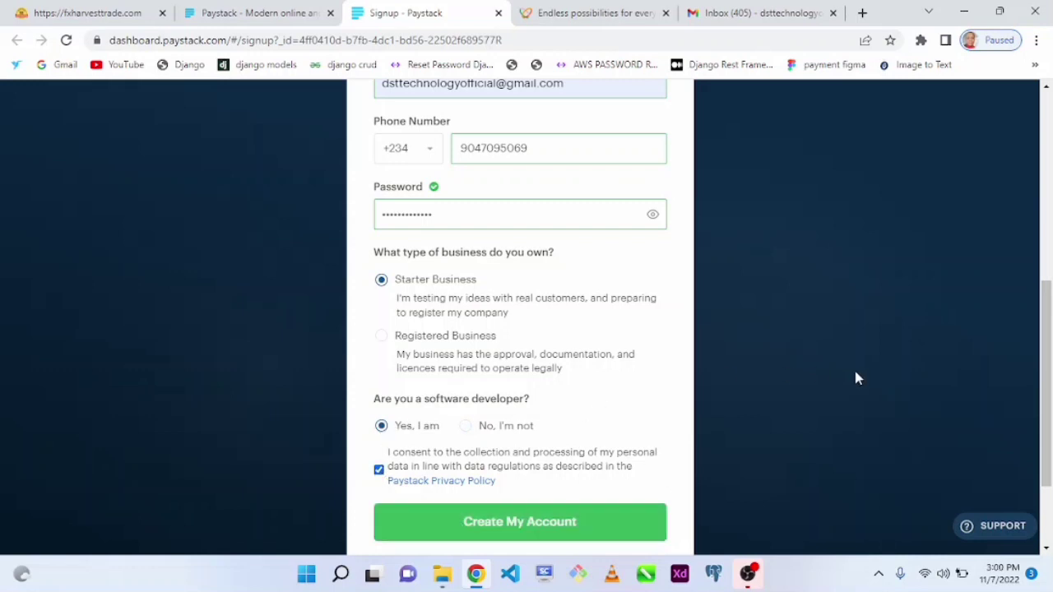
pyautogui.click(488, 526)
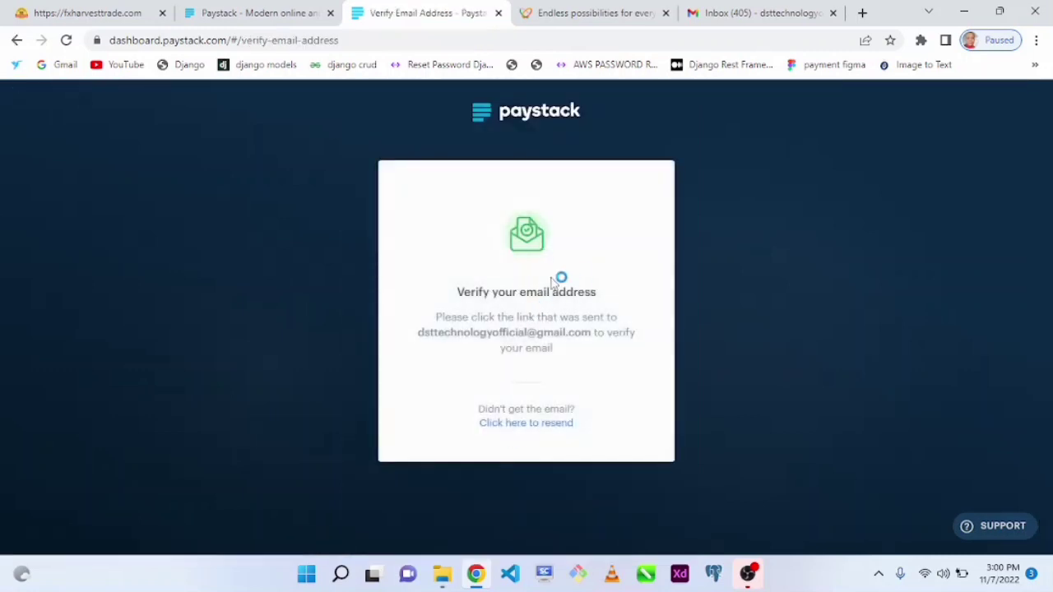
# Confirm the email via the 'Verify your Paystack email' message and begin the login email.
pyautogui.click(744, 8)
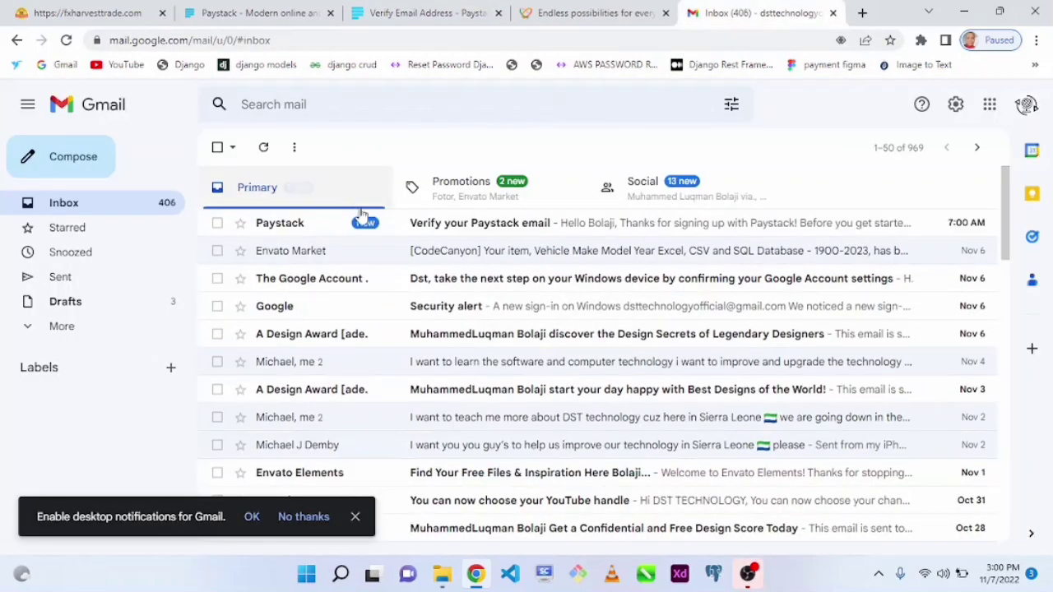
pyautogui.click(420, 224)
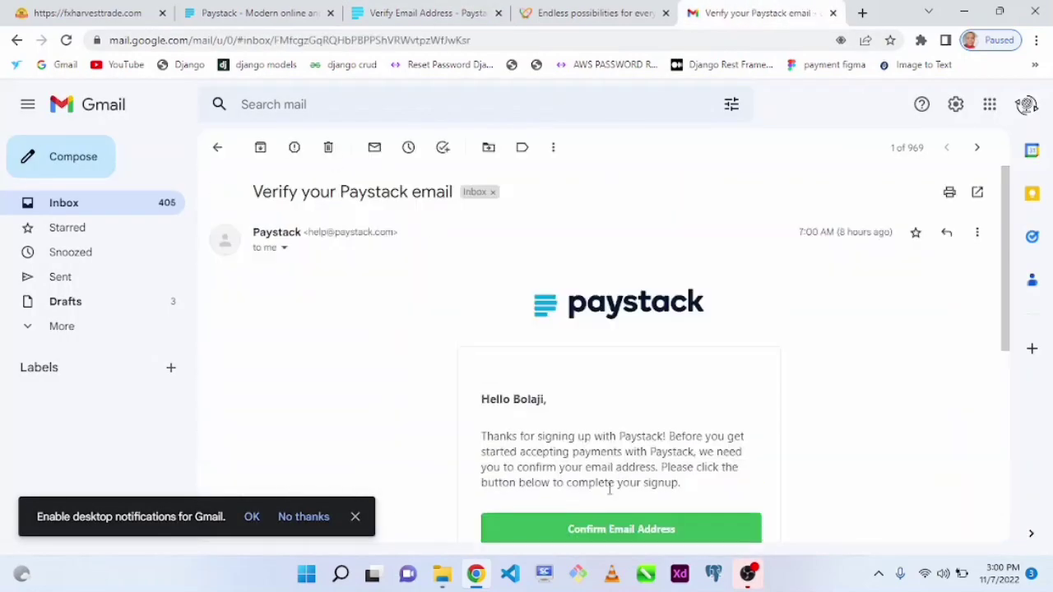
pyautogui.click(600, 530)
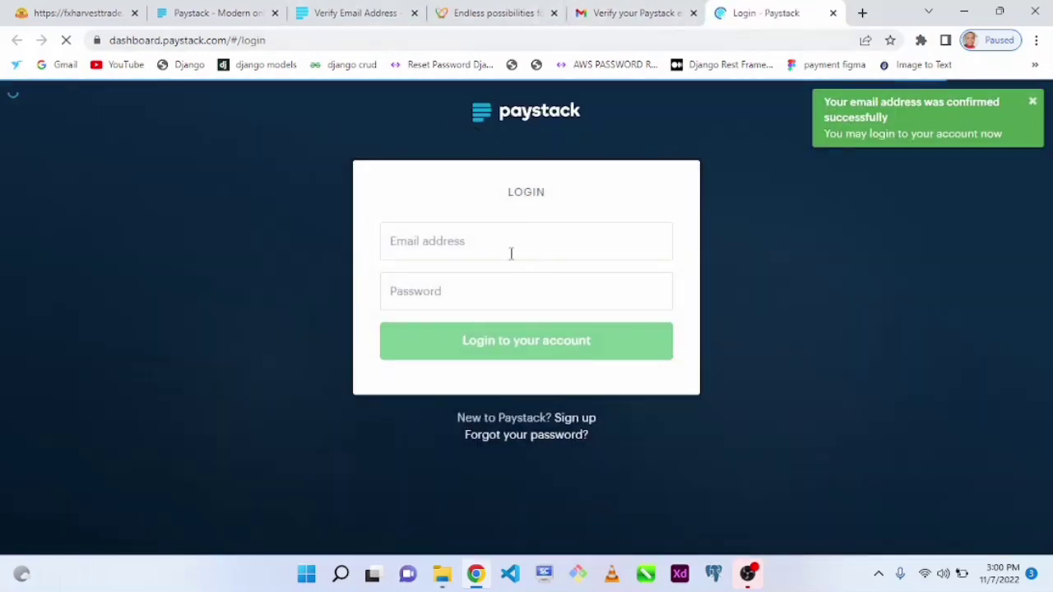
pyautogui.click(463, 235)
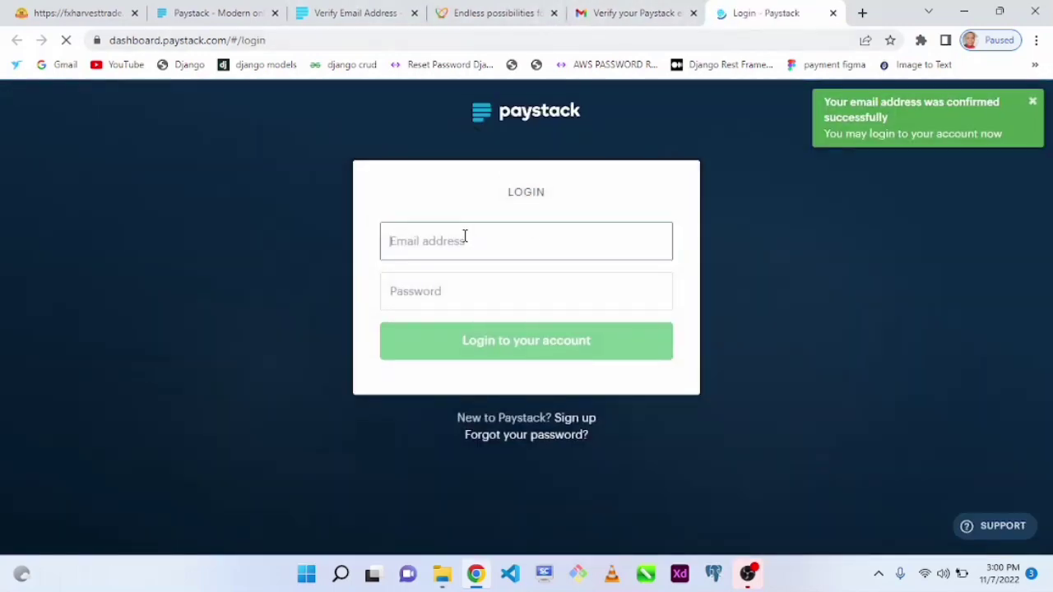
pyautogui.write('dste')
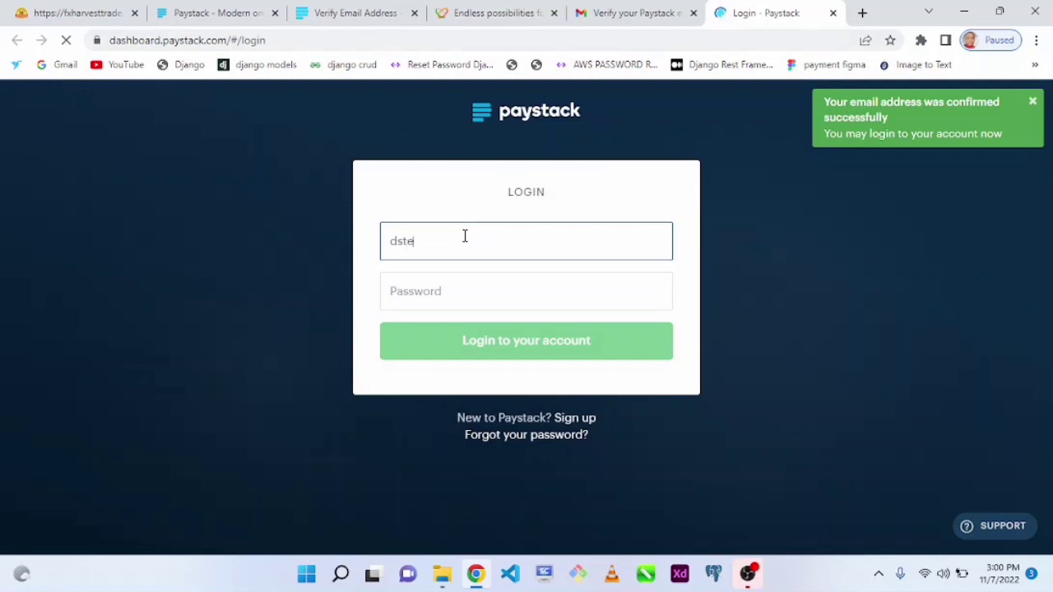
pyautogui.write('ch')
# Log in with the account email and password, then dismiss the welcome dialog with Got it.
pyautogui.press('BackSpace')
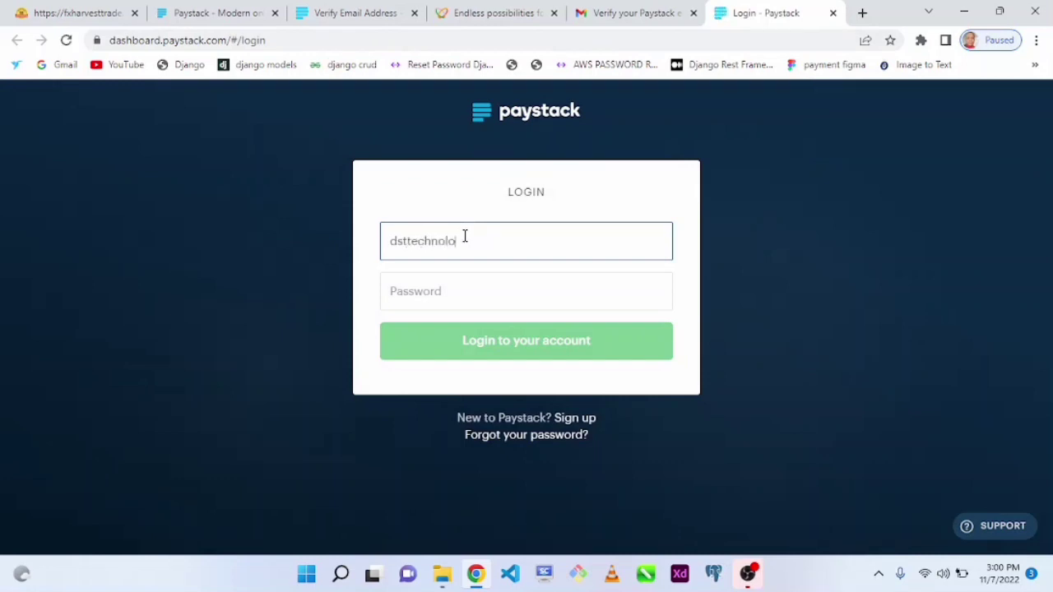
pyautogui.press('Tab')
pyautogui.write('••')
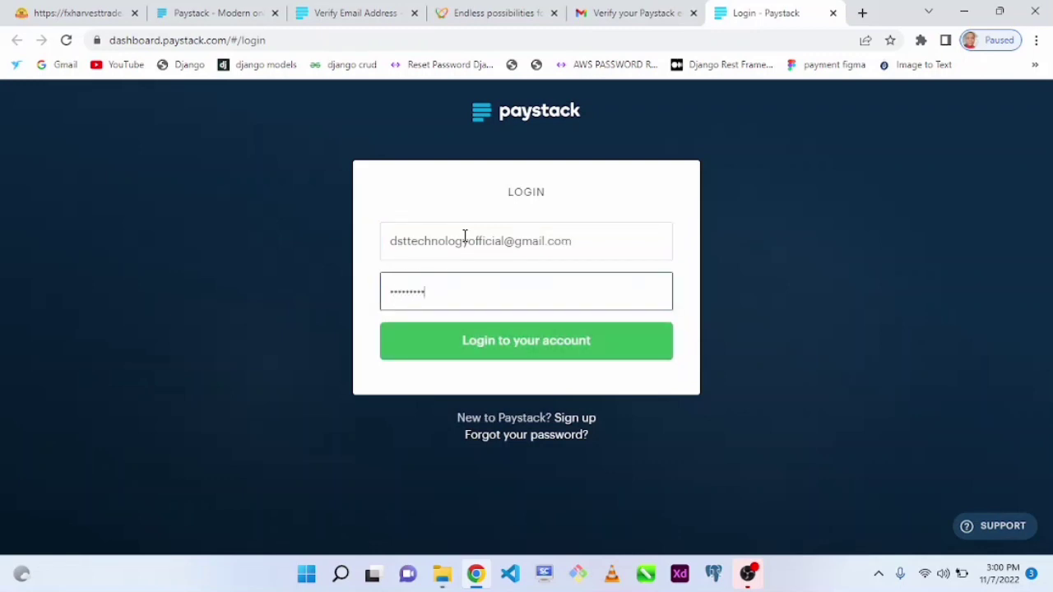
pyautogui.click(476, 355)
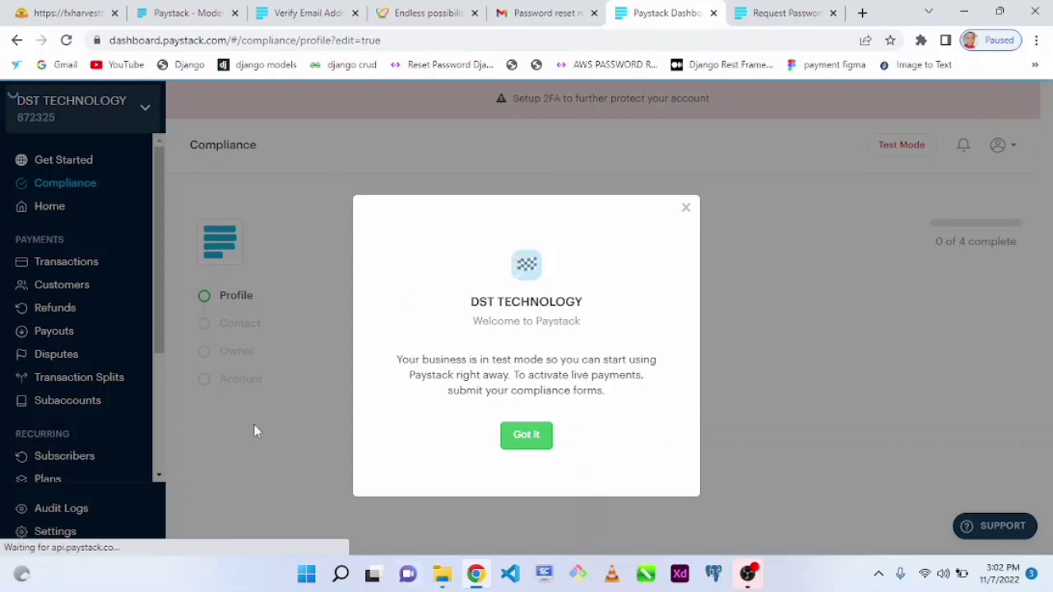
pyautogui.click(520, 440)
# Write the business description beginning 'To train people'.
pyautogui.click(510, 406)
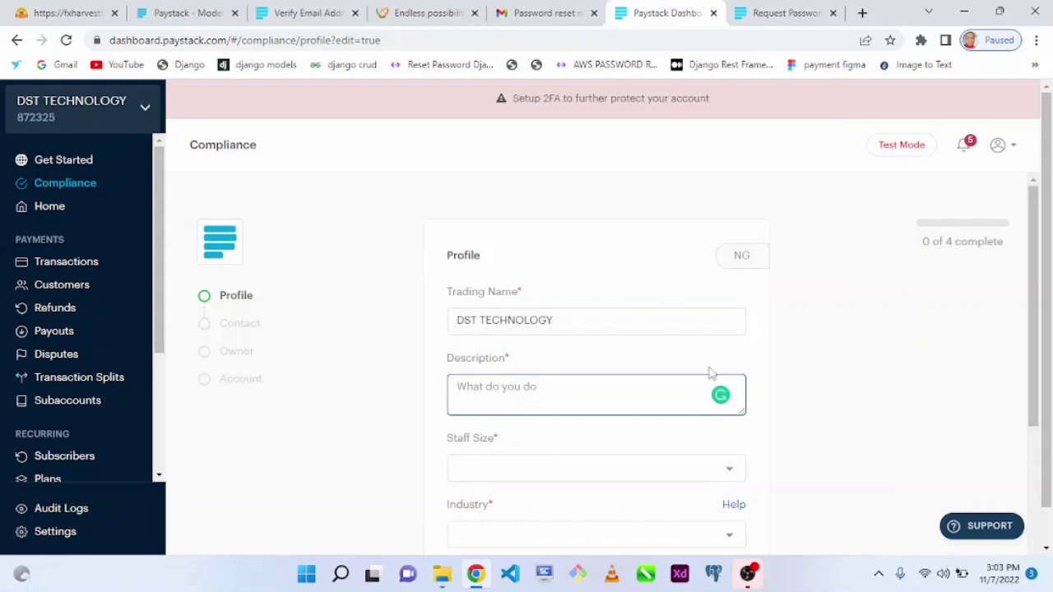
pyautogui.moveTo(1038, 349); pyautogui.dragTo(1037, 356)
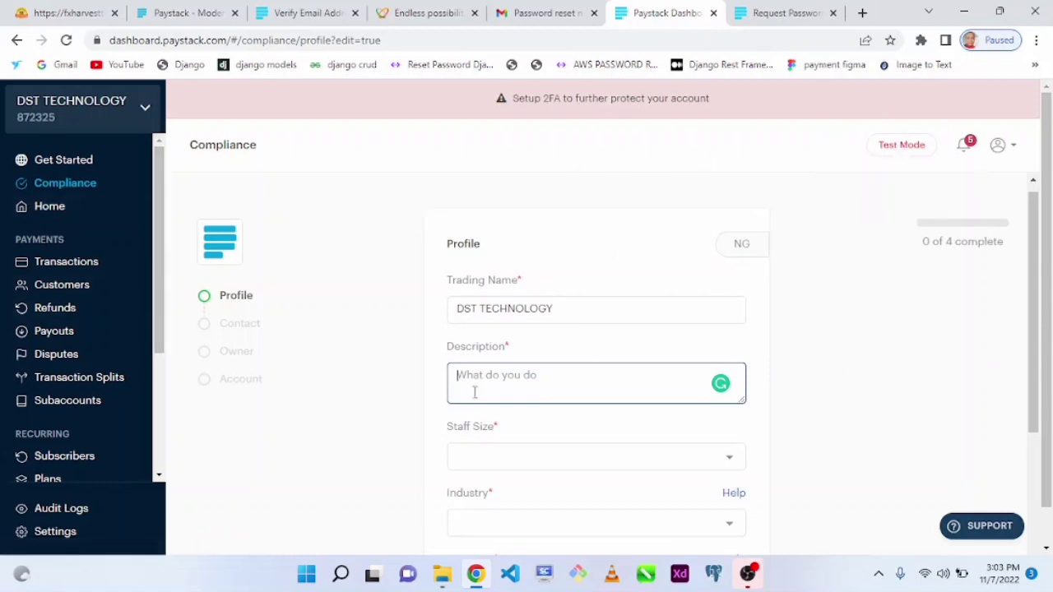
pyautogui.write('t')
pyautogui.write('H')
pyautogui.press('BackSpace')
pyautogui.press('BackSpace')
pyautogui.write('To train people in digital skills in Africa')
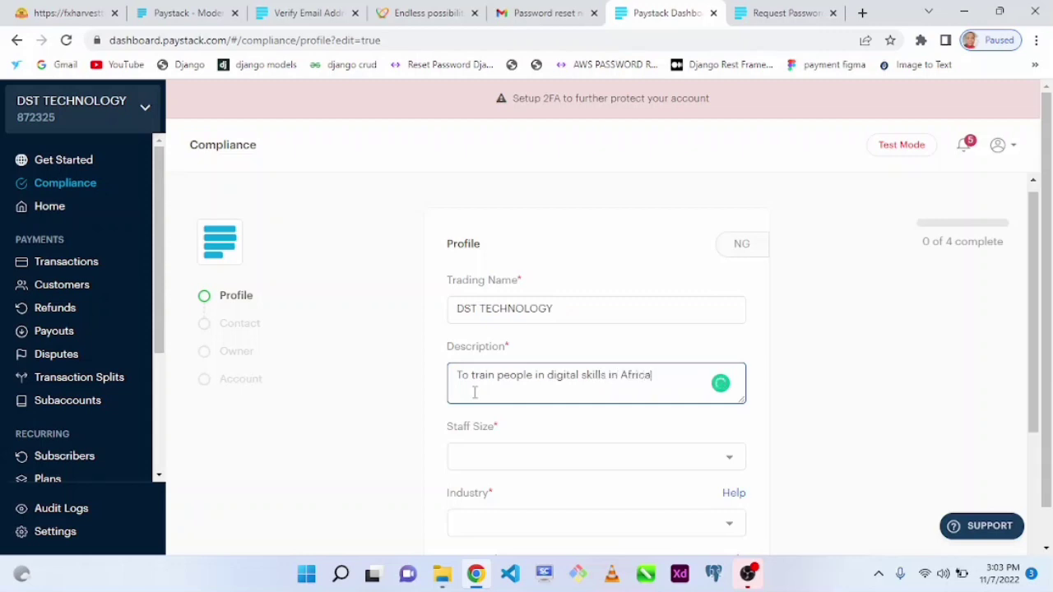
# Set Staff Size to 1 - 5 people and Industry to Education.
pyautogui.click(494, 468)
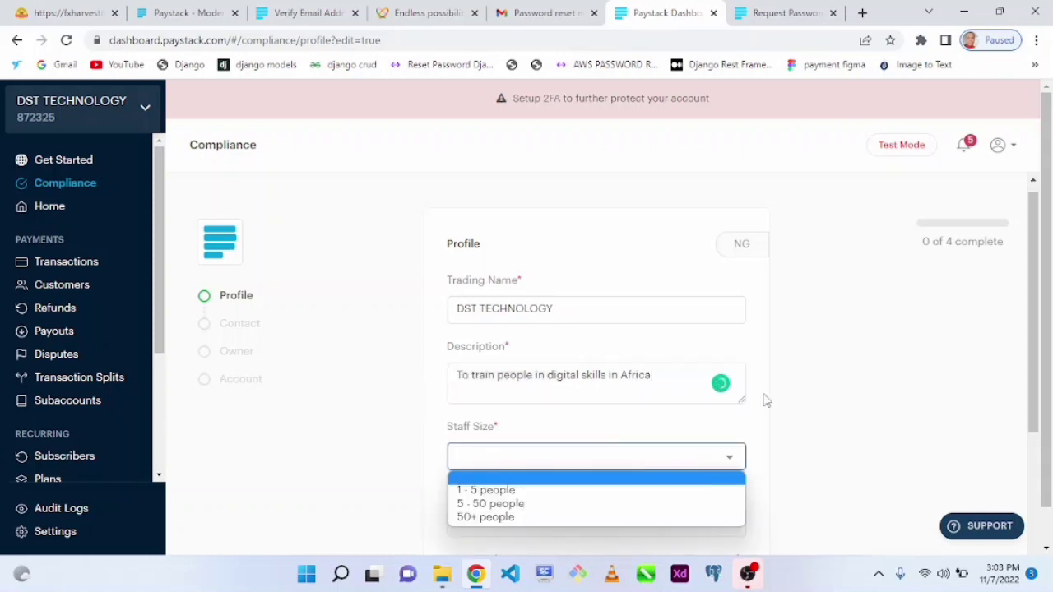
pyautogui.moveTo(1025, 350); pyautogui.dragTo(1010, 416)
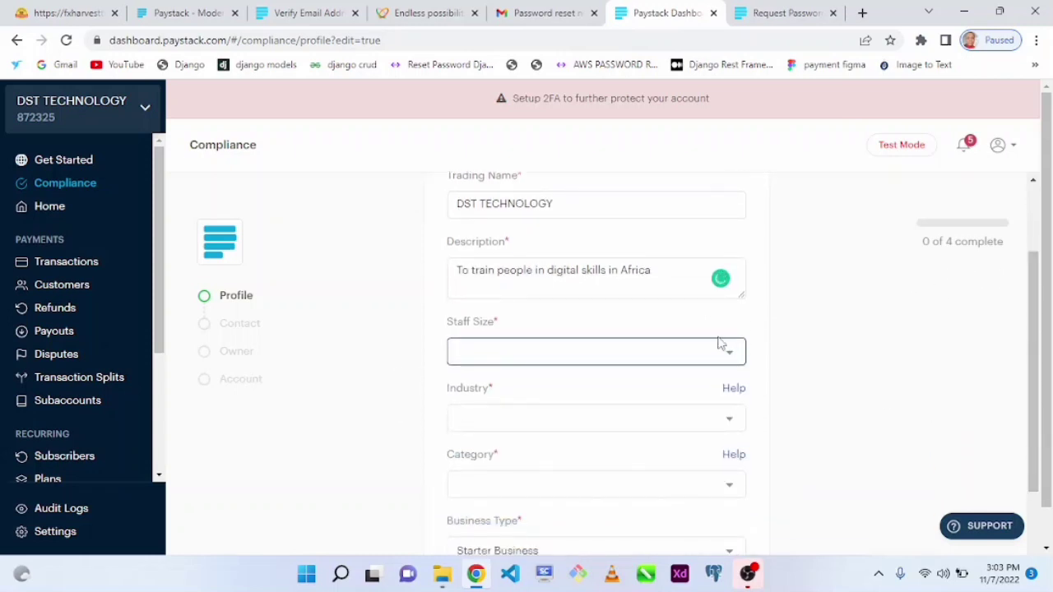
pyautogui.click(689, 358)
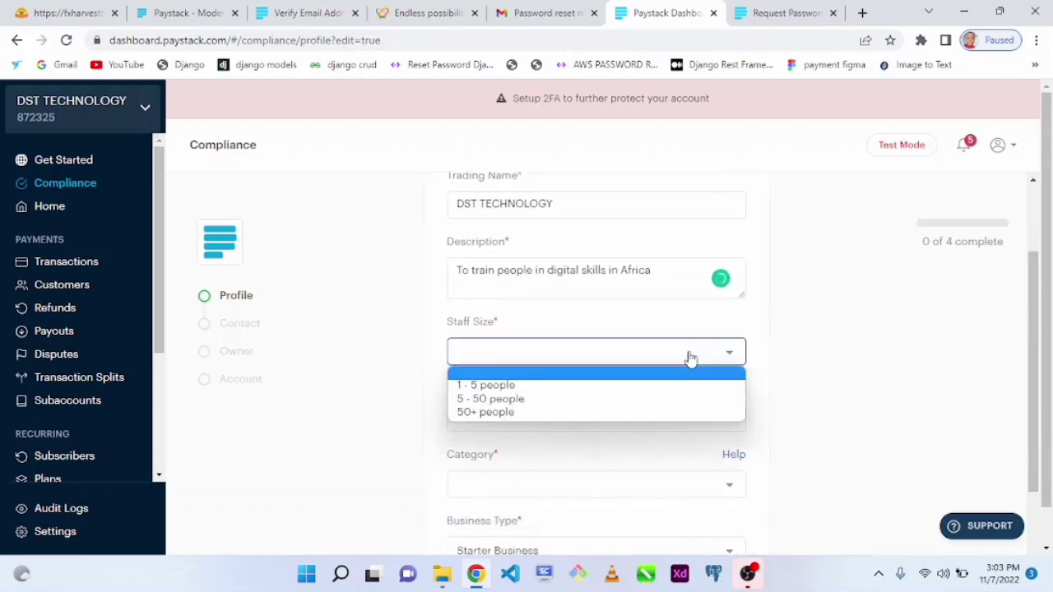
pyautogui.click(487, 402)
pyautogui.click(508, 418)
pyautogui.click(395, 357)
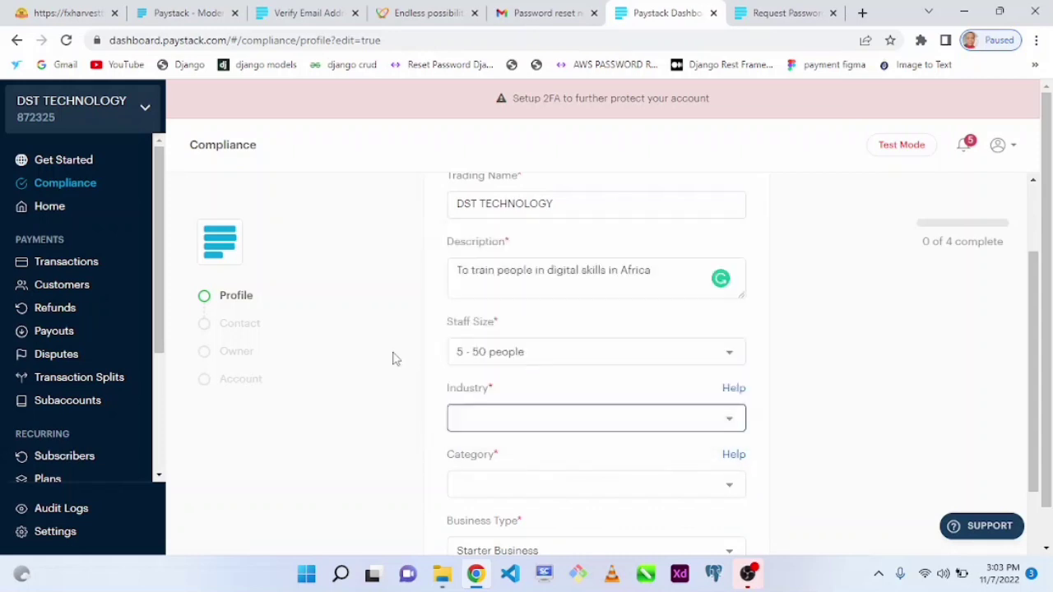
pyautogui.click(538, 423)
pyautogui.click(402, 345)
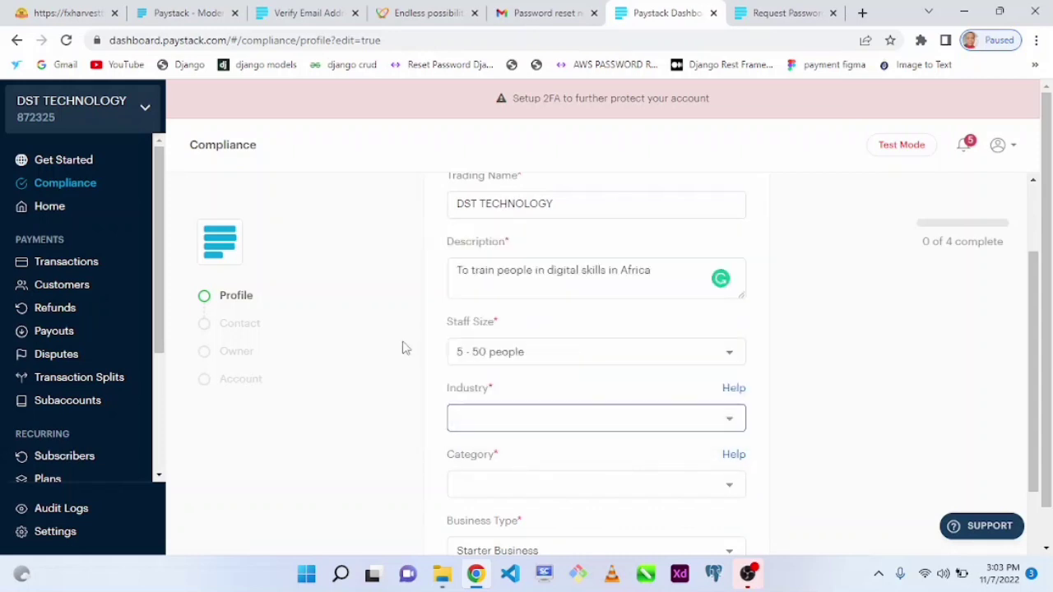
pyautogui.click(475, 355)
pyautogui.click(474, 371)
pyautogui.click(476, 416)
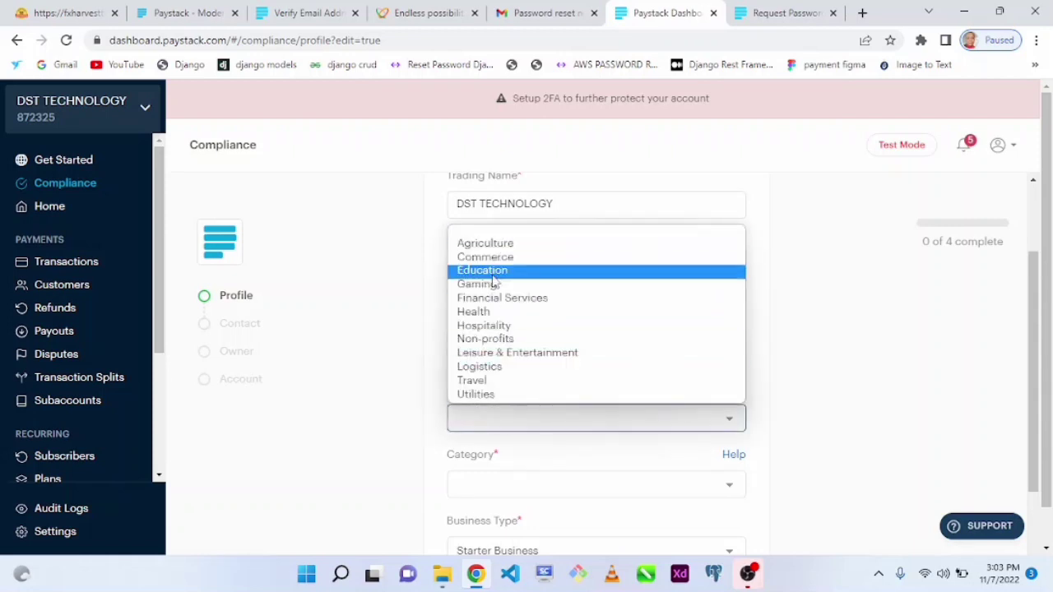
pyautogui.click(482, 271)
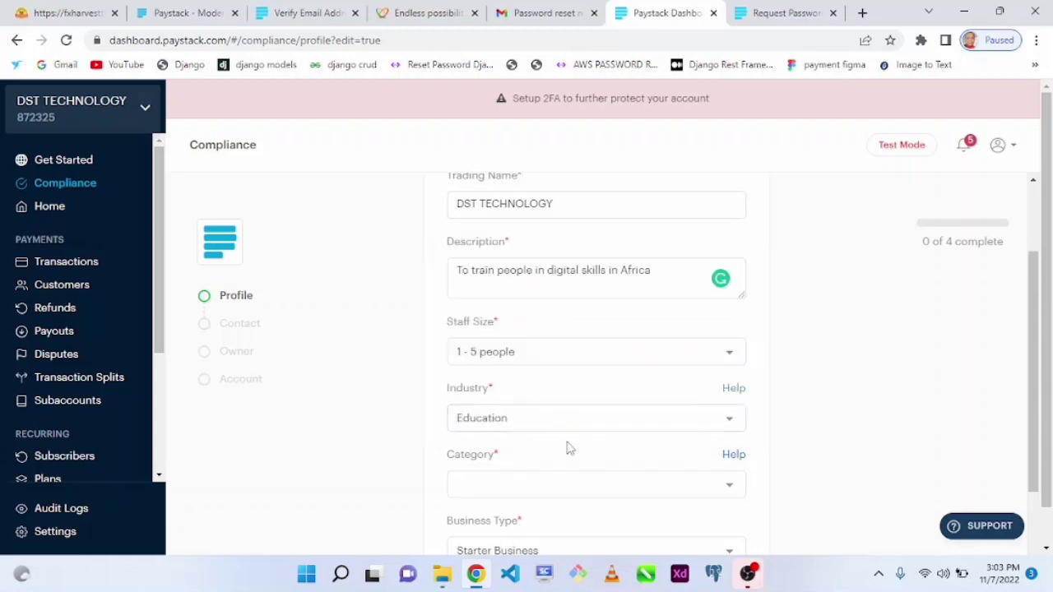
pyautogui.moveTo(1033, 370); pyautogui.dragTo(1034, 411)
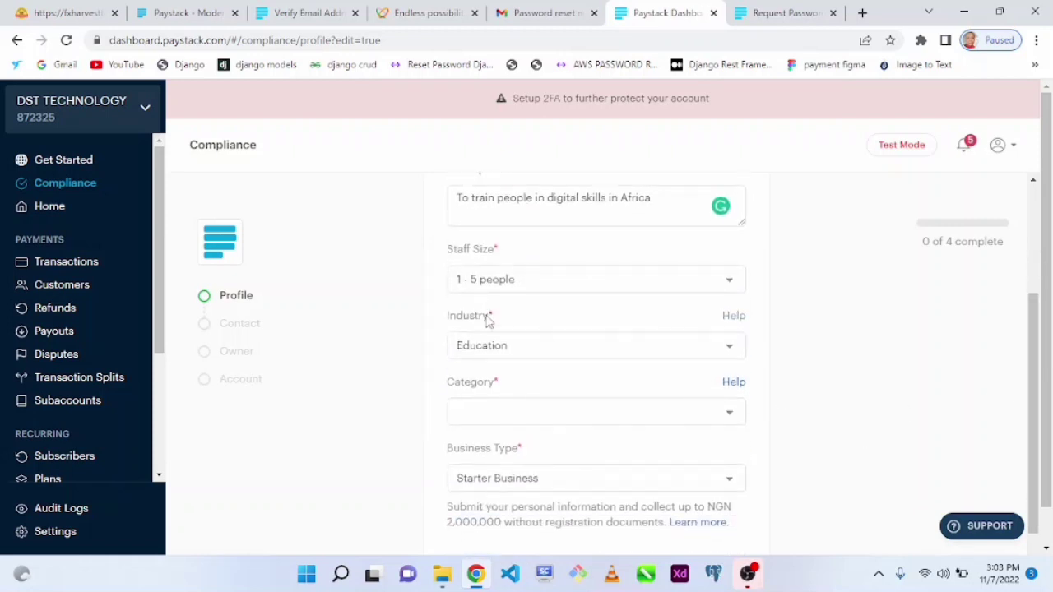
# Keep Industry as Education and choose Virtual Learning as the Category.
pyautogui.click(481, 343)
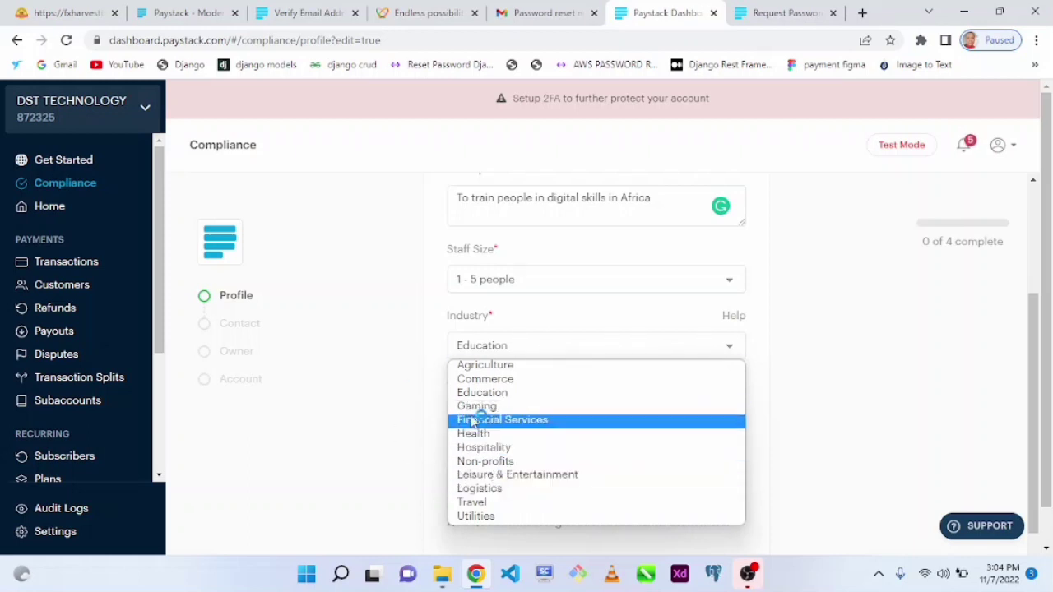
pyautogui.click(540, 349)
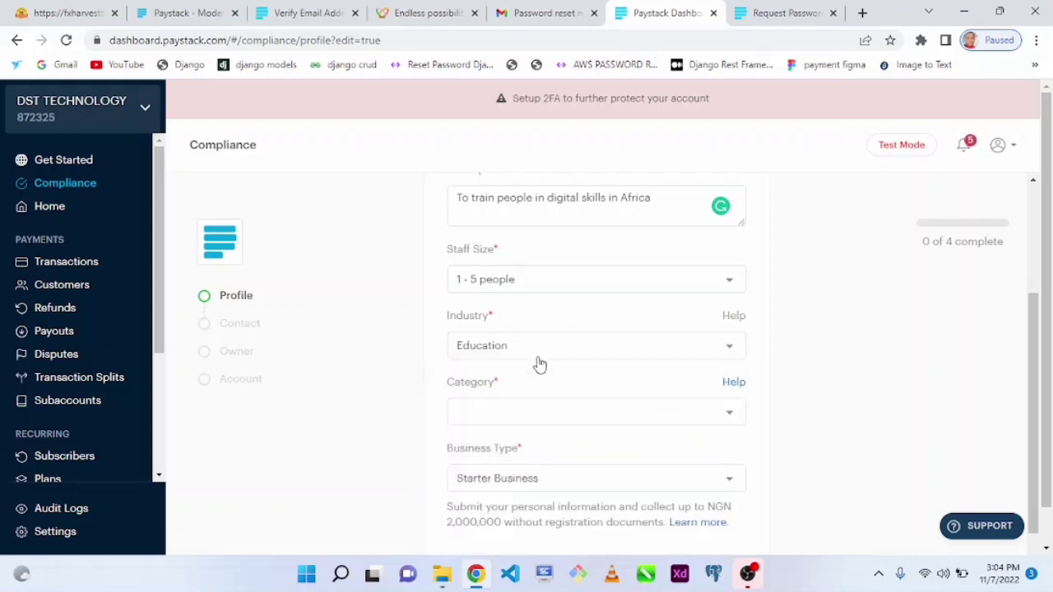
pyautogui.click(484, 413)
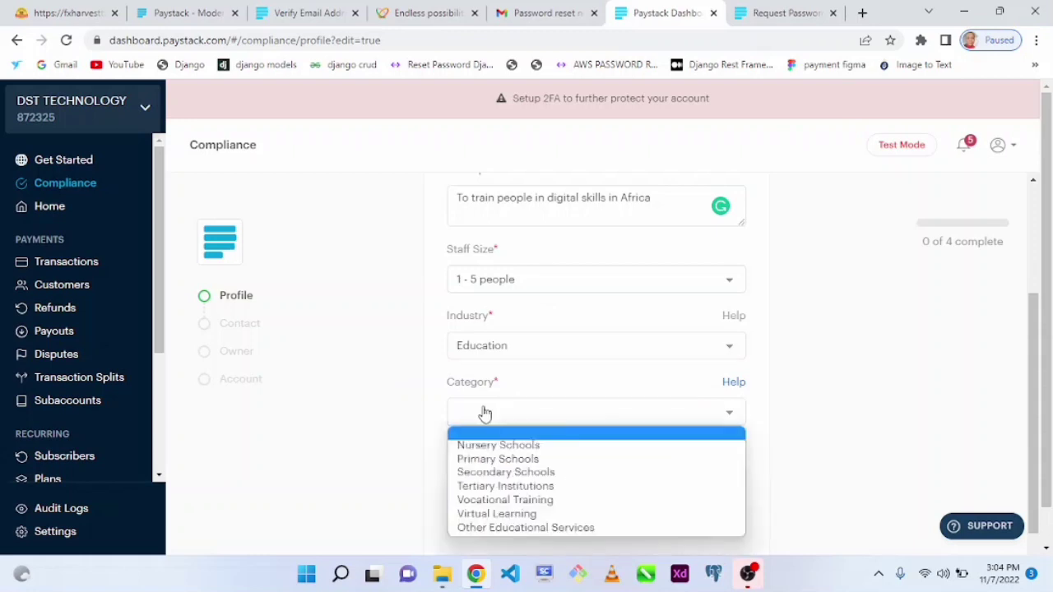
pyautogui.click(499, 515)
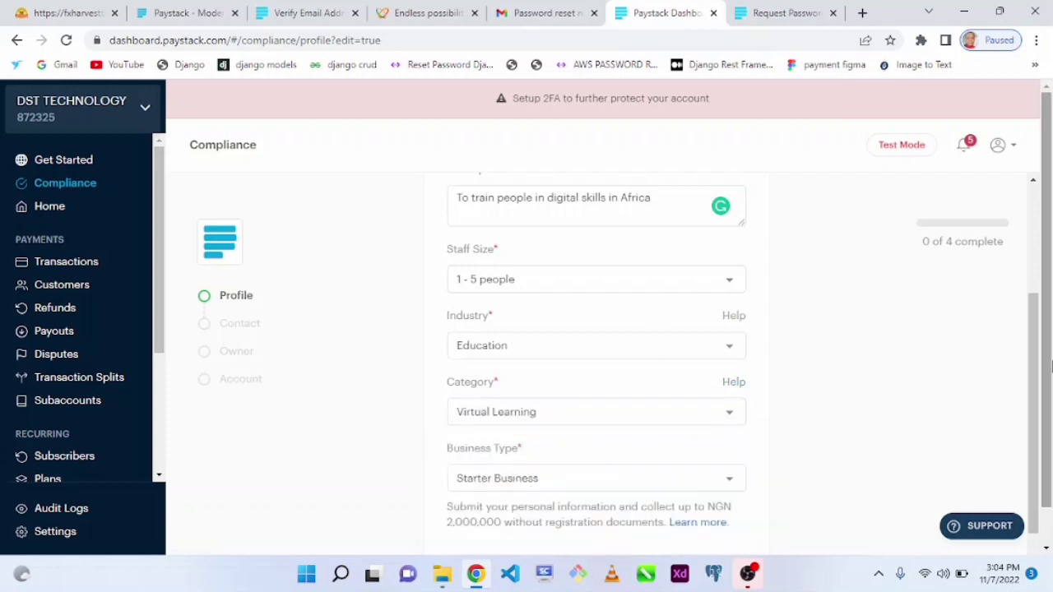
pyautogui.scroll(-1, 1042, 394)
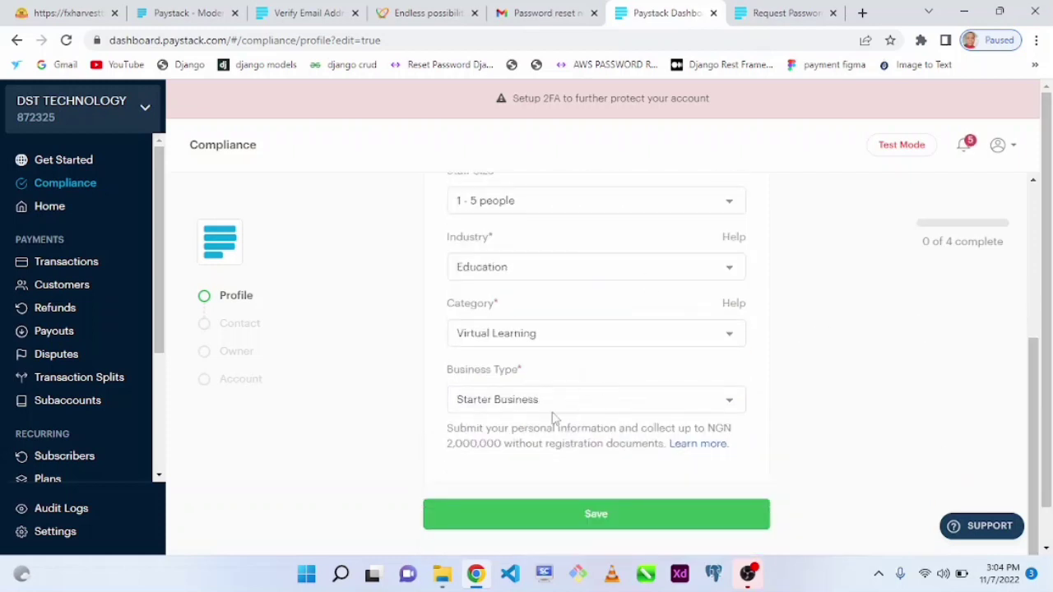
pyautogui.moveTo(450, 443); pyautogui.dragTo(503, 446)
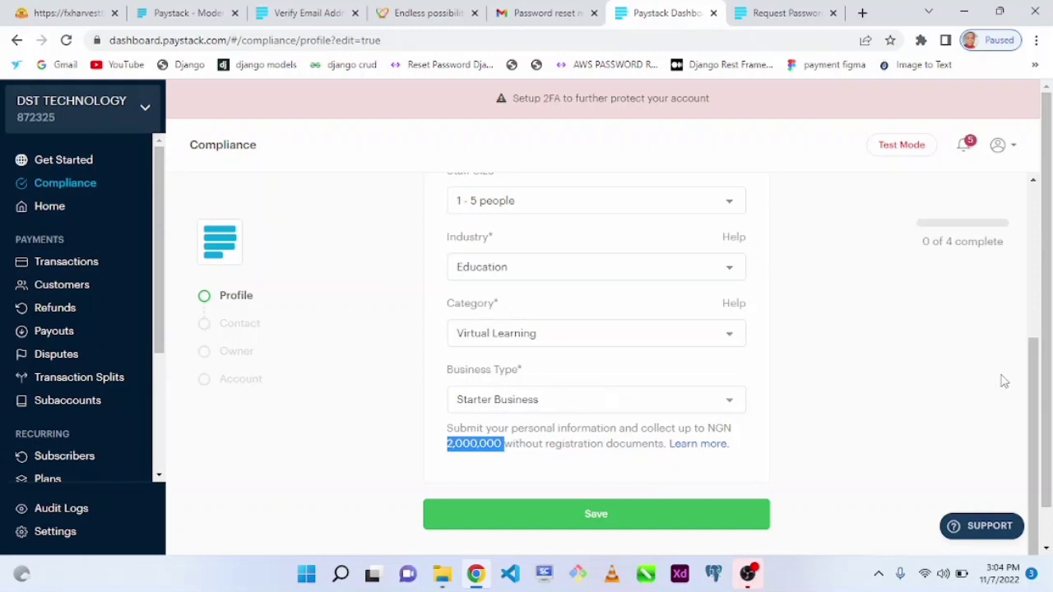
pyautogui.moveTo(1045, 409); pyautogui.dragTo(1046, 535)
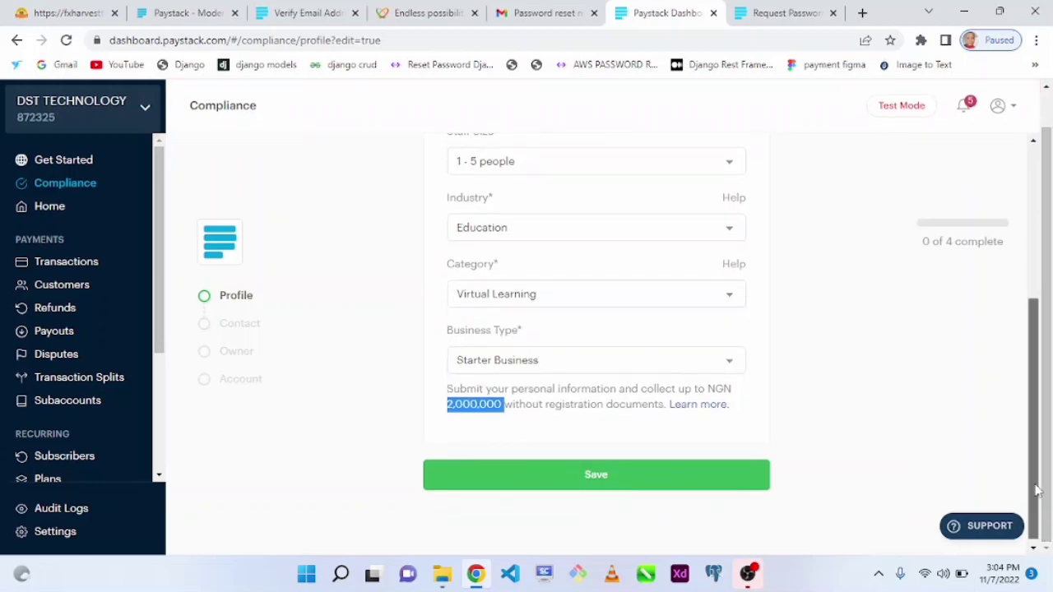
pyautogui.moveTo(1034, 492); pyautogui.dragTo(1027, 328)
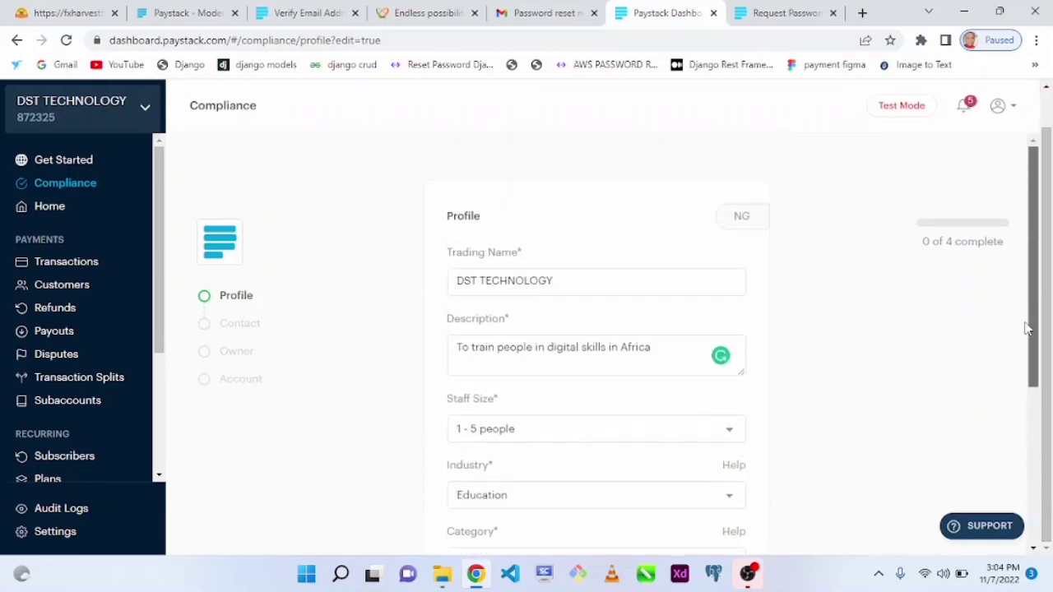
pyautogui.scroll(-3, 904, 387)
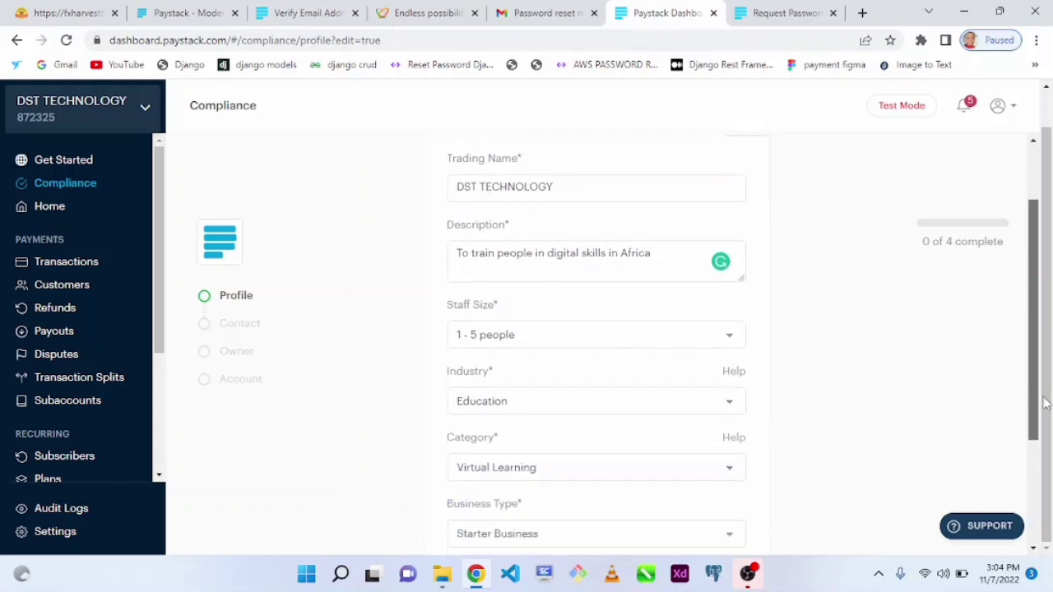
pyautogui.click(855, 443)
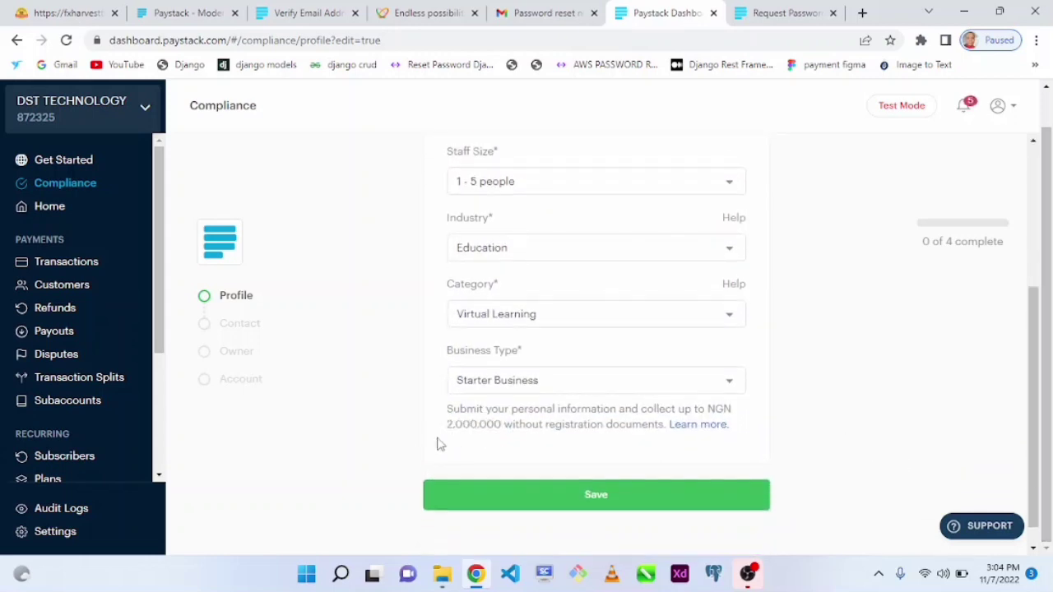
# Leave Business Type as Starter Business after briefly trying Registered Business.
pyautogui.click(468, 390)
pyautogui.click(499, 400)
pyautogui.press('Down')
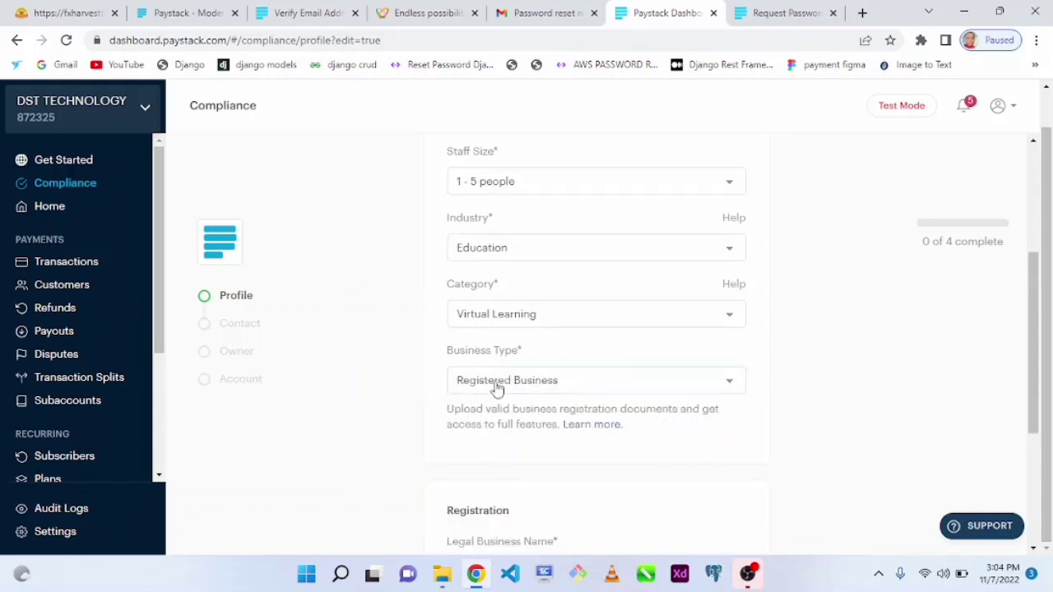
pyautogui.click(467, 387)
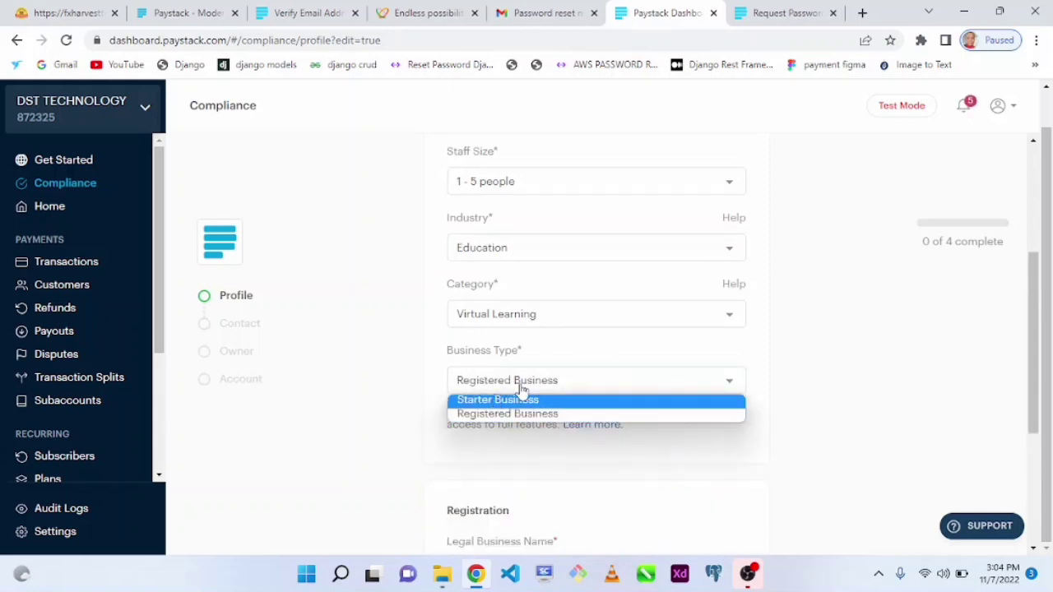
pyautogui.click(524, 401)
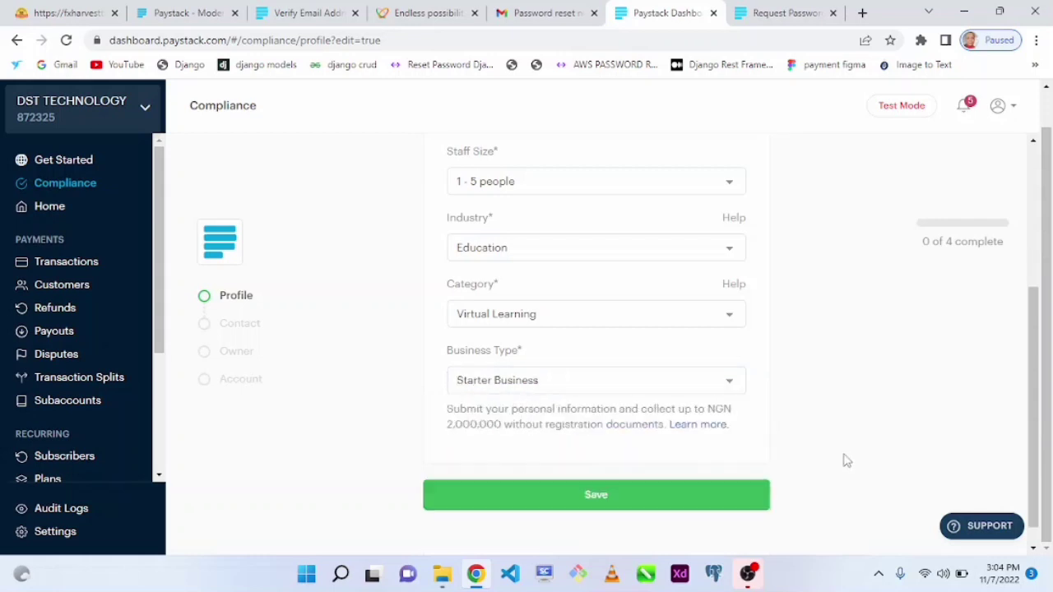
# Save the business profile details and go to the Contact compliance step.
pyautogui.click(603, 505)
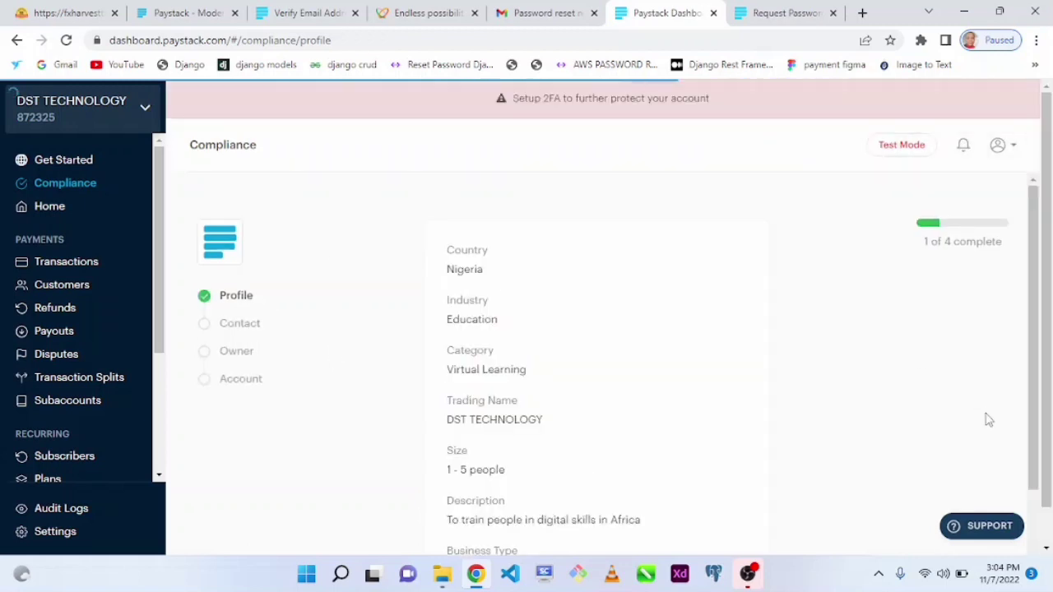
pyautogui.moveTo(1036, 288); pyautogui.dragTo(1036, 341)
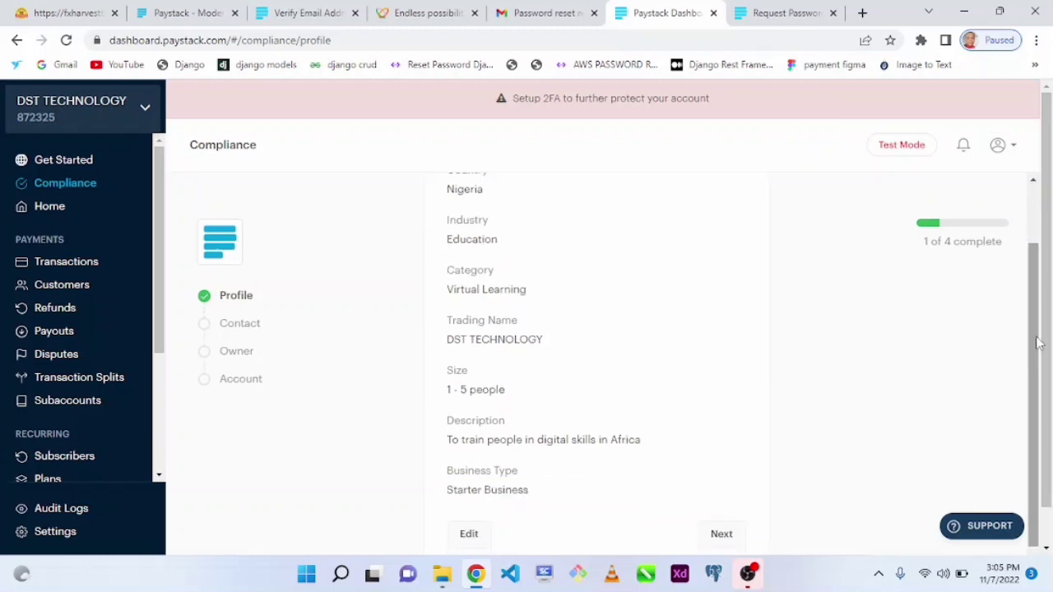
pyautogui.click(242, 329)
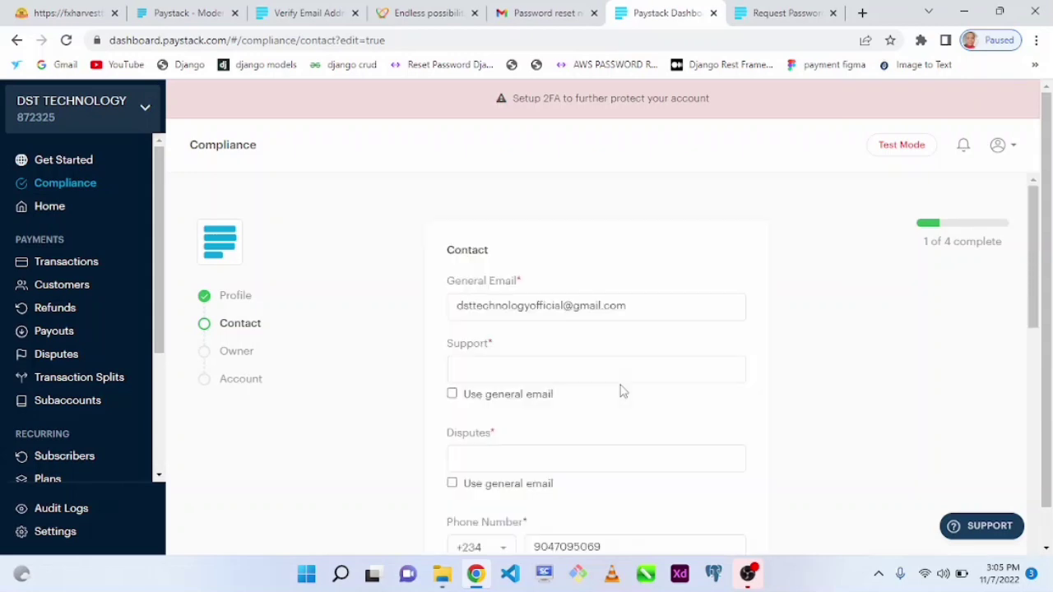
# Use the general email for support and disputes, set website dstechnology.com.ng, and add an Instagram field.
pyautogui.click(452, 394)
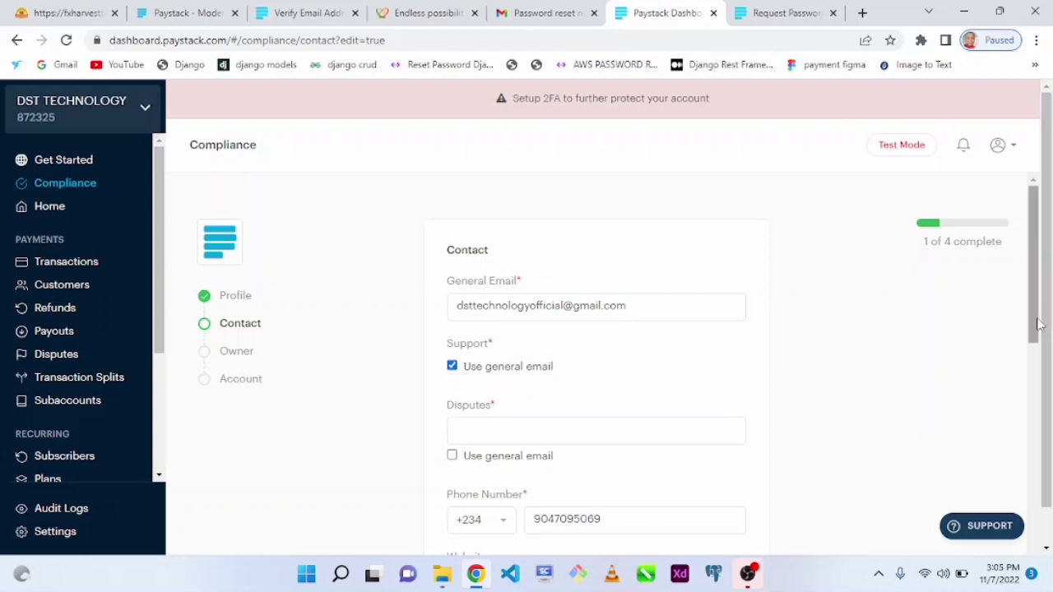
pyautogui.scroll(-3, 1038, 323)
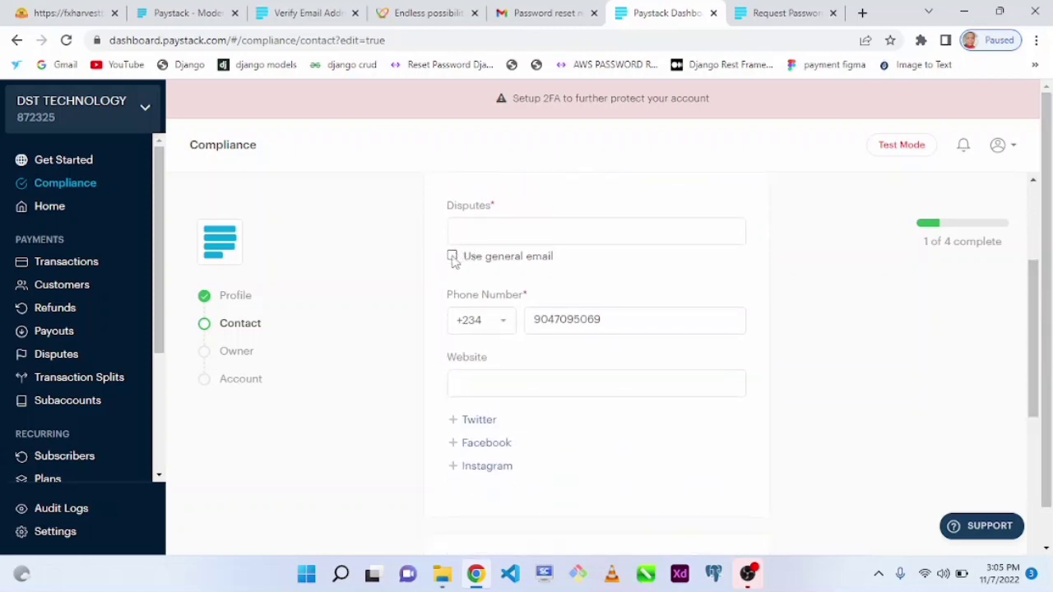
pyautogui.click(452, 256)
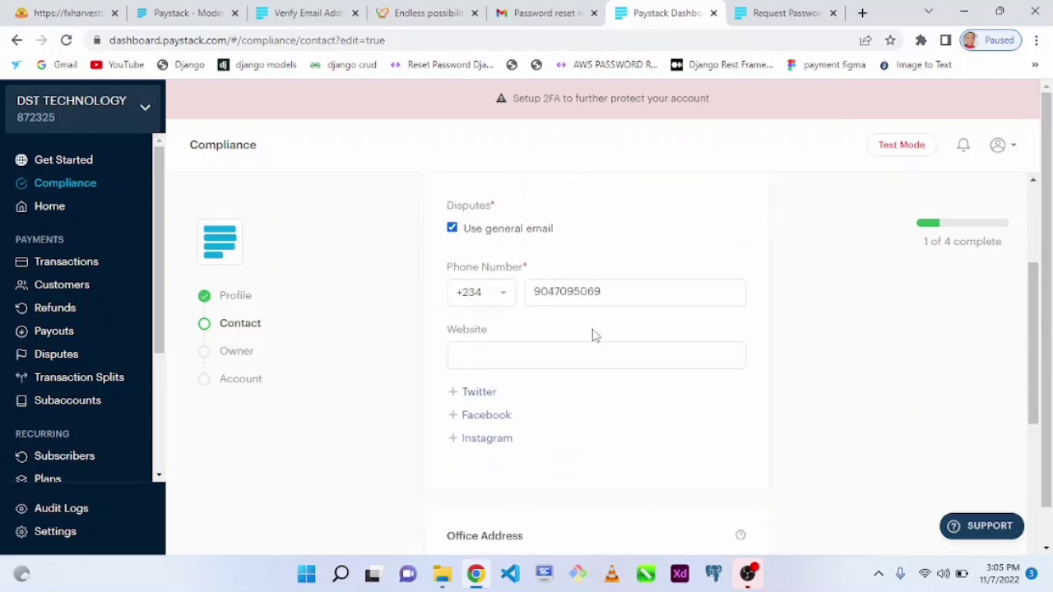
pyautogui.click(512, 363)
pyautogui.write('dstec')
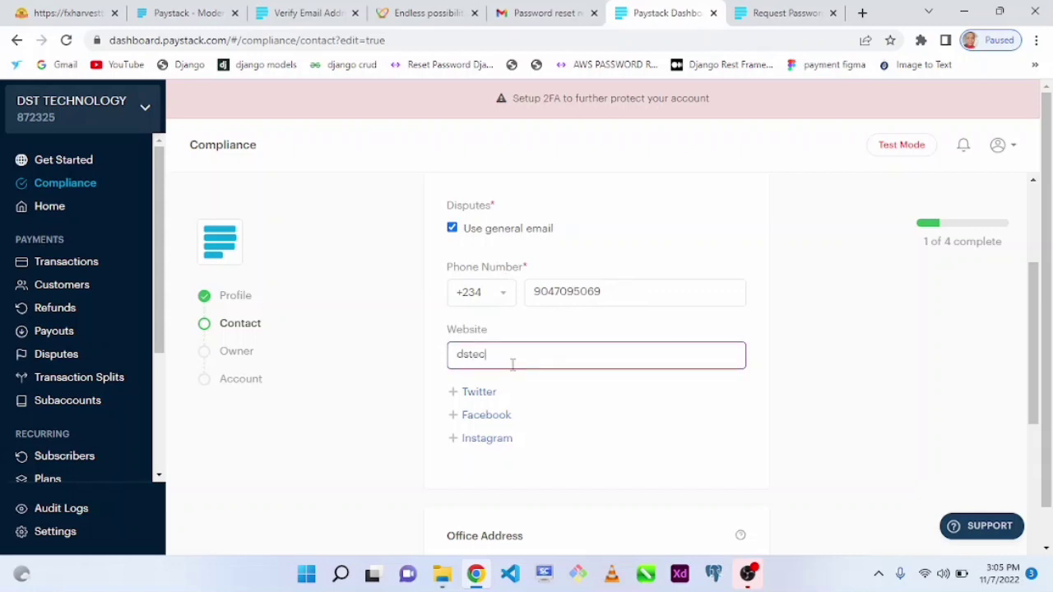
pyautogui.write('hnology.com.ng')
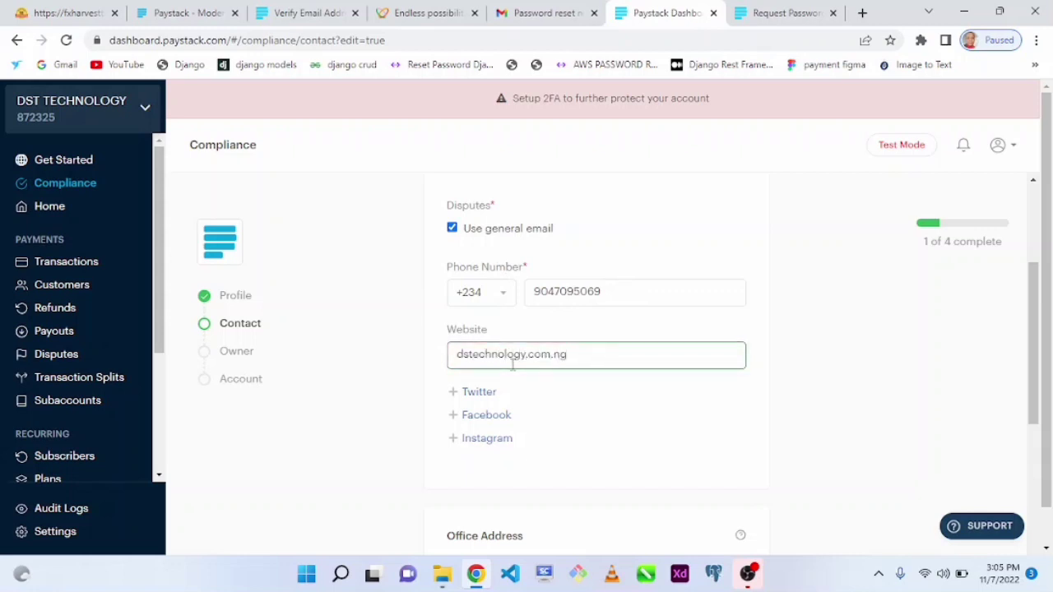
pyautogui.moveTo(1035, 335); pyautogui.dragTo(1036, 380)
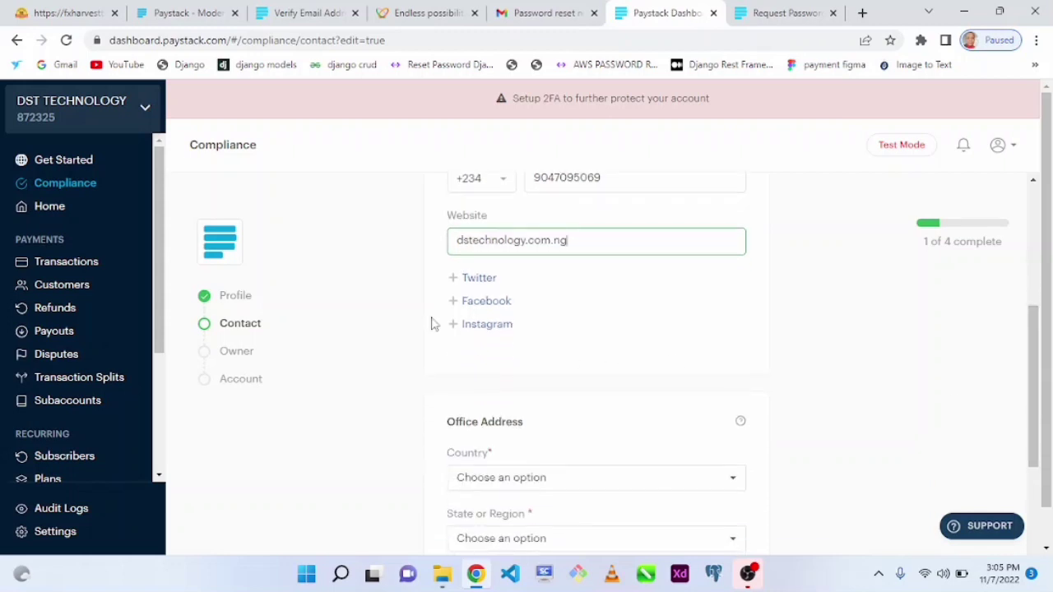
pyautogui.click(478, 326)
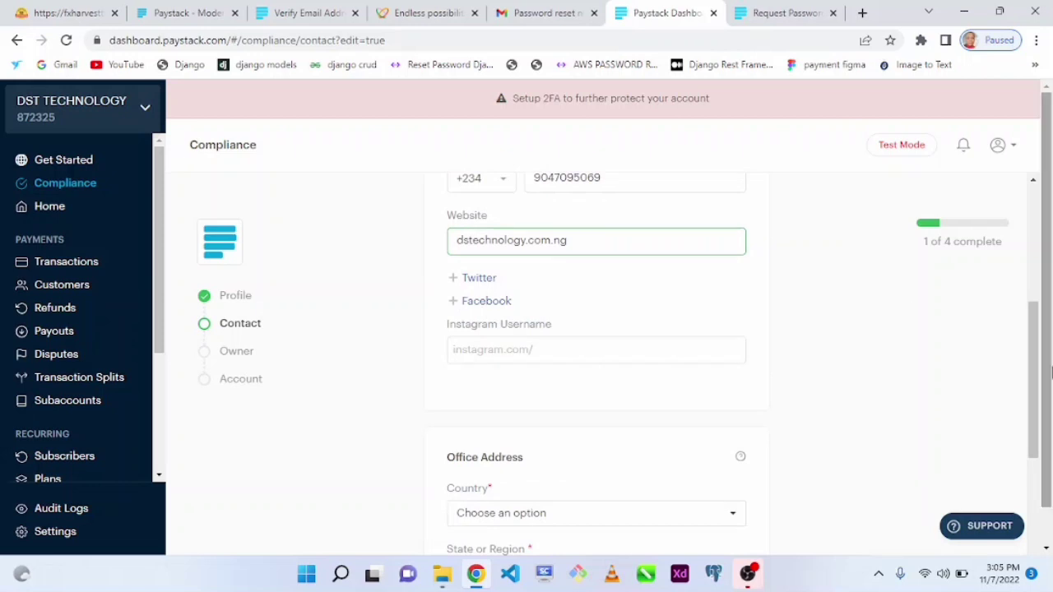
pyautogui.moveTo(1050, 371); pyautogui.dragTo(1049, 418)
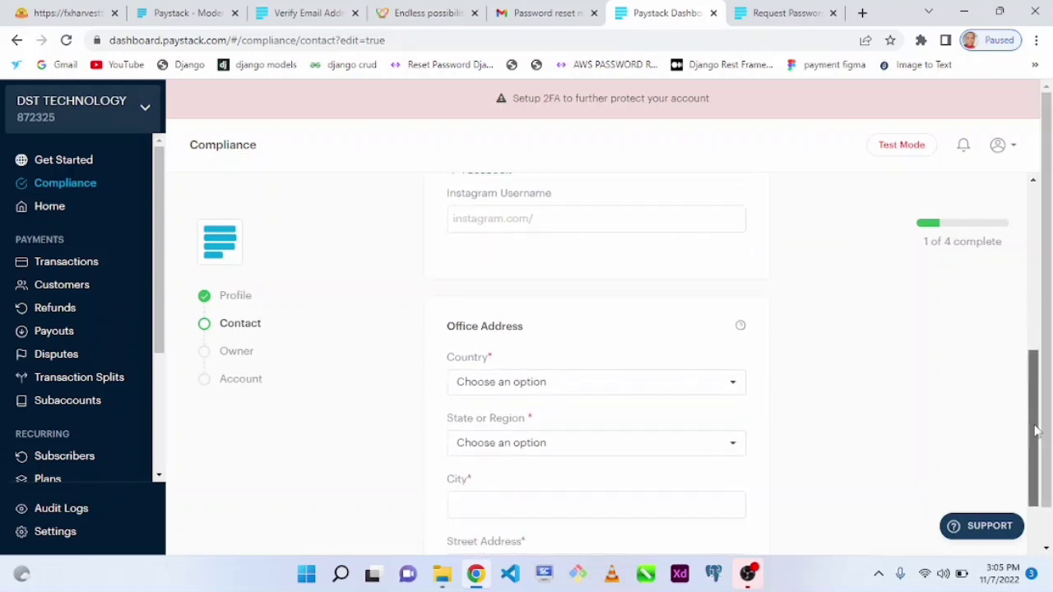
# Set the office country to Nigeria.
pyautogui.click(521, 386)
pyautogui.write('nigera')
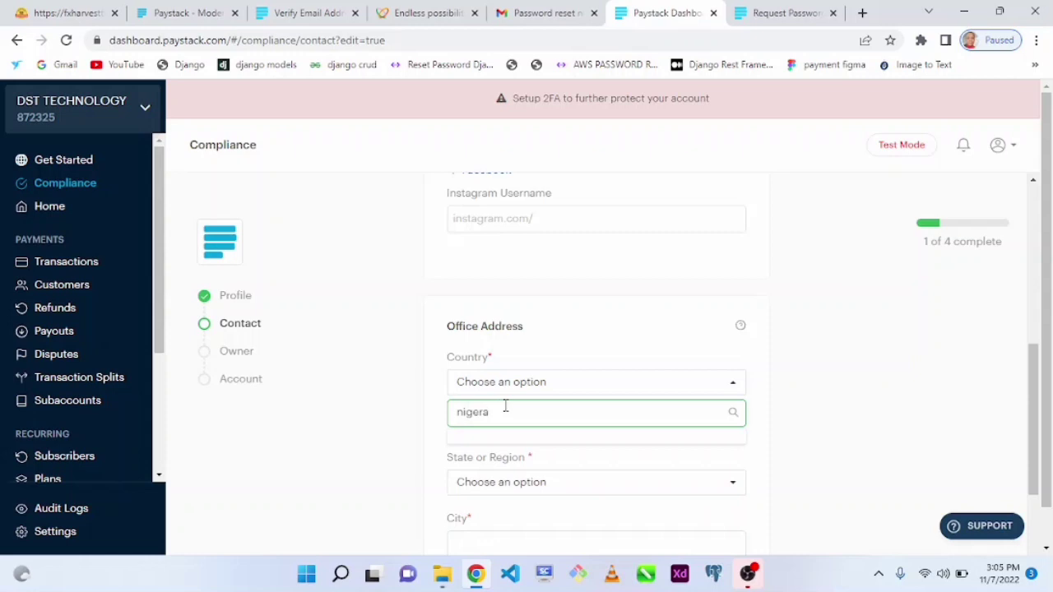
pyautogui.press('BackSpace')
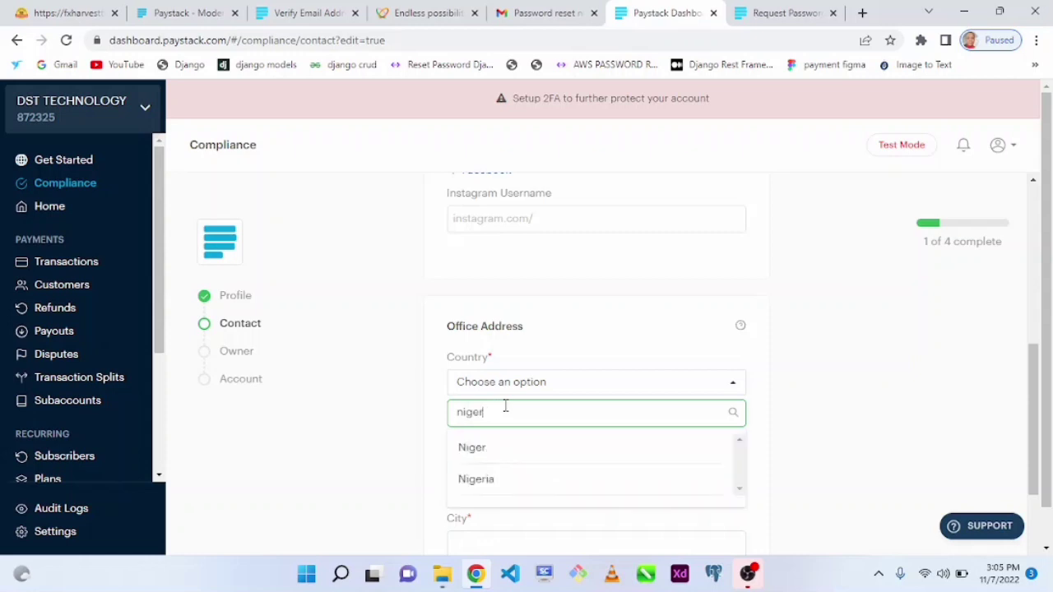
pyautogui.click(491, 479)
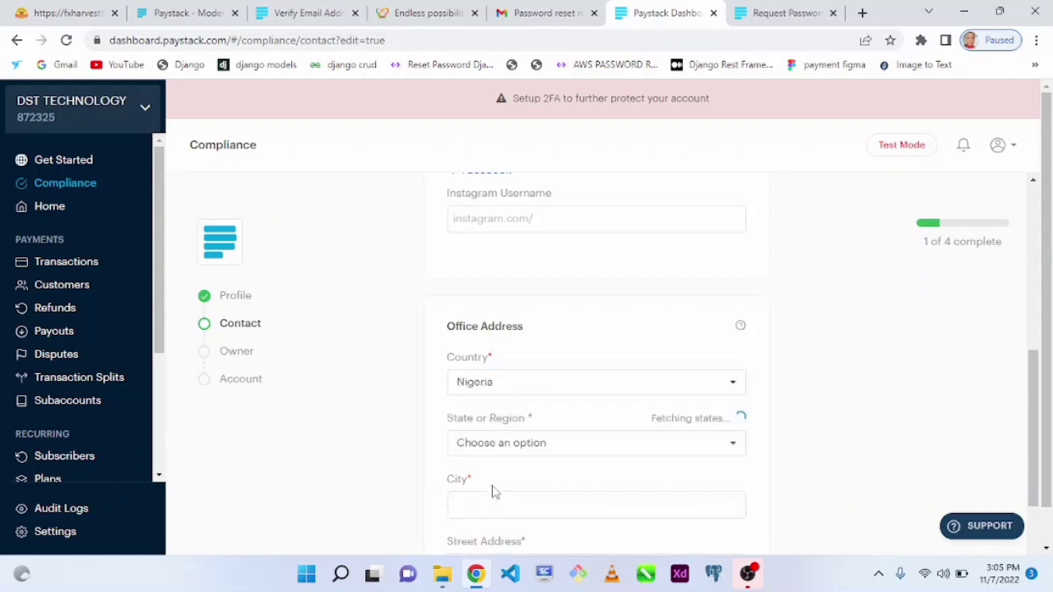
pyautogui.scroll(-2, 892, 368)
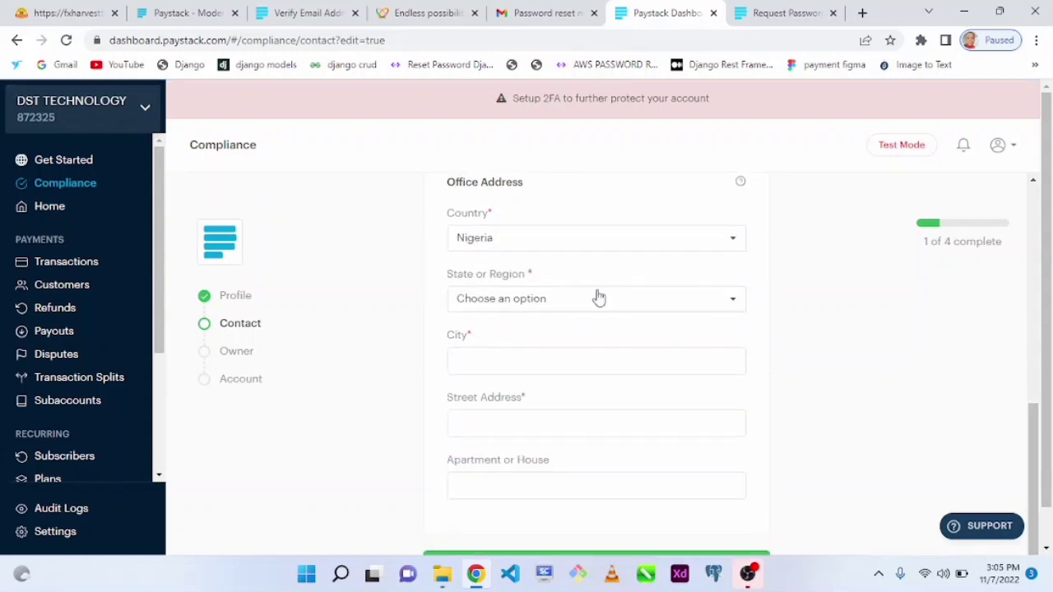
# Set the office state to Federal Capital Territory.
pyautogui.click(588, 300)
pyautogui.write('a')
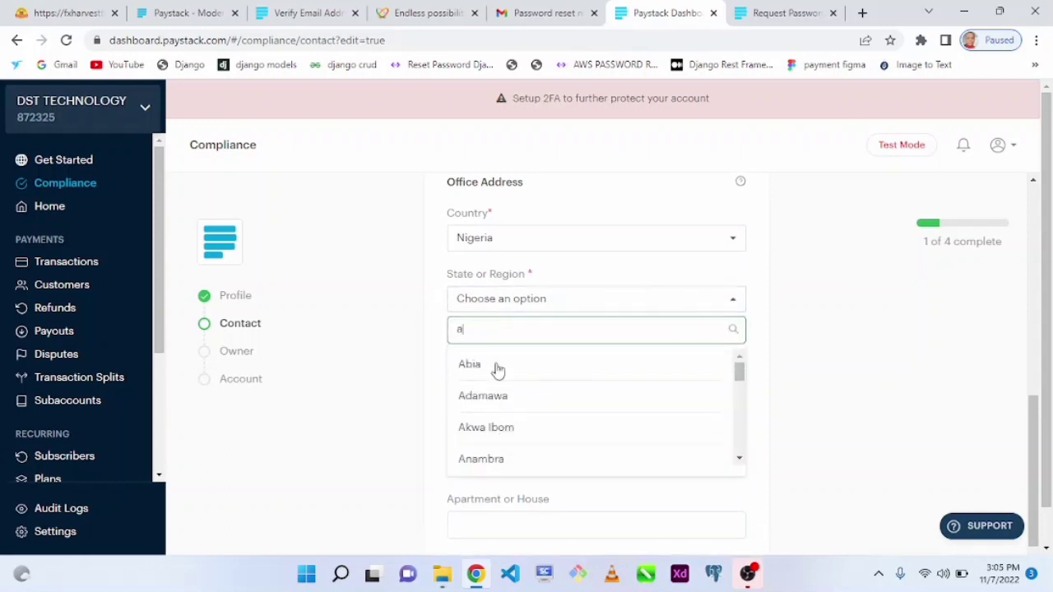
pyautogui.write('buja')
pyautogui.press('BackSpace')
pyautogui.press('BackSpace')
pyautogui.press('BackSpace')
pyautogui.press('BackSpace')
pyautogui.press('BackSpace')
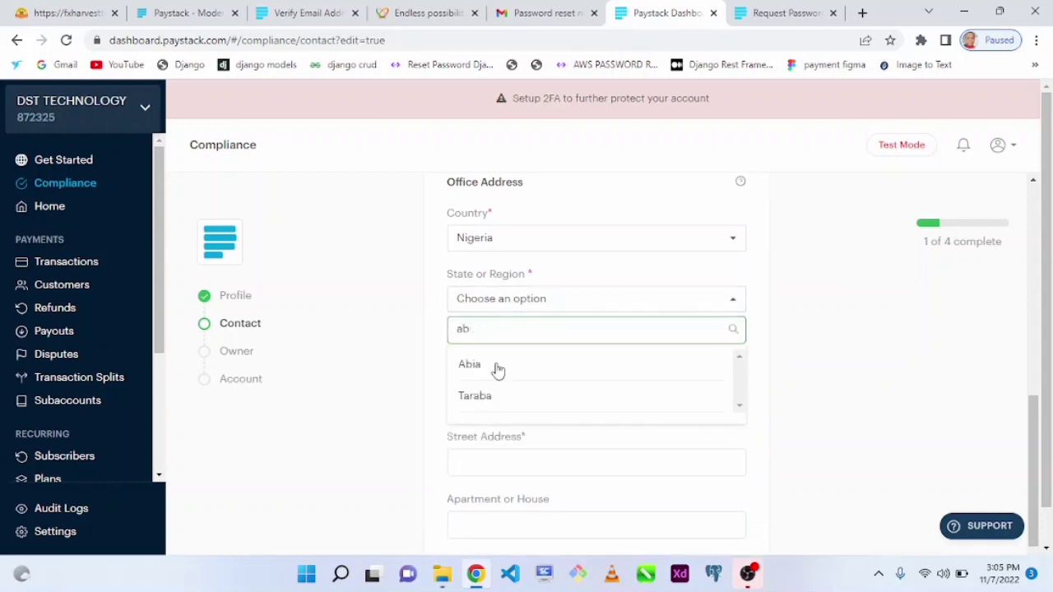
pyautogui.write('f')
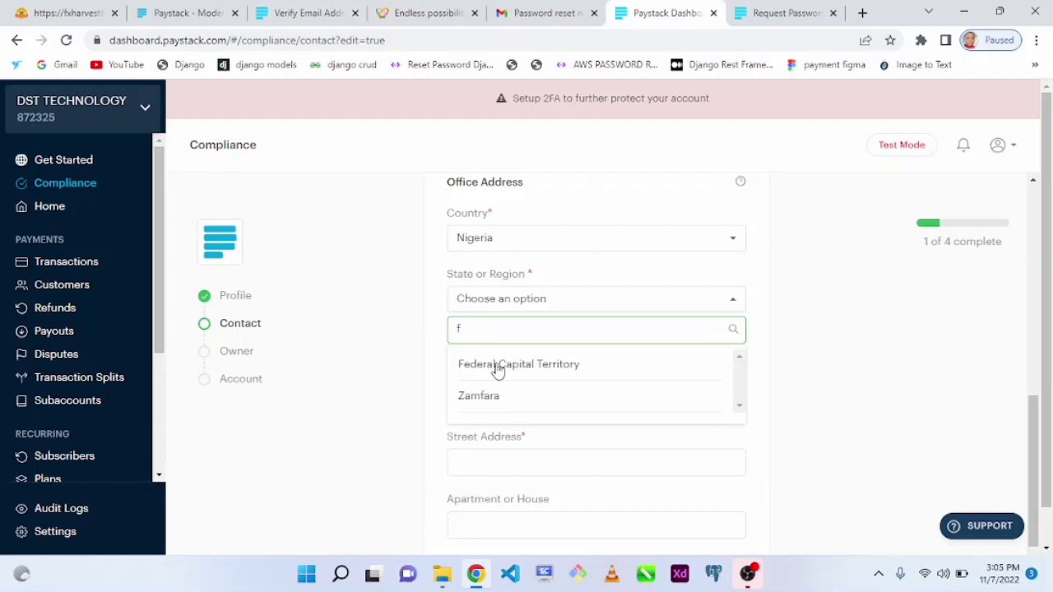
pyautogui.click(498, 368)
pyautogui.click(499, 361)
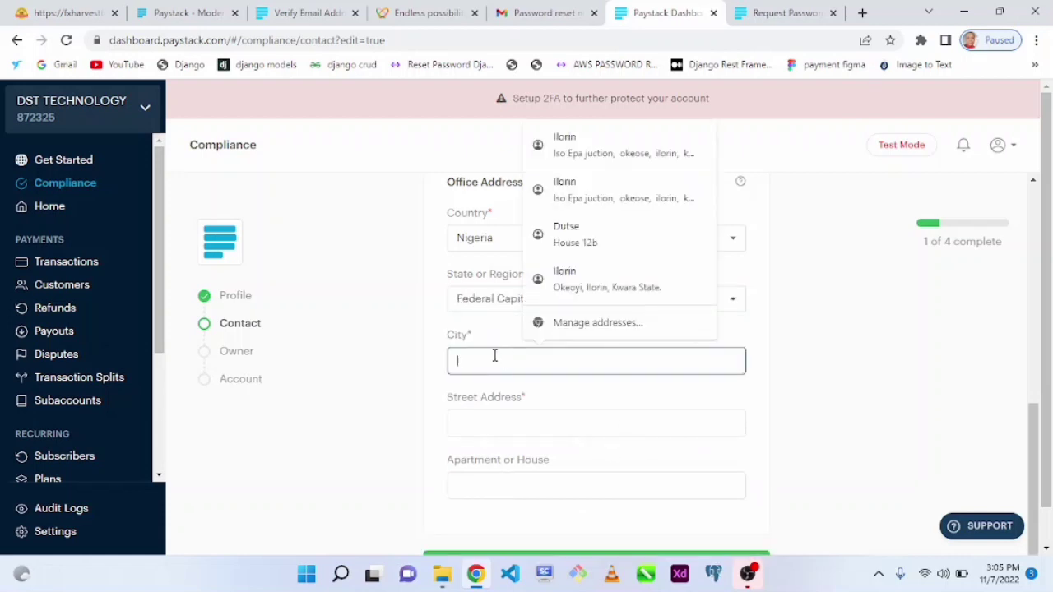
# Fill the street from a saved address, set the city to Dutse, and save the contact details.
pyautogui.write('Kubwa')
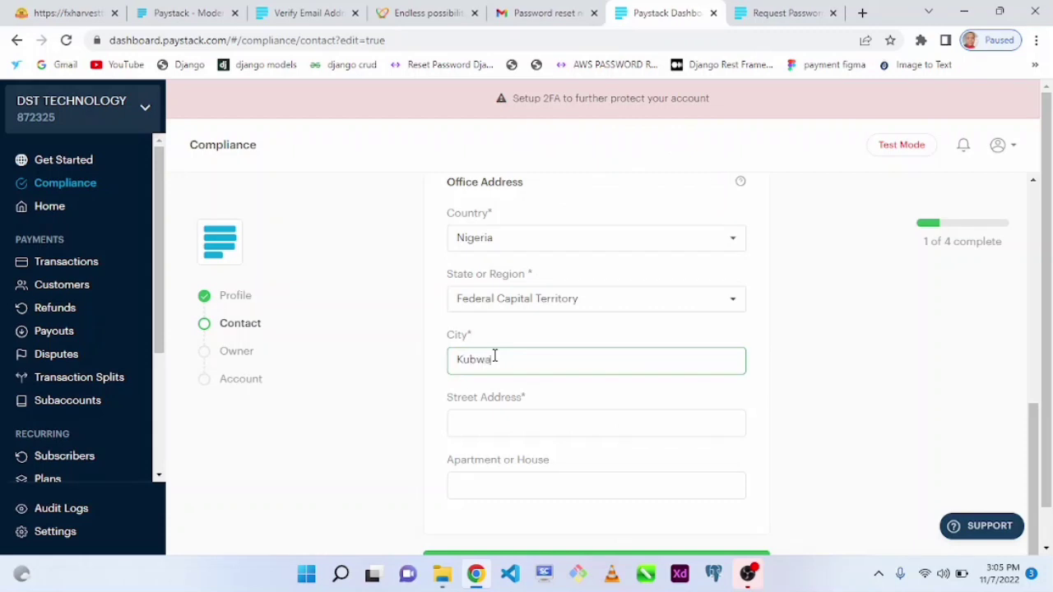
pyautogui.click(493, 421)
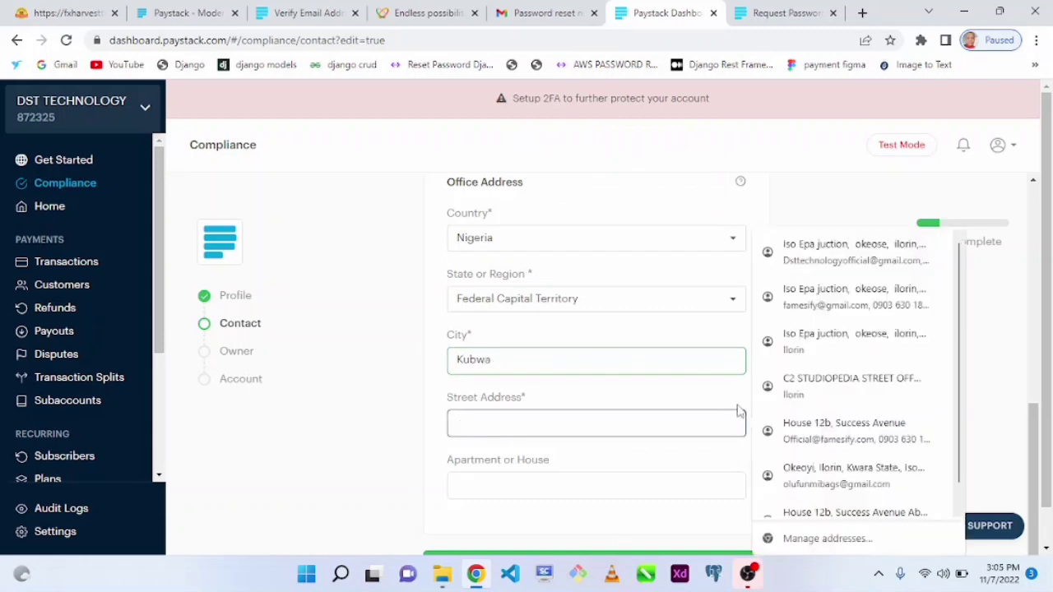
pyautogui.click(859, 388)
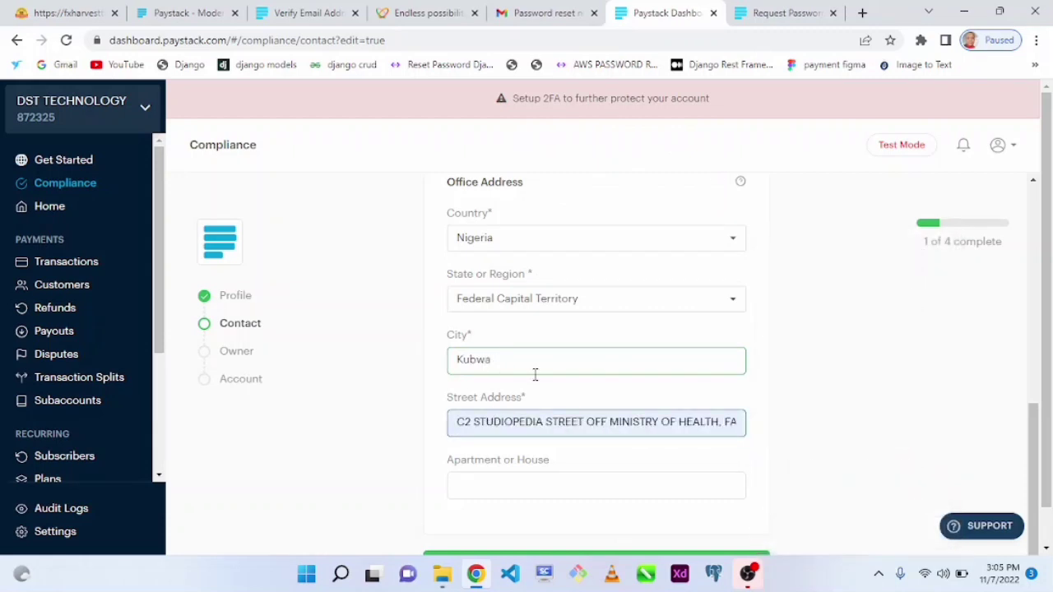
pyautogui.moveTo(546, 362); pyautogui.dragTo(345, 368)
pyautogui.write('d')
pyautogui.click(539, 401)
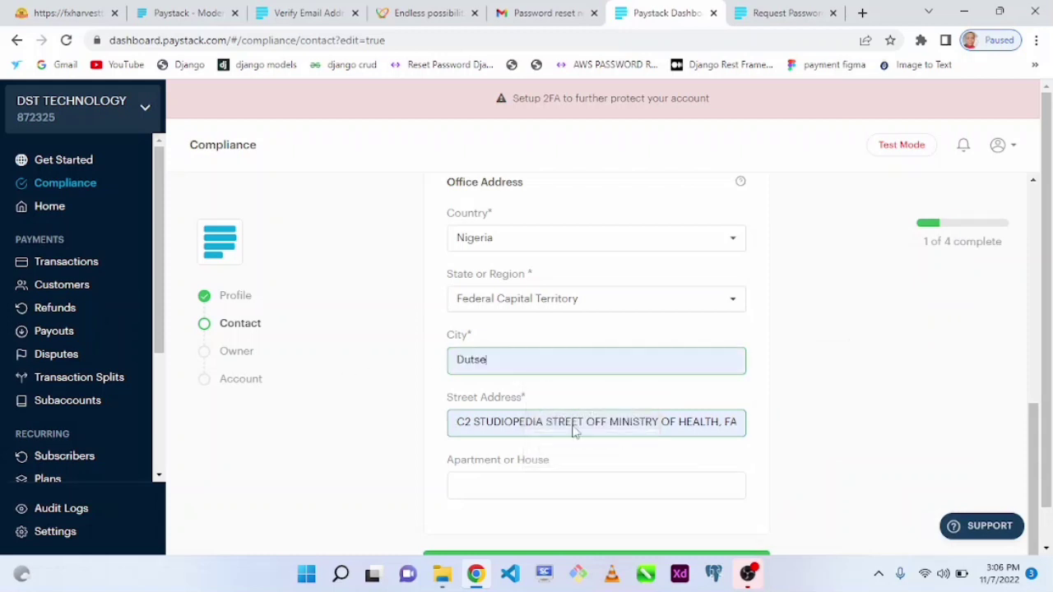
pyautogui.click(559, 495)
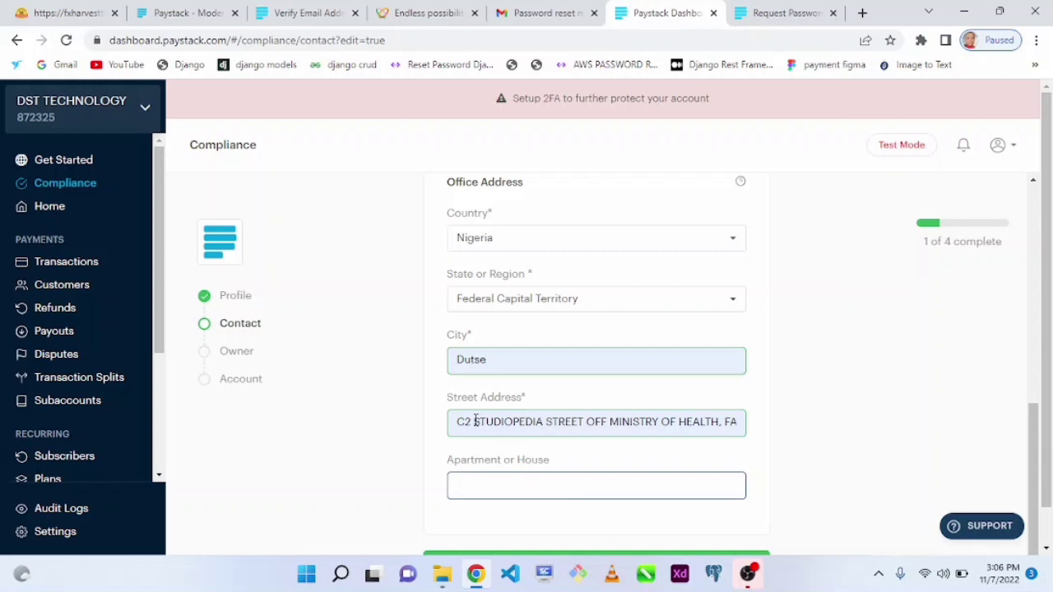
pyautogui.scroll(-1, 1029, 439)
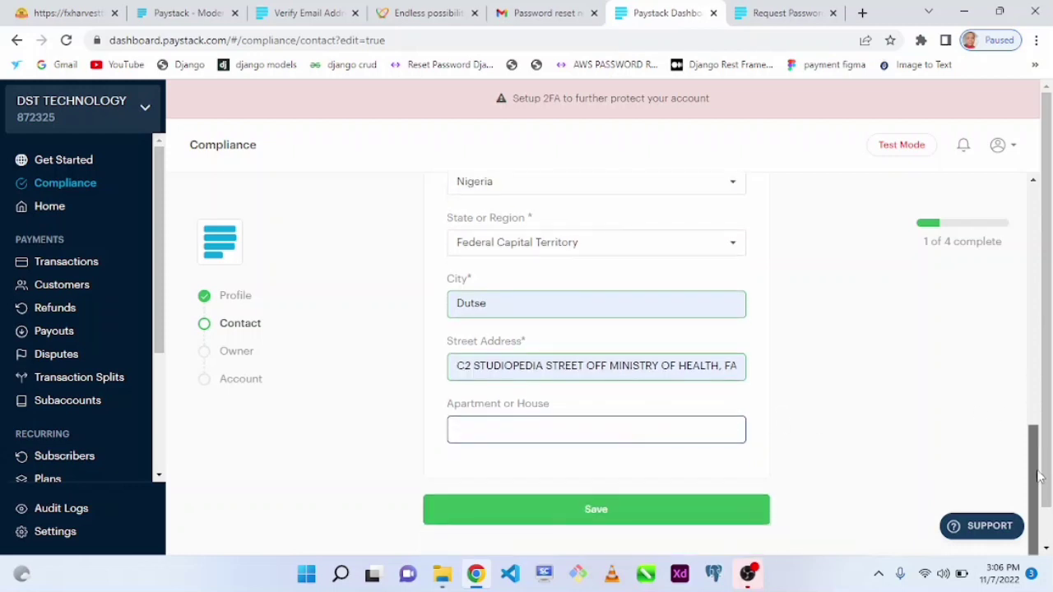
pyautogui.click(562, 508)
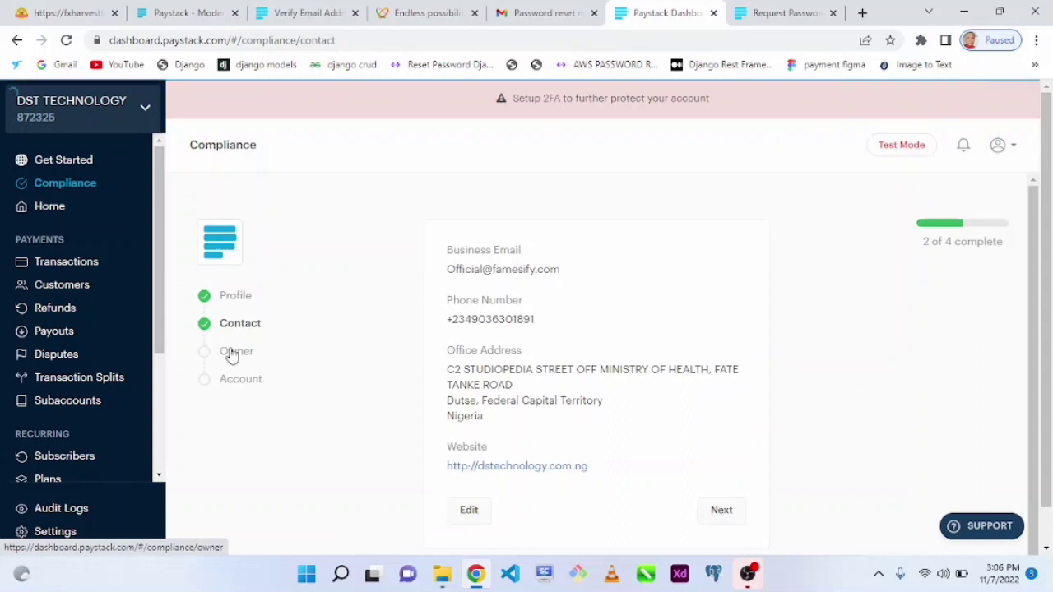
# Open the Owner step and enter the owner's first and last name.
pyautogui.click(231, 352)
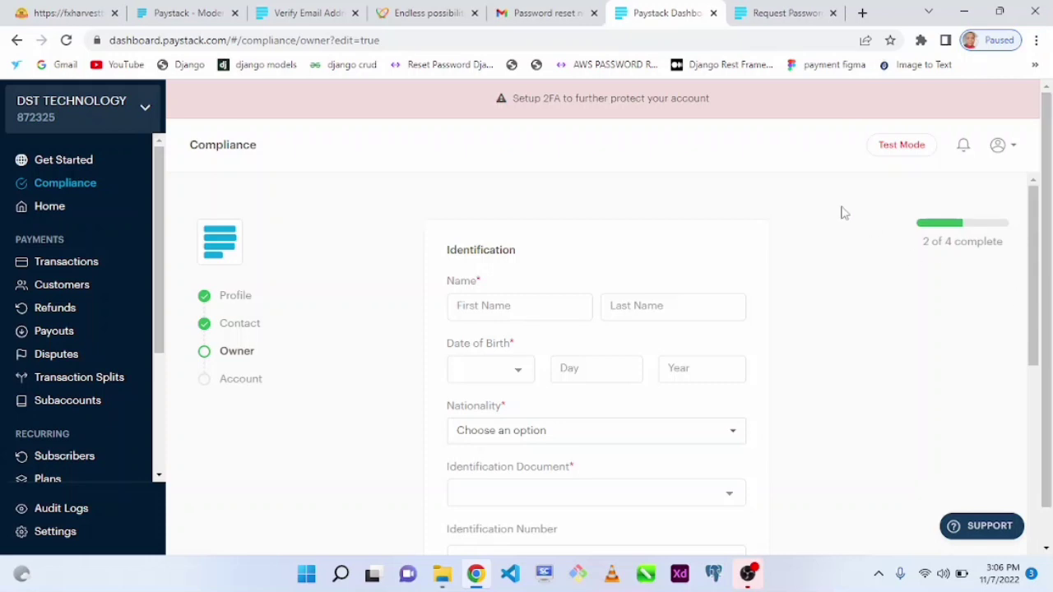
pyautogui.moveTo(1034, 264); pyautogui.dragTo(1036, 278)
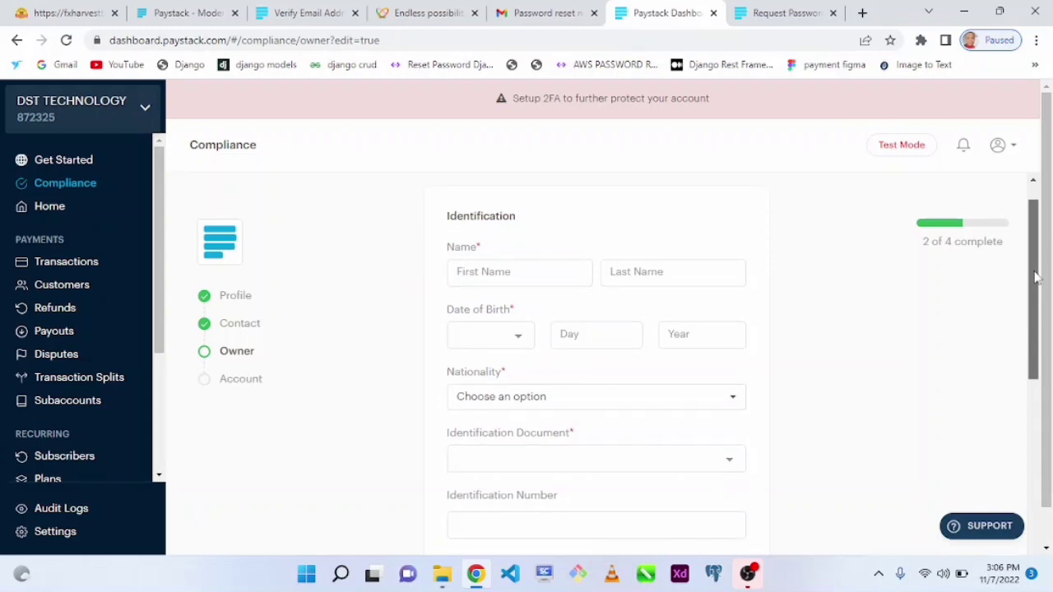
pyautogui.click(520, 277)
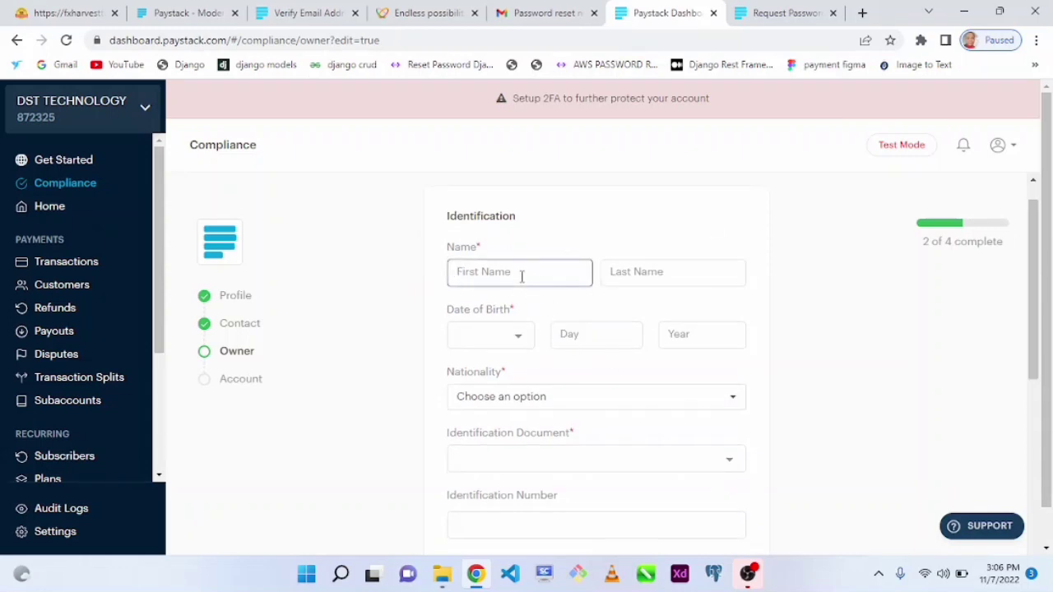
pyautogui.click(657, 276)
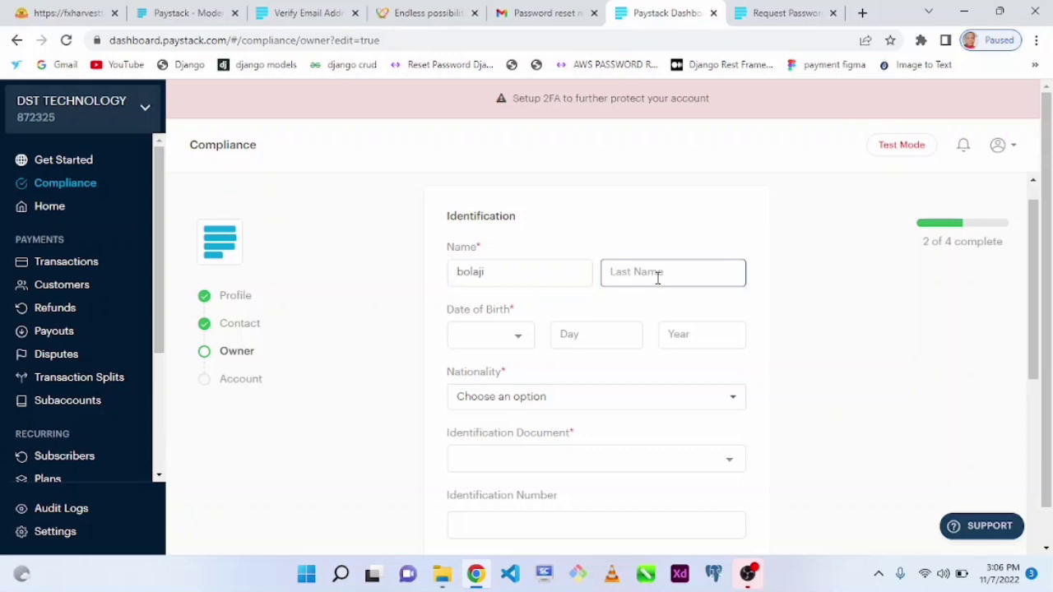
pyautogui.click(500, 335)
pyautogui.click(485, 400)
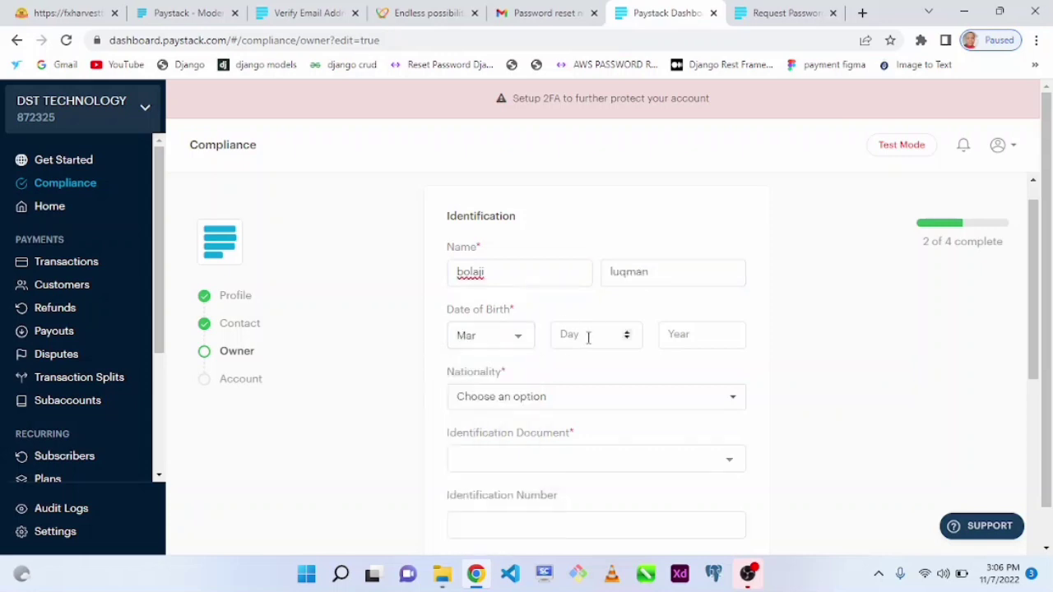
pyautogui.click(588, 338)
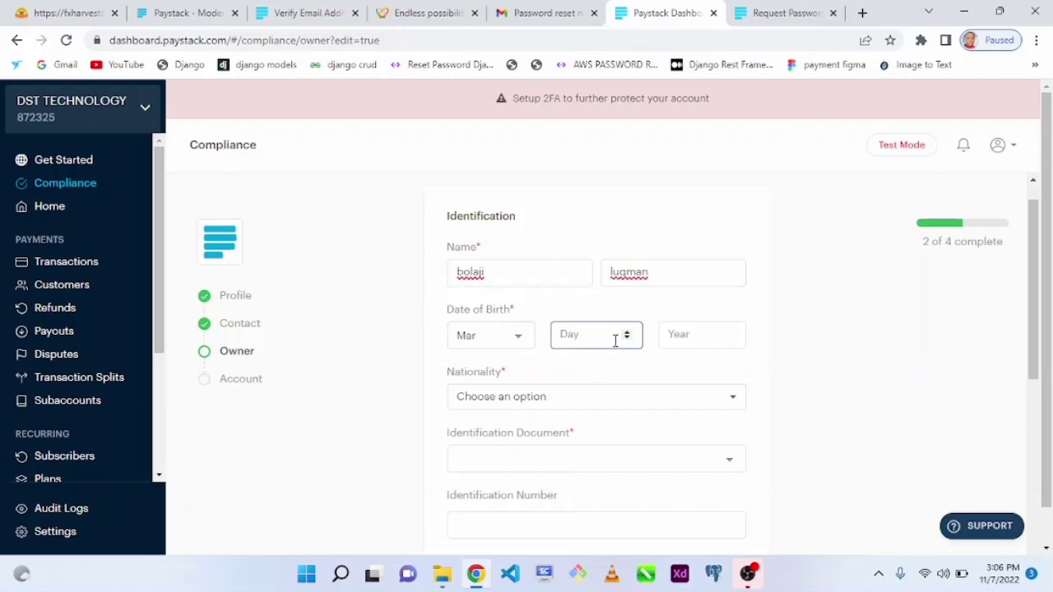
pyautogui.write('78')
pyautogui.click(677, 335)
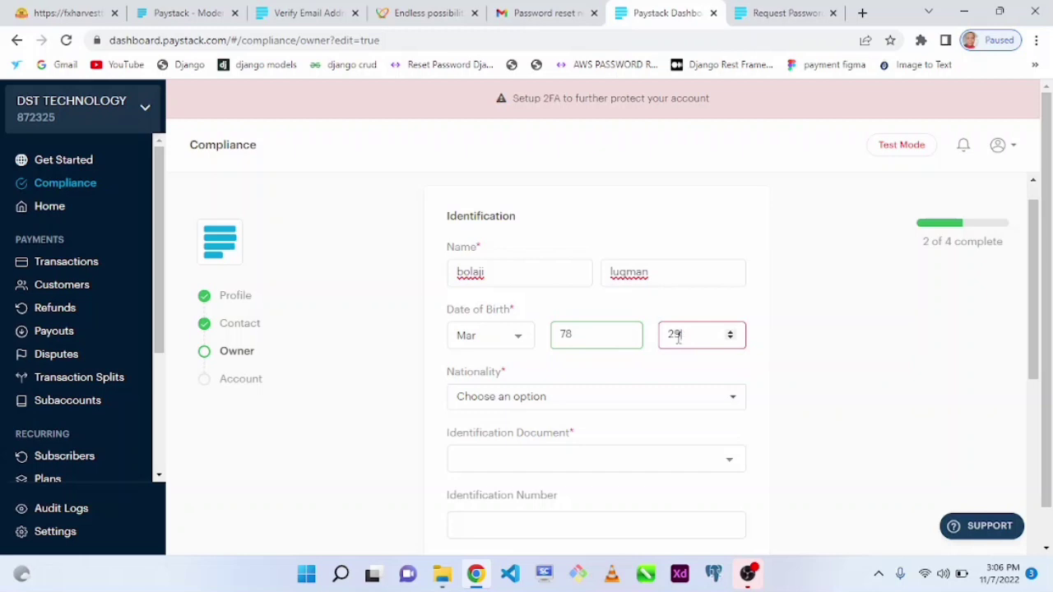
pyautogui.write('1989')
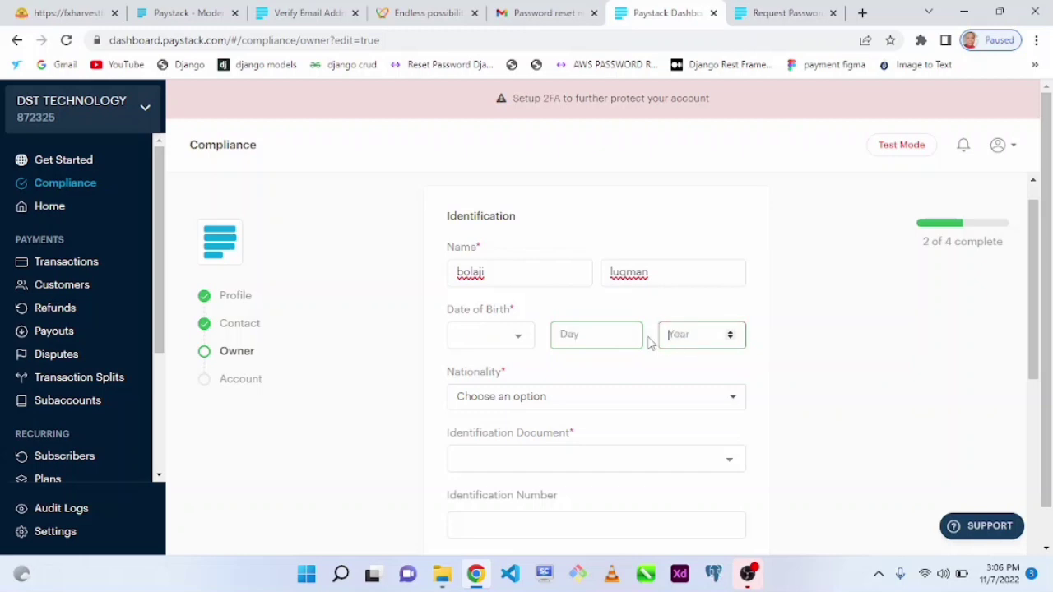
pyautogui.click(477, 337)
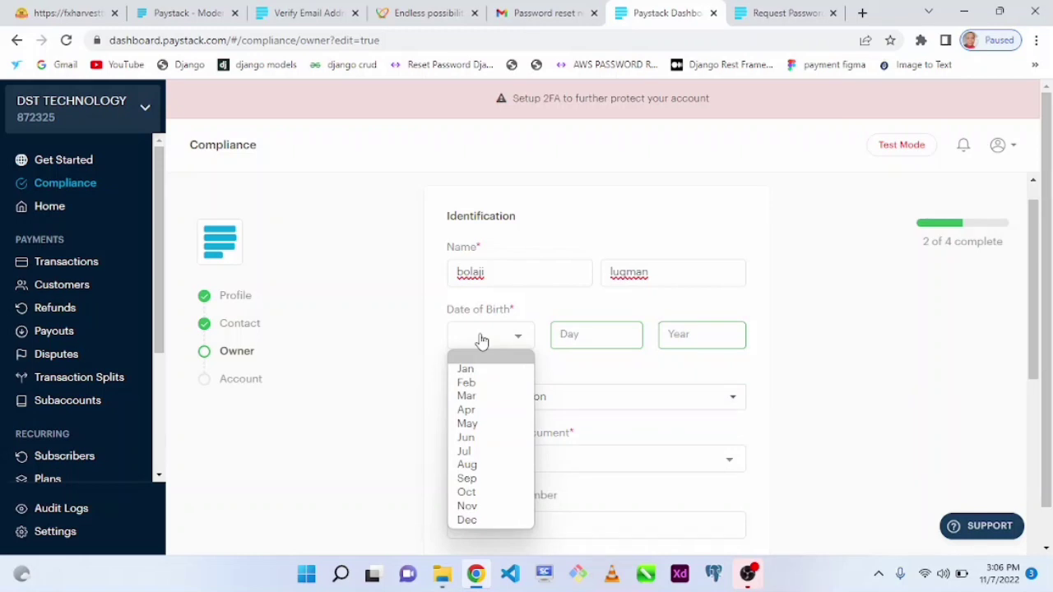
pyautogui.click(493, 439)
pyautogui.click(629, 341)
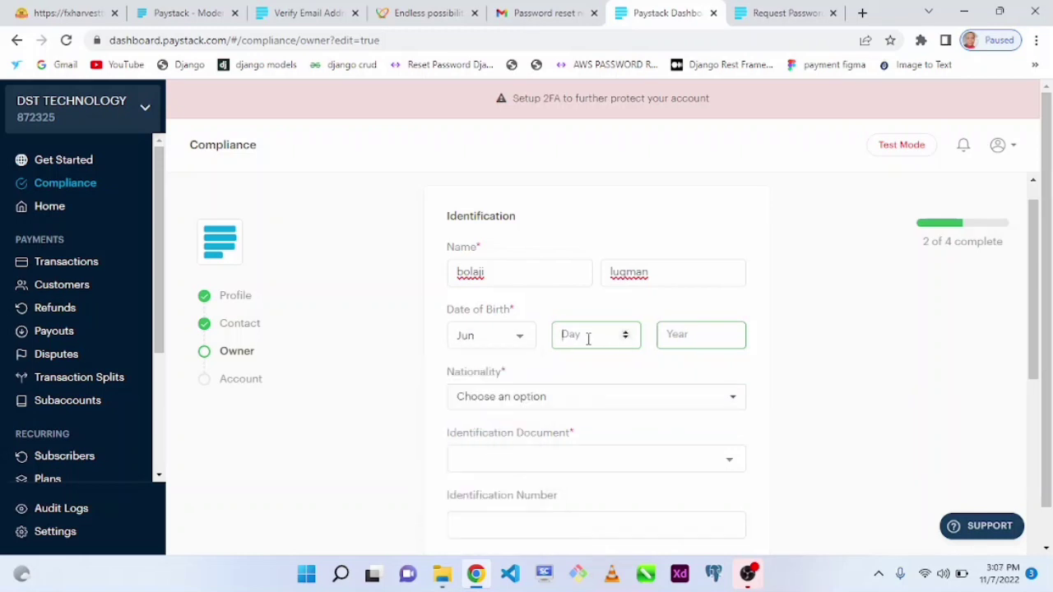
pyautogui.write('8')
# Set the owner's nationality to Nigeria.
pyautogui.click(531, 398)
pyautogui.write('nige')
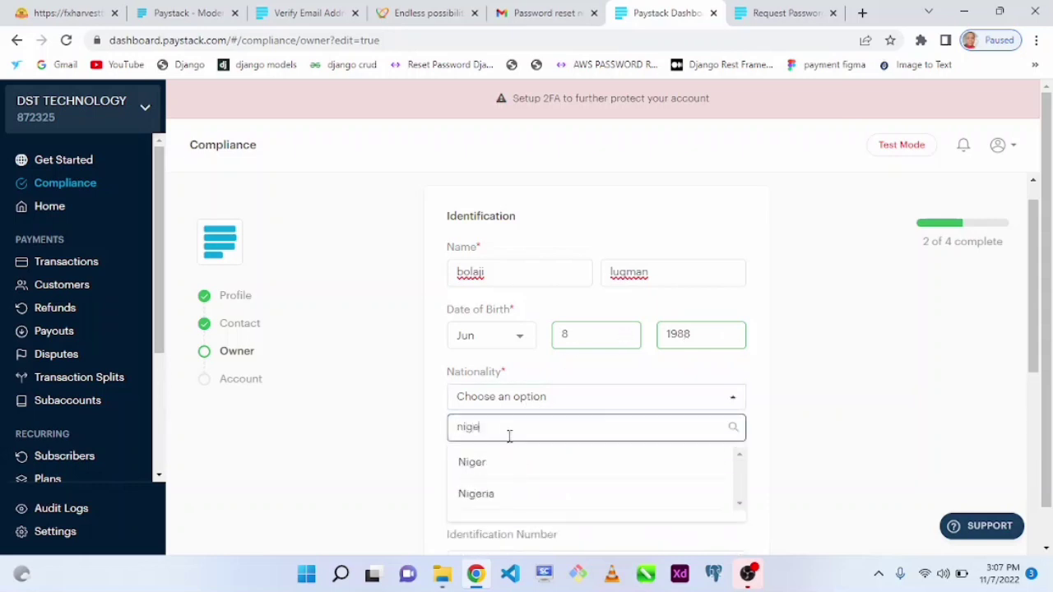
pyautogui.click(477, 497)
pyautogui.moveTo(1031, 320); pyautogui.dragTo(1041, 399)
pyautogui.click(612, 282)
# Choose Nigerian Bank Verification Number as identification, enter the BVN, and begin attaching proof of address.
pyautogui.click(494, 287)
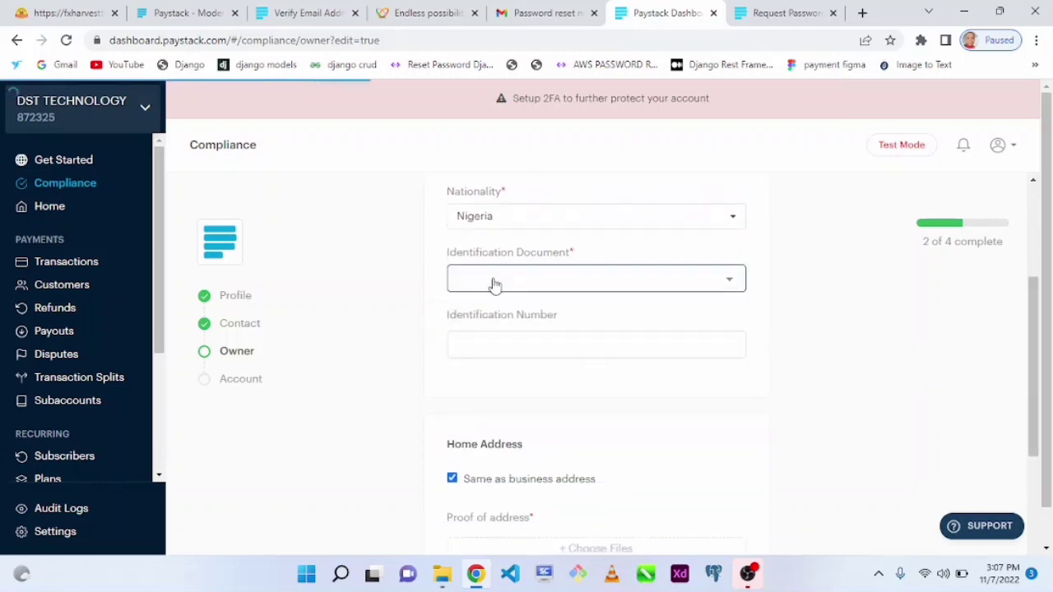
pyautogui.click(681, 278)
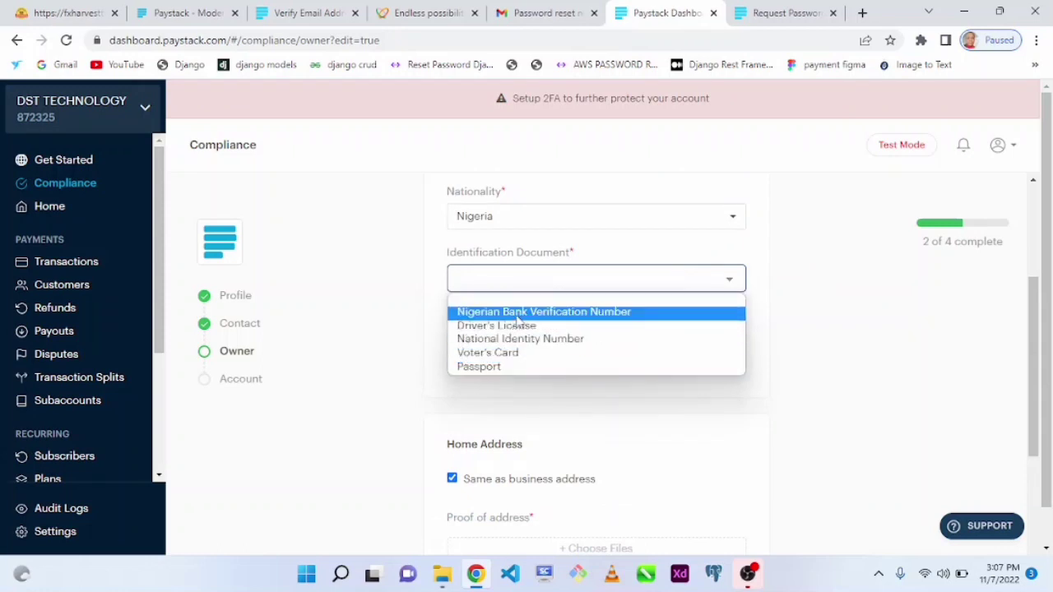
pyautogui.click(516, 315)
pyautogui.click(520, 339)
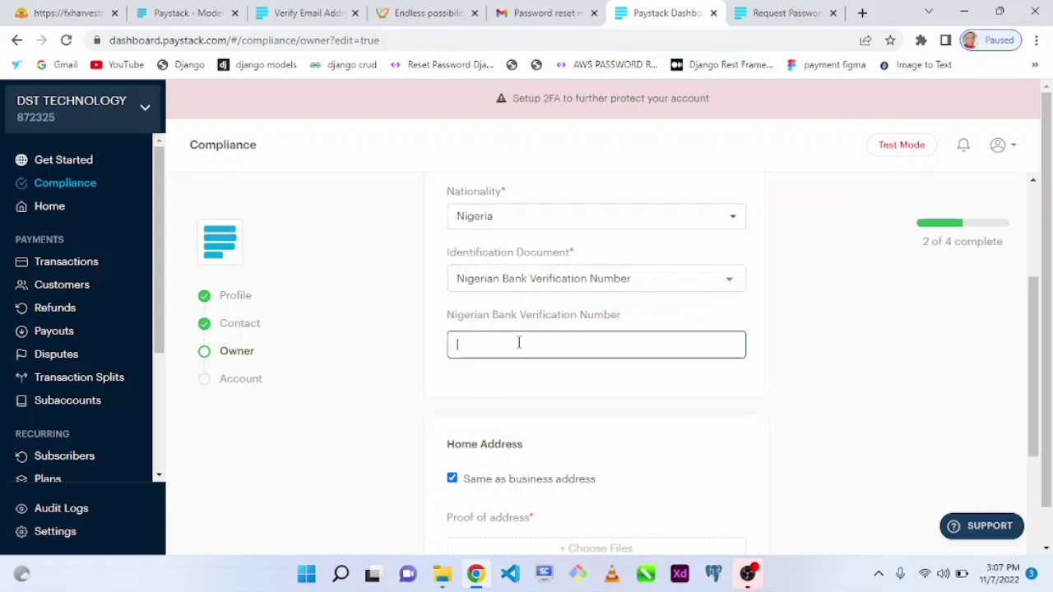
pyautogui.click(535, 299)
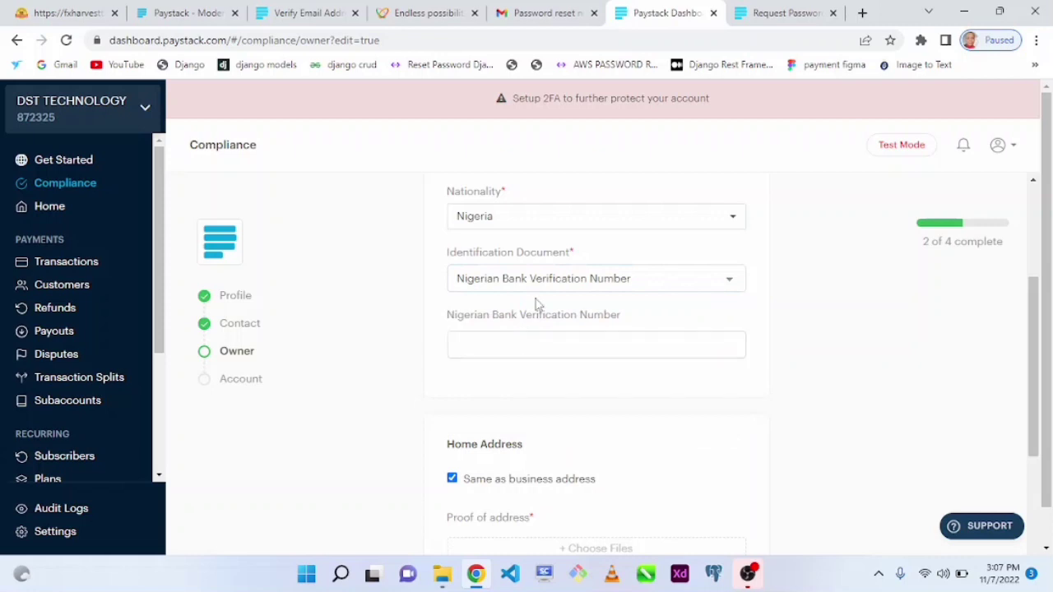
pyautogui.click(516, 354)
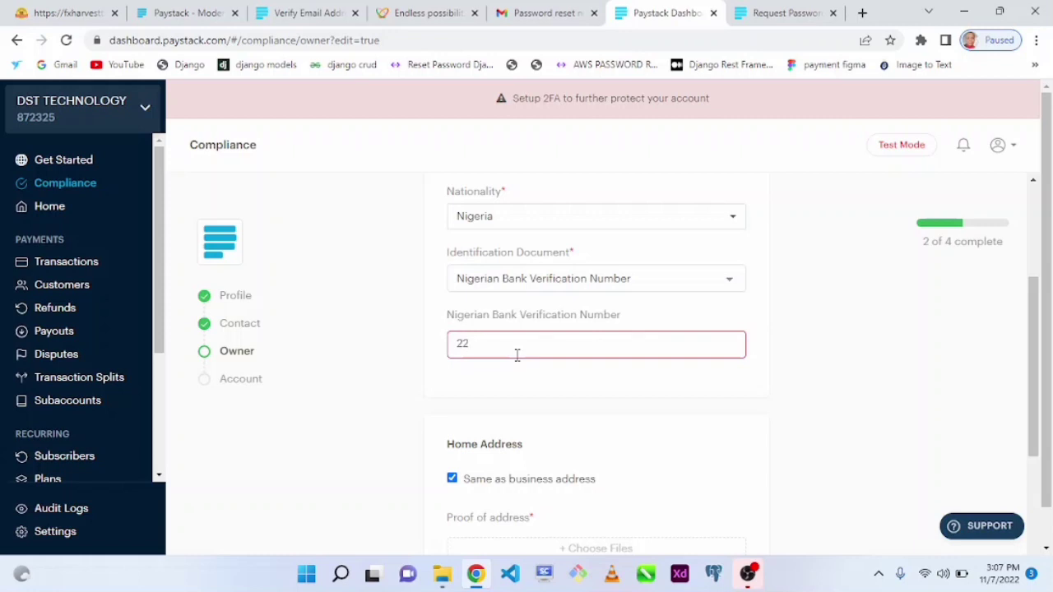
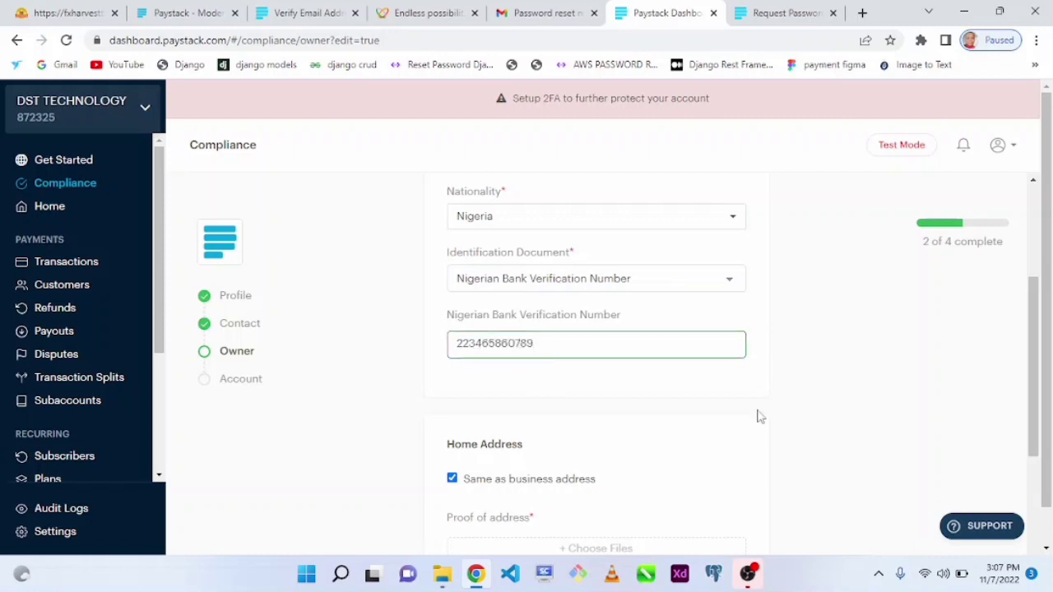
pyautogui.moveTo(1038, 378); pyautogui.dragTo(1043, 470)
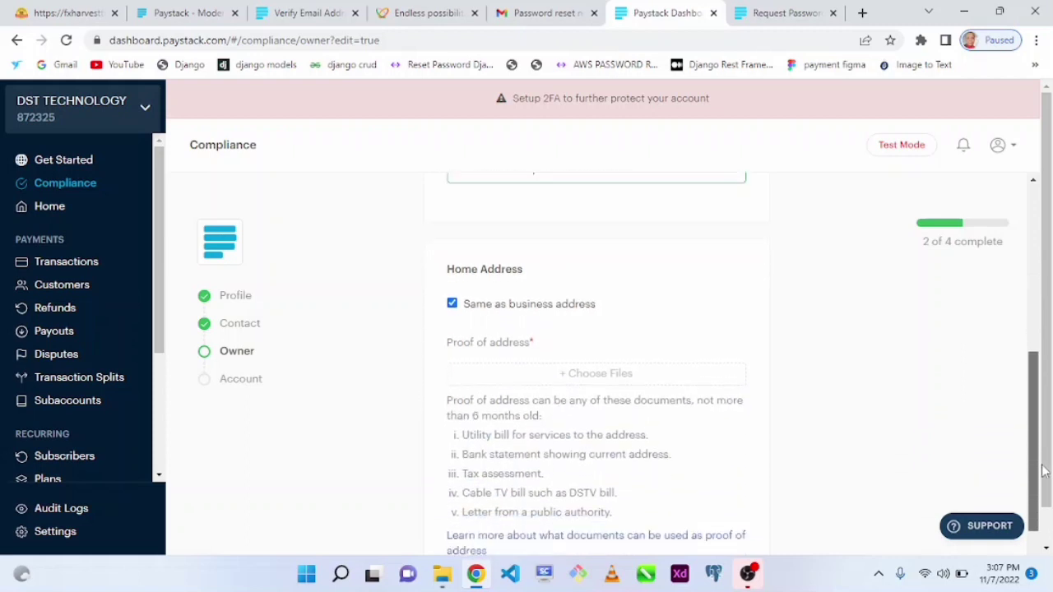
pyautogui.click(592, 376)
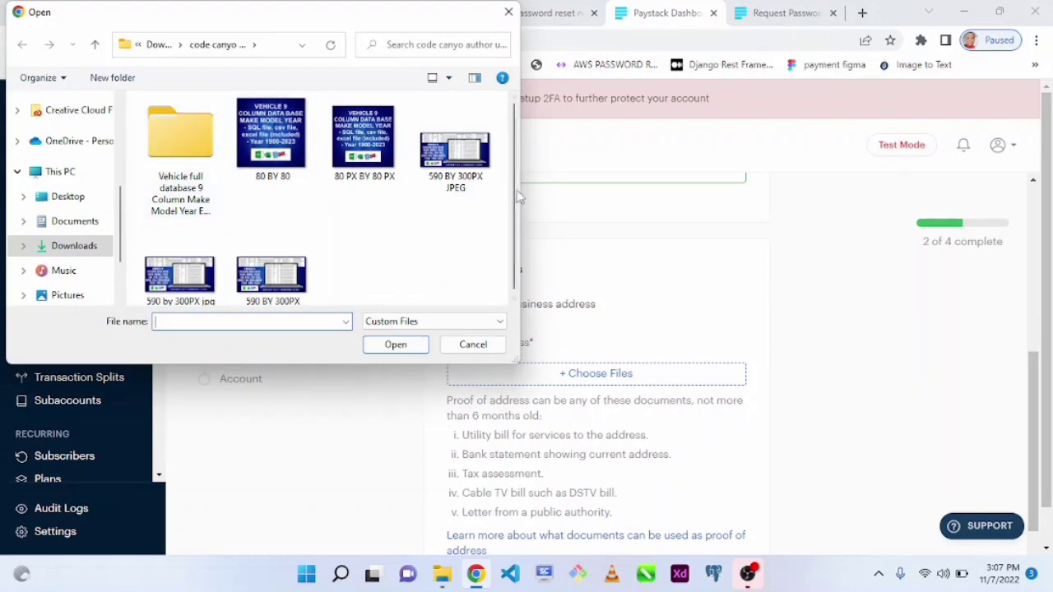
# Upload the gettyimages picture from Downloads as the proof-of-address file.
pyautogui.click(75, 220)
pyautogui.click(76, 245)
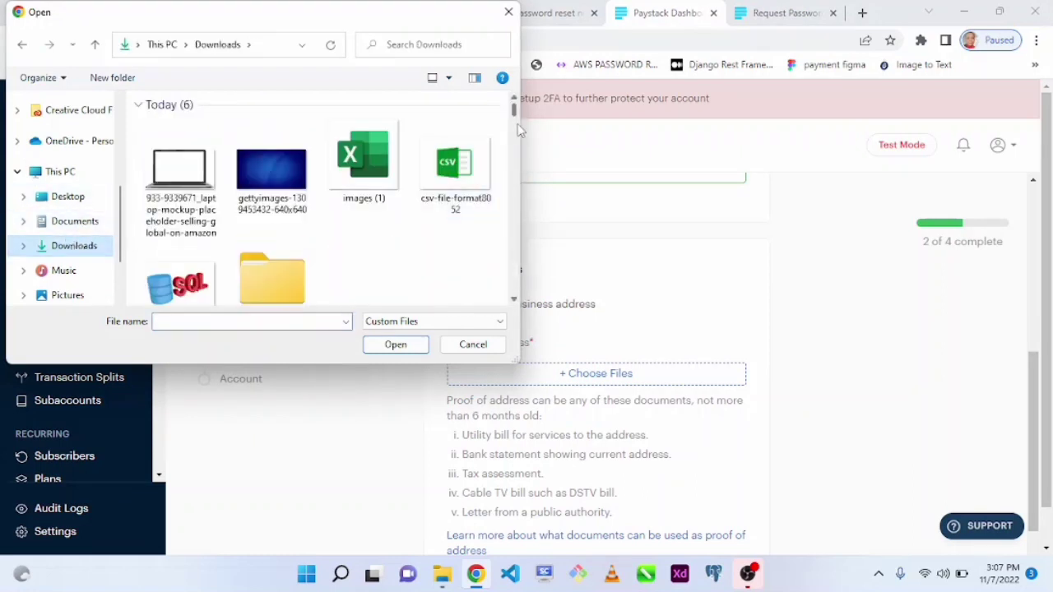
pyautogui.doubleClick(277, 172)
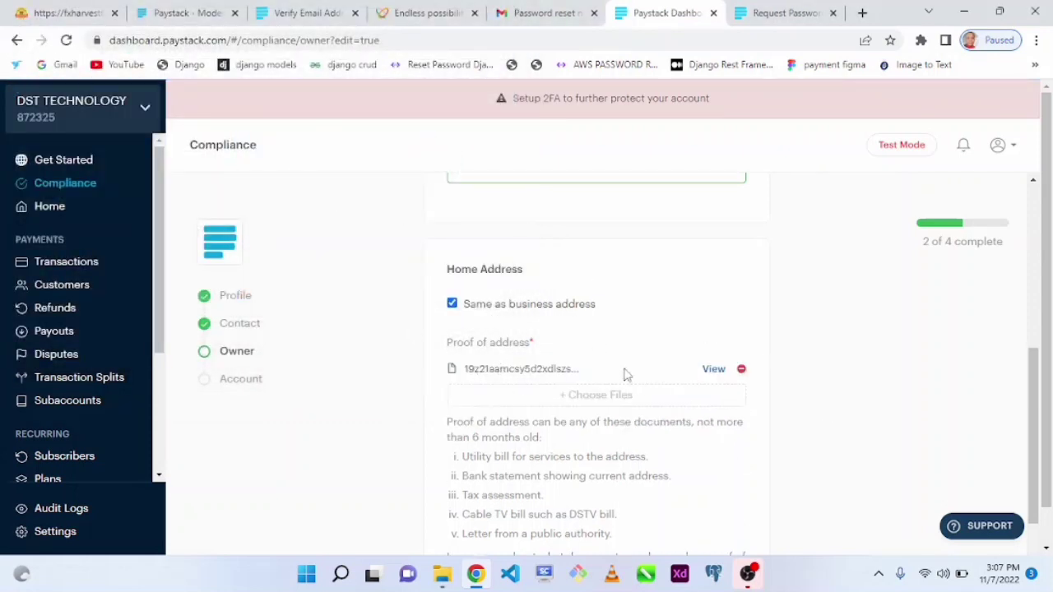
# Scroll to the bottom of the Owner form and move to the Account step.
pyautogui.moveTo(1032, 420); pyautogui.dragTo(1031, 466)
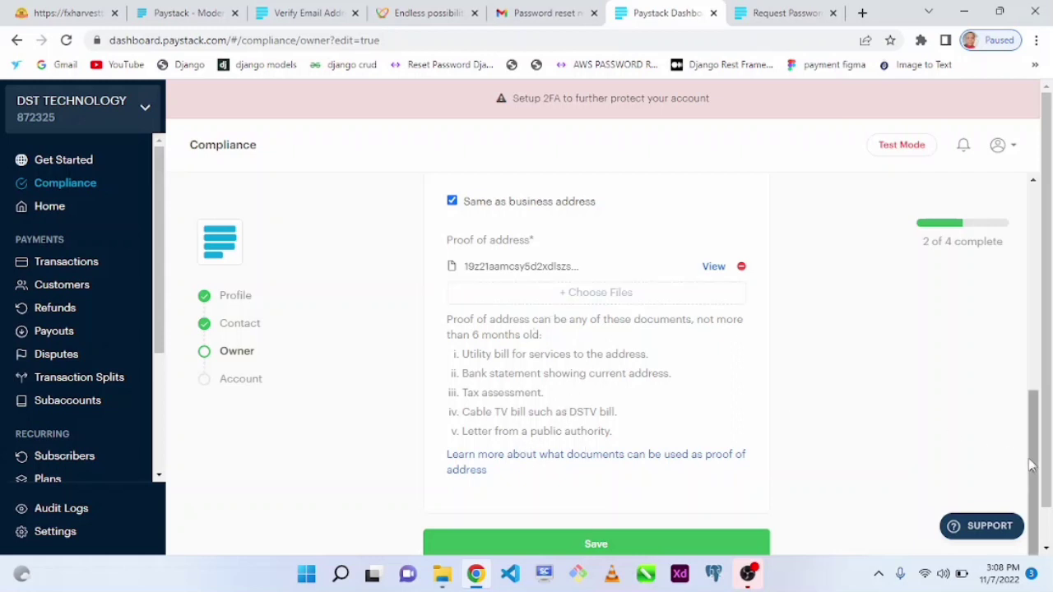
pyautogui.scroll(-1, 1032, 465)
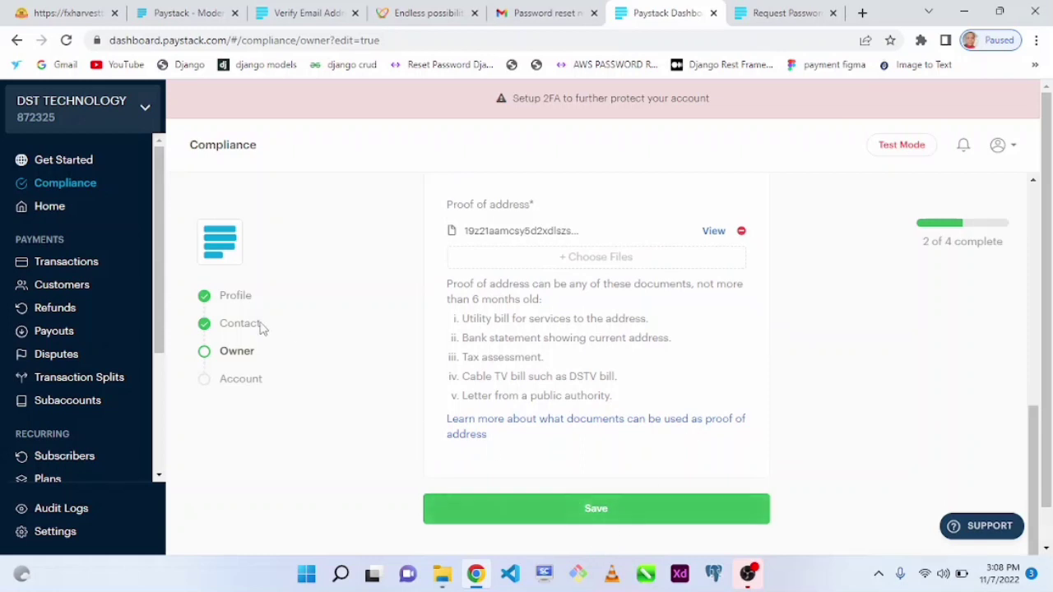
pyautogui.click(240, 382)
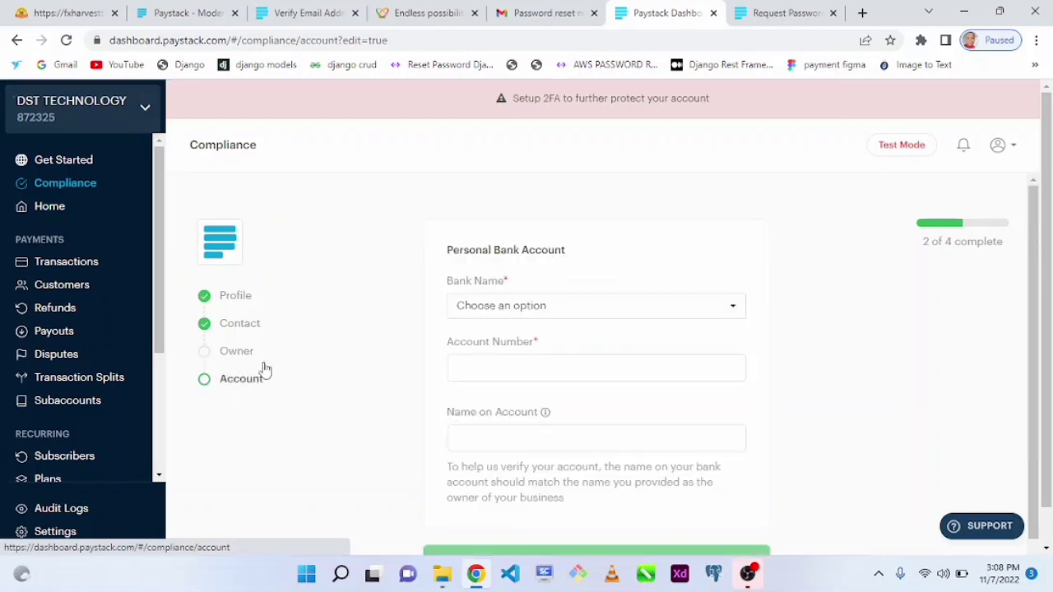
# Choose Access Bank as the personal bank and enter an account number.
pyautogui.click(566, 308)
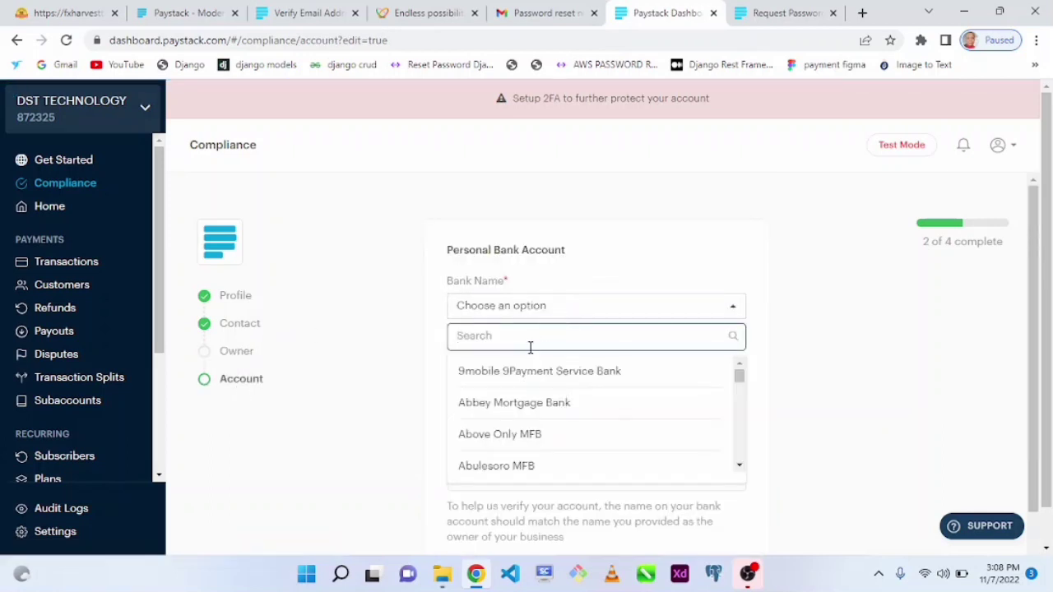
pyautogui.write('acce')
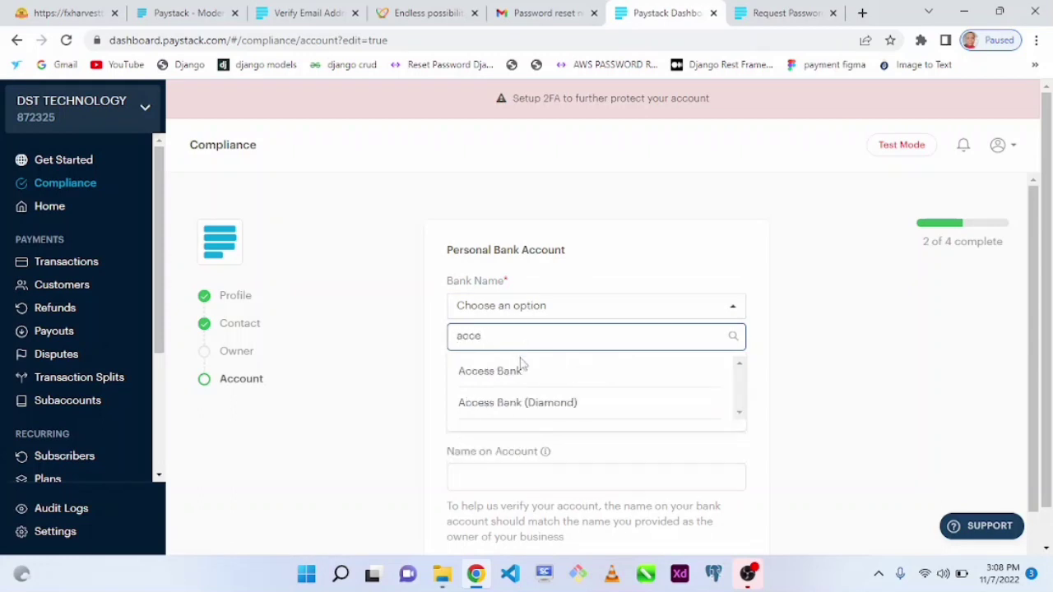
pyautogui.click(522, 371)
pyautogui.click(512, 366)
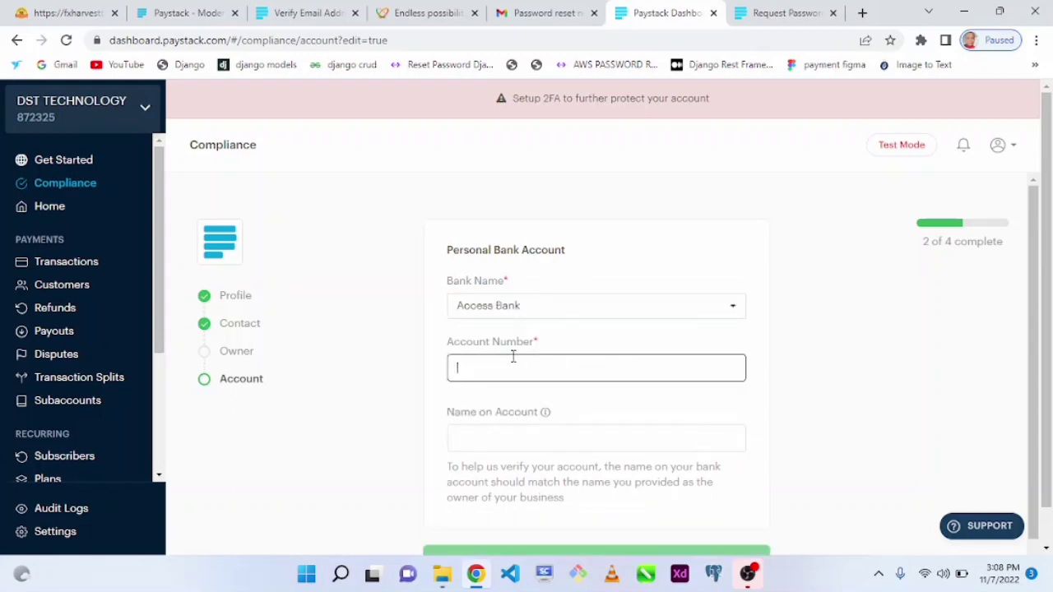
pyautogui.write('hfghgfhg')
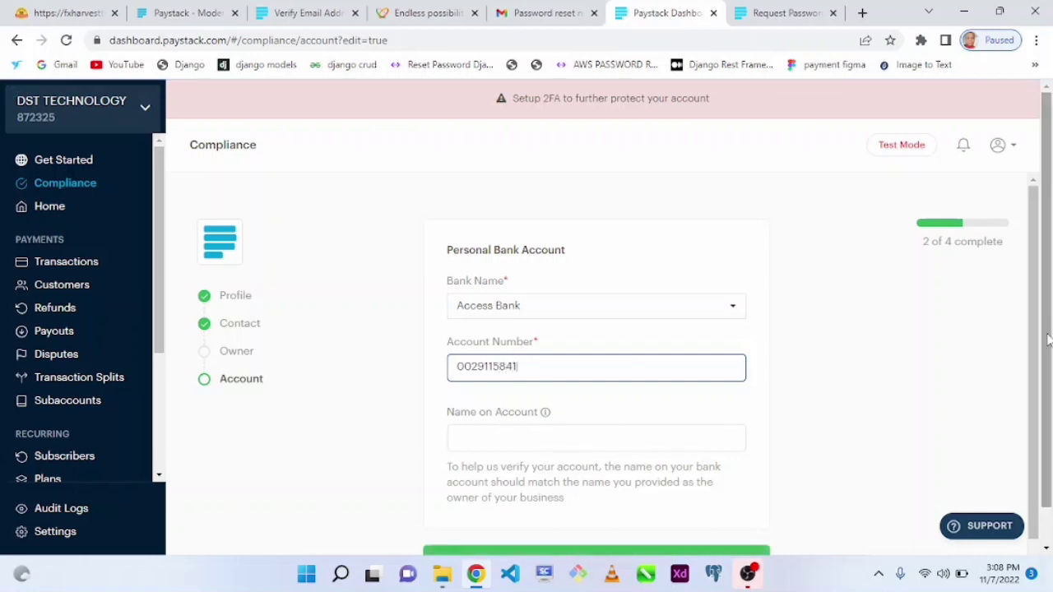
pyautogui.moveTo(1047, 343); pyautogui.dragTo(1048, 439)
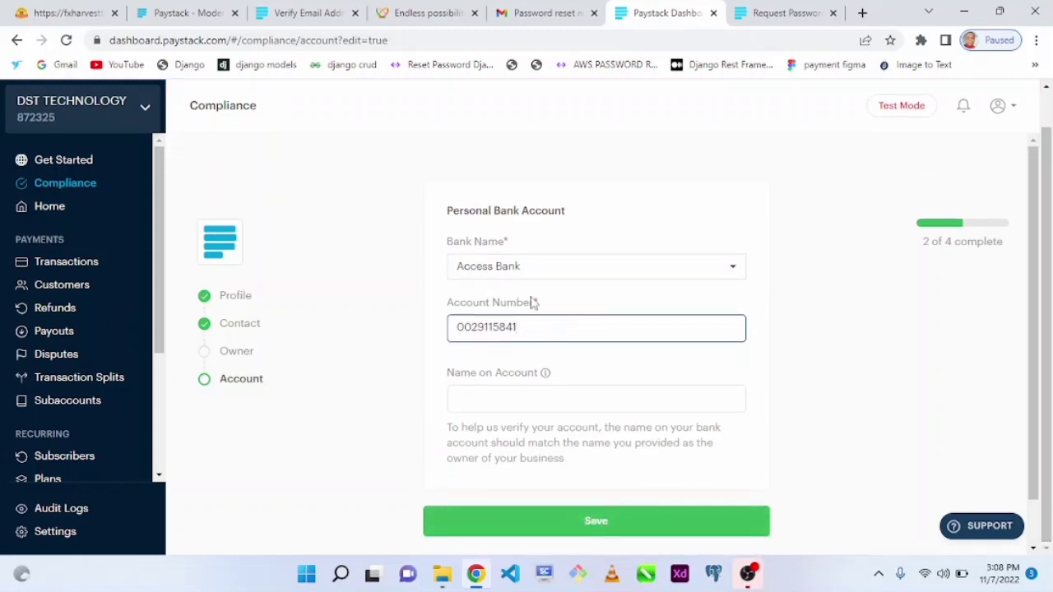
# Switch the bank to Sterling Bank and let the account holder's name verify.
pyautogui.click(531, 274)
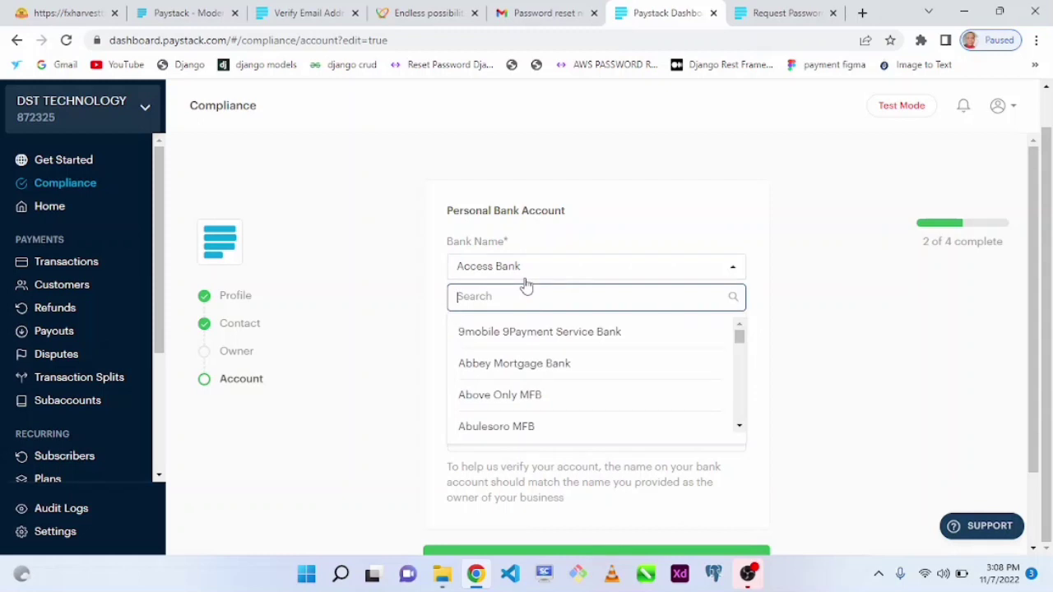
pyautogui.write('ster')
pyautogui.click(502, 332)
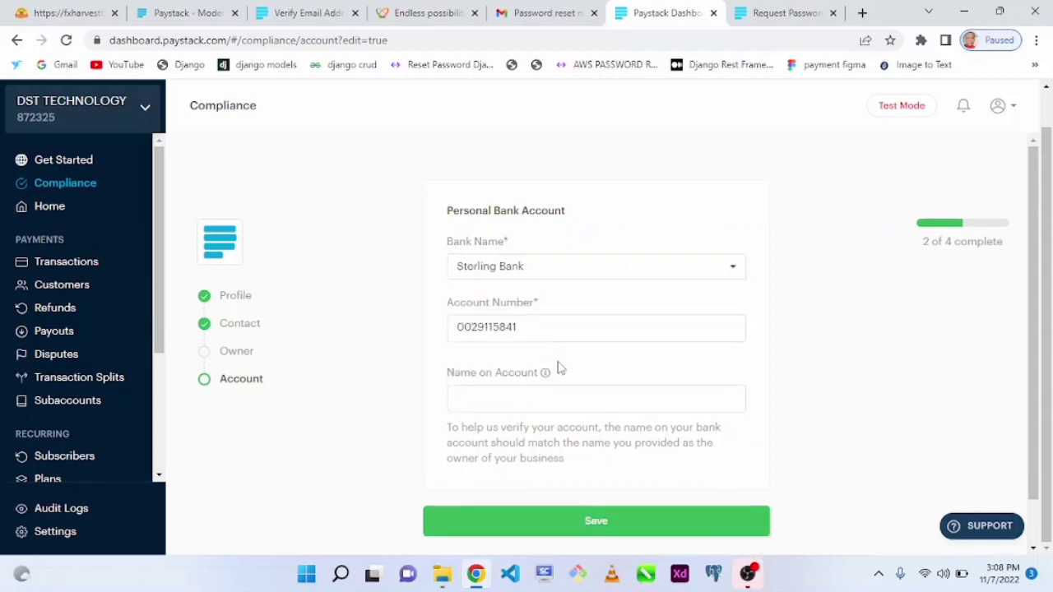
pyautogui.click(542, 326)
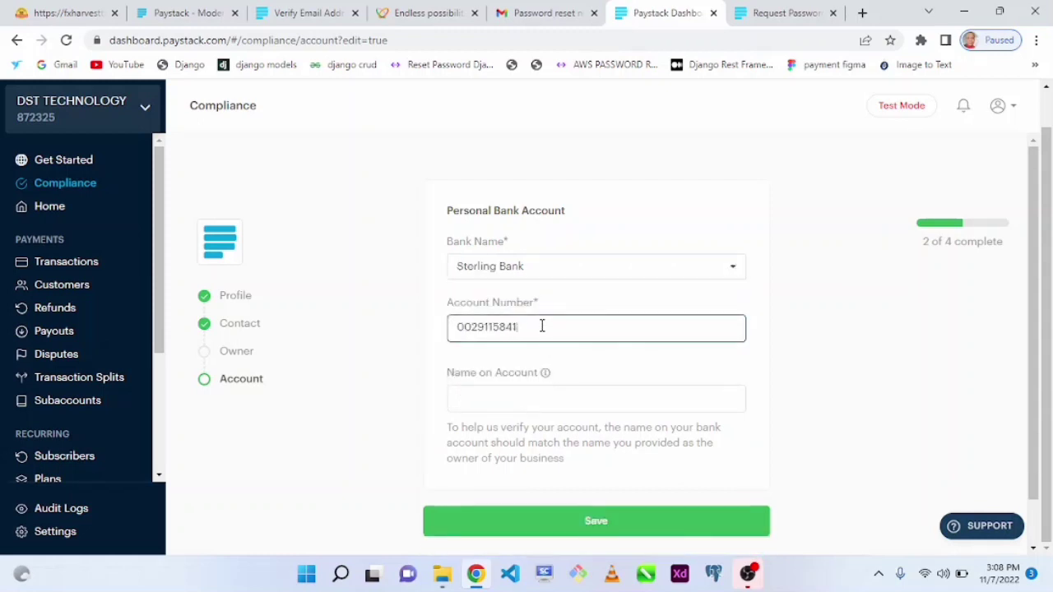
pyautogui.click(402, 345)
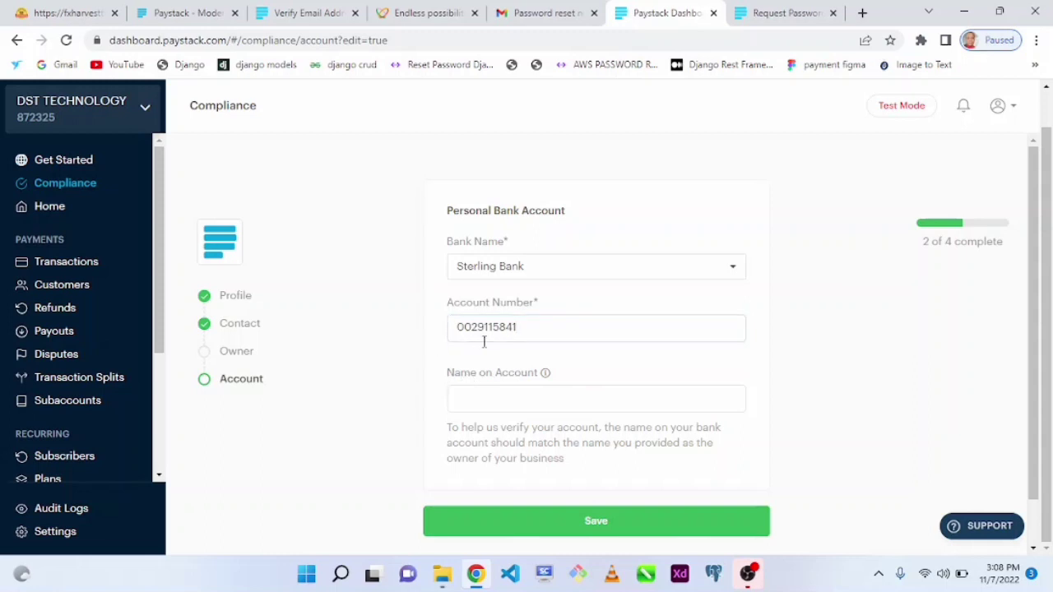
pyautogui.click(535, 332)
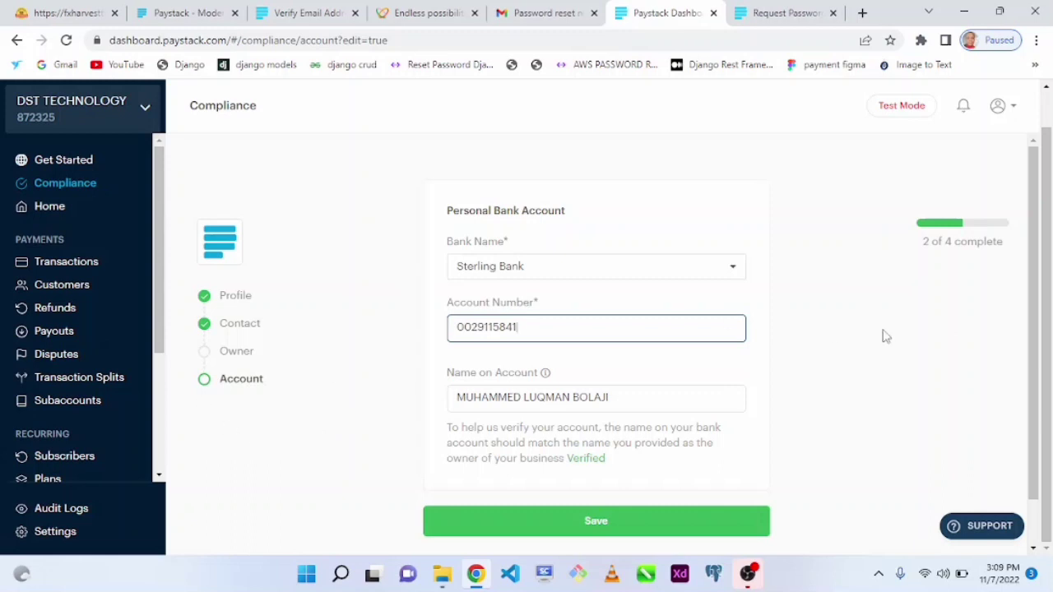
pyautogui.moveTo(1034, 353); pyautogui.dragTo(1034, 401)
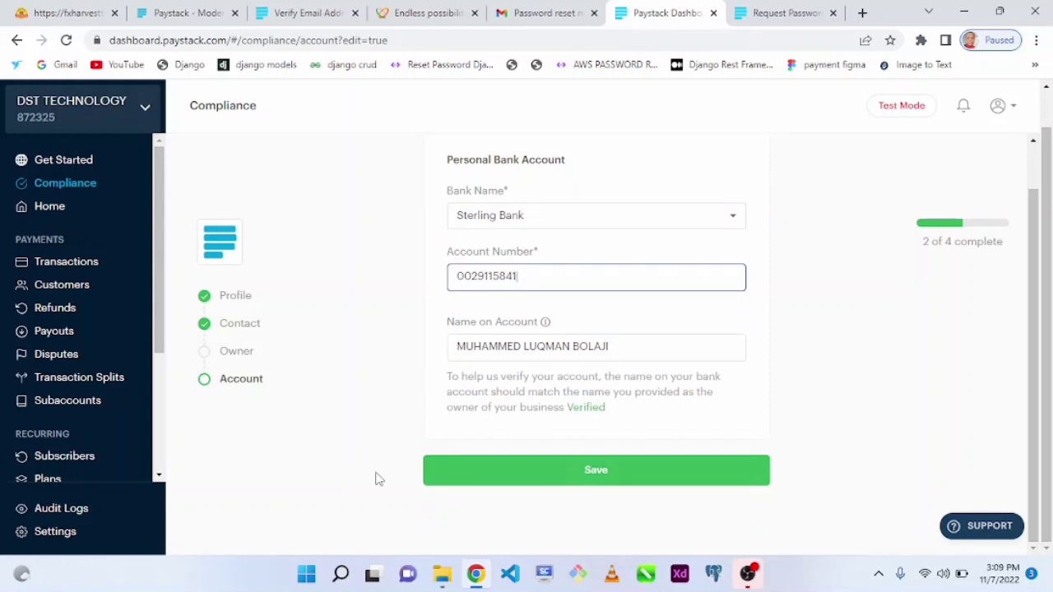
pyautogui.click(327, 441)
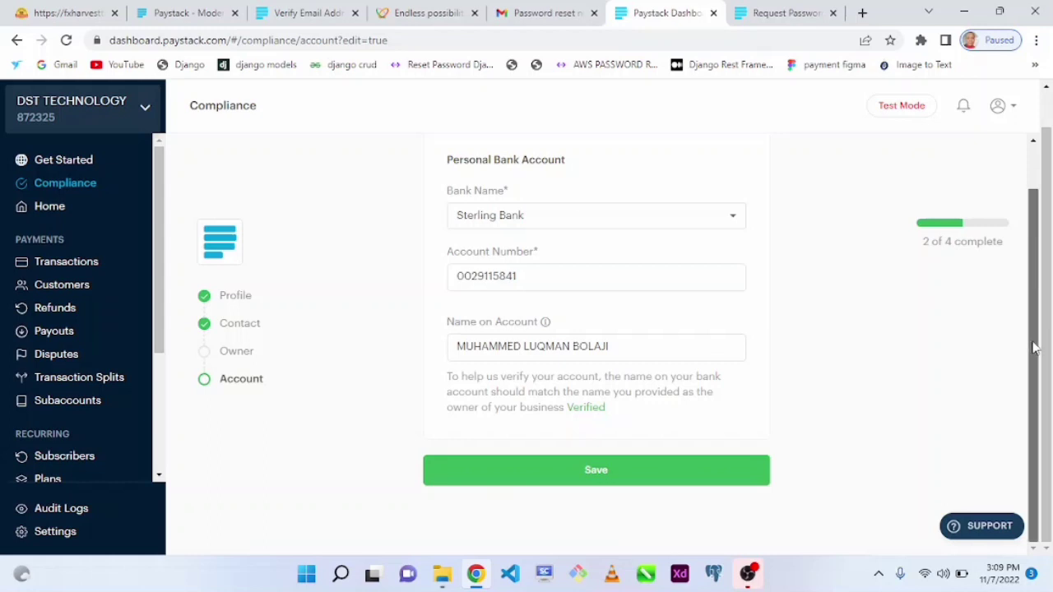
pyautogui.scroll(1, 1033, 291)
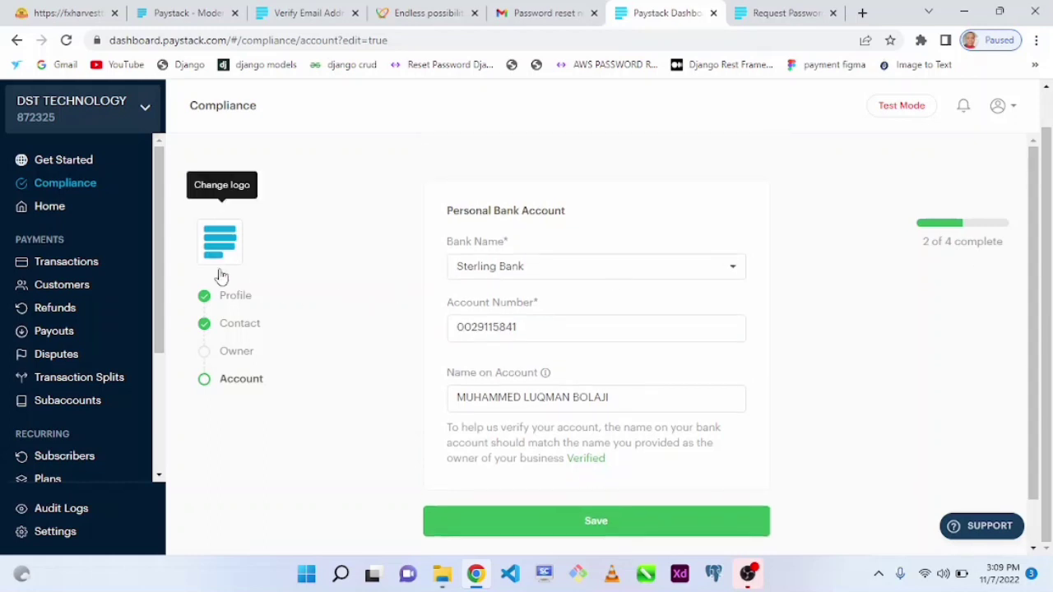
# Navigate back through the Owner and Contact pages to the Profile step and open it for editing.
pyautogui.click(17, 39)
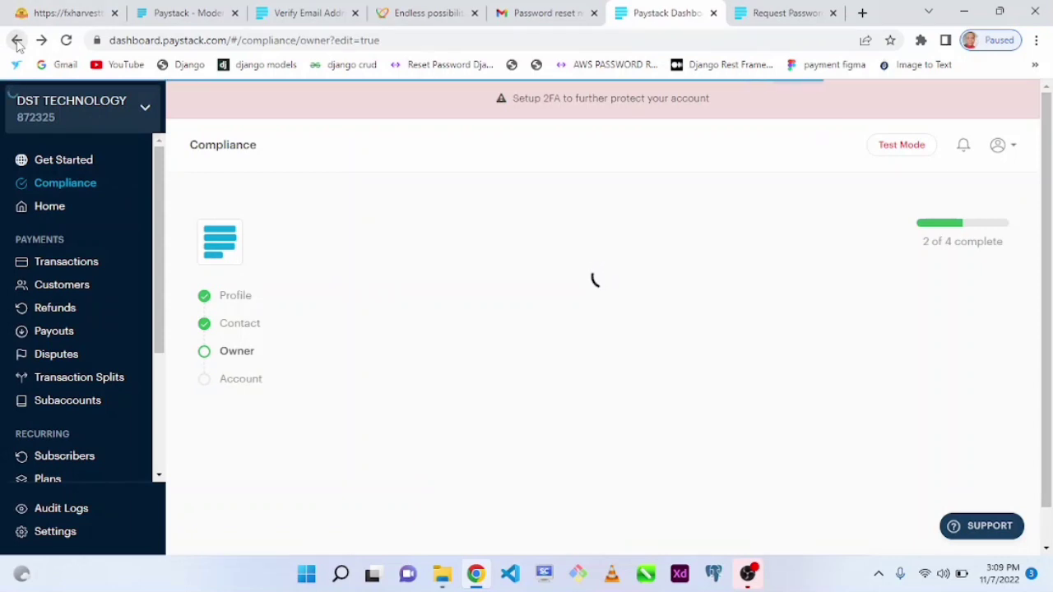
pyautogui.click(17, 40)
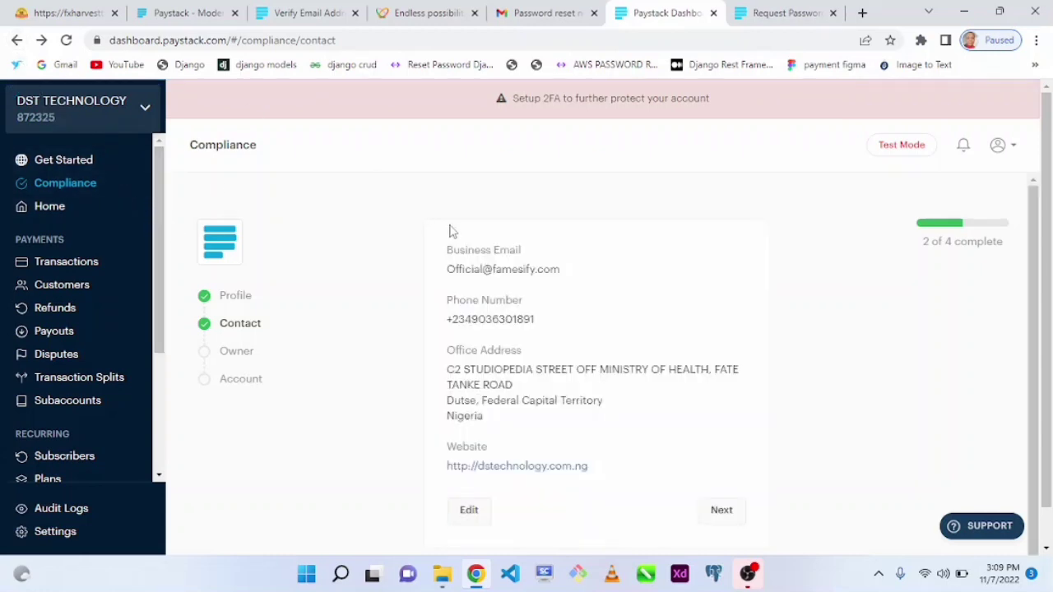
pyautogui.scroll(-1, 1020, 307)
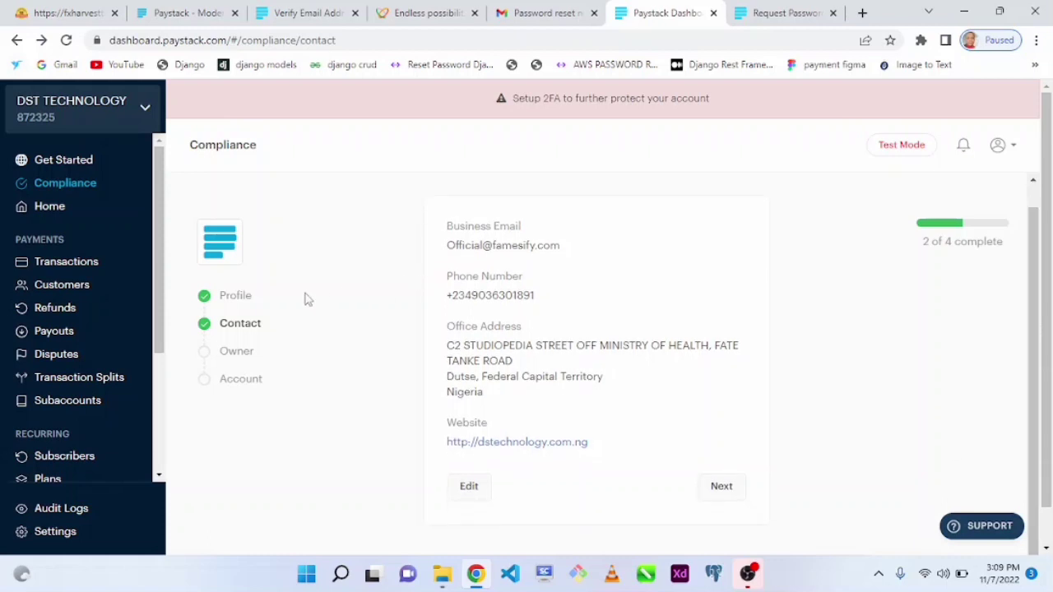
pyautogui.click(17, 40)
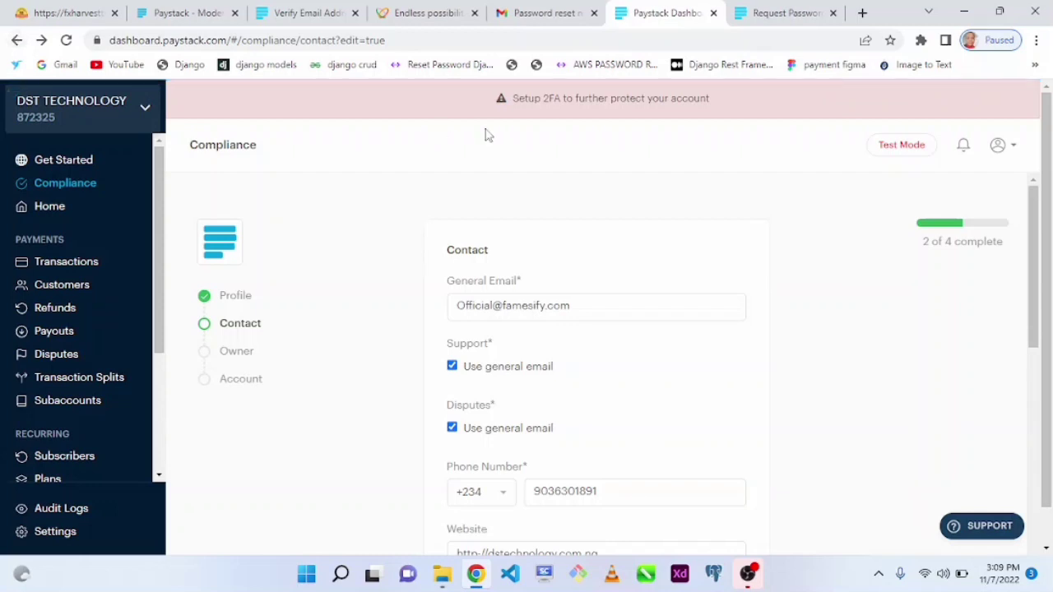
pyautogui.moveTo(1033, 329); pyautogui.dragTo(1033, 561)
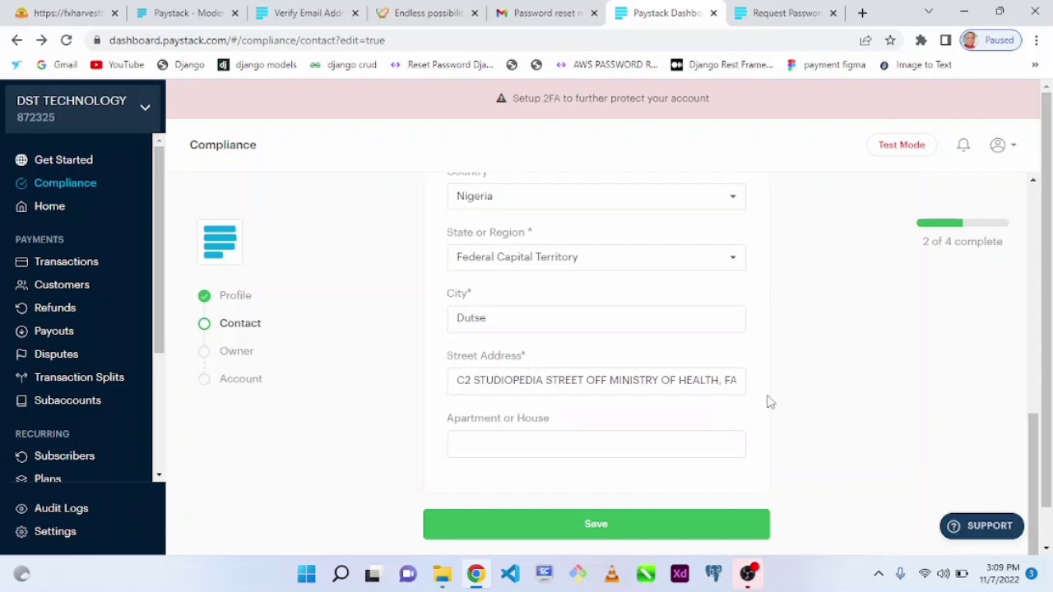
pyautogui.click(16, 40)
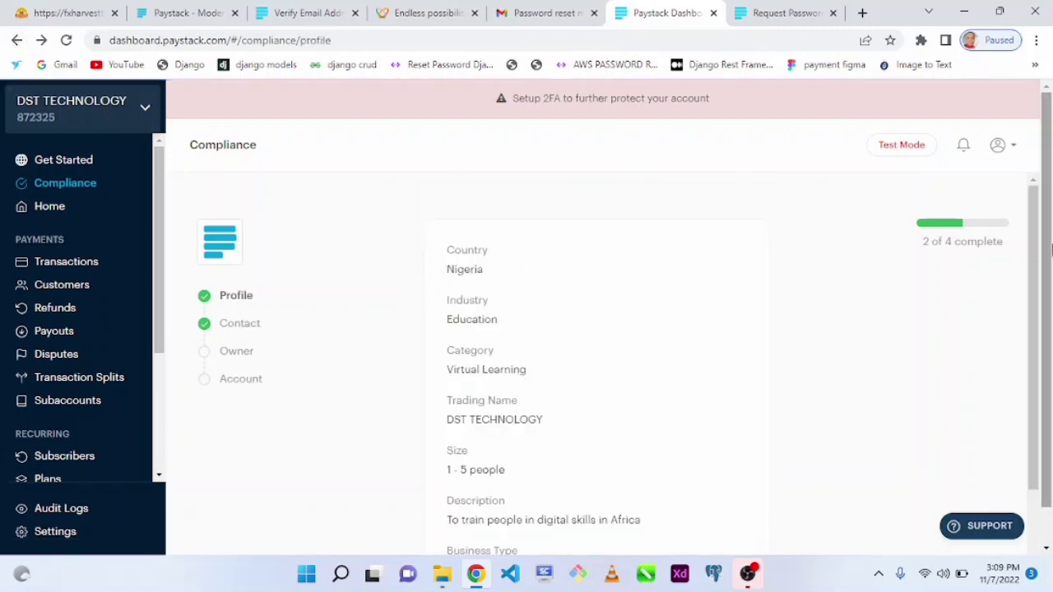
pyautogui.moveTo(1033, 329); pyautogui.dragTo(1028, 418)
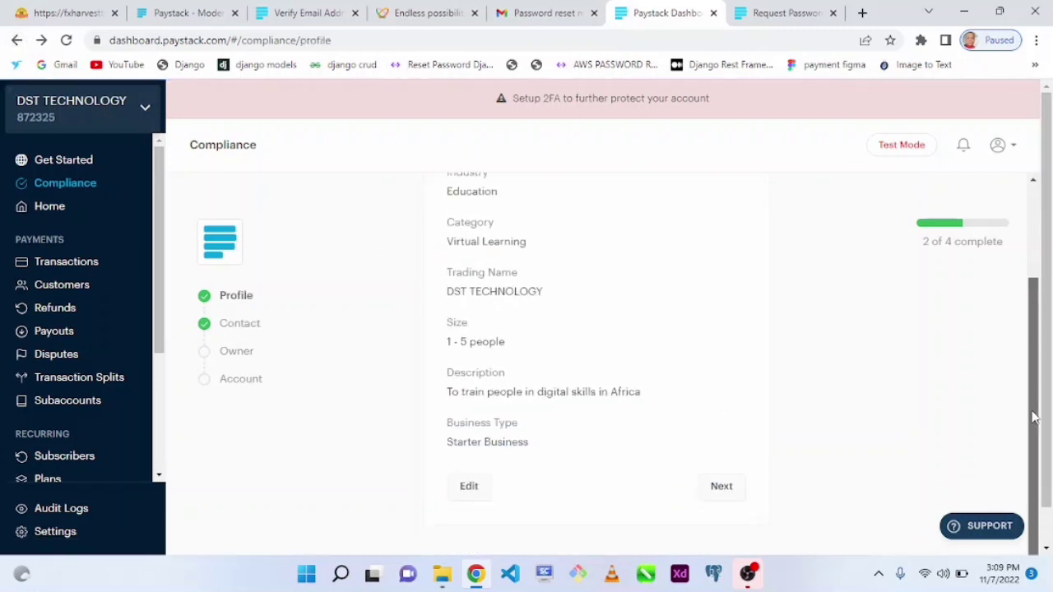
pyautogui.click(465, 489)
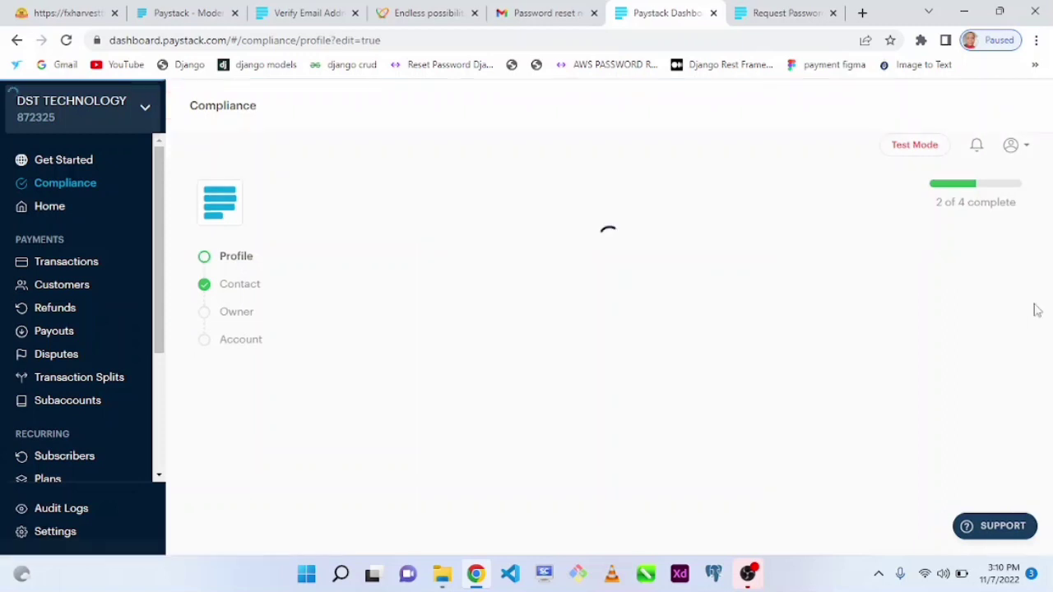
# Make the business type Registered Business with registration type Business Name Registration, then save.
pyautogui.scroll(-4, 1038, 247)
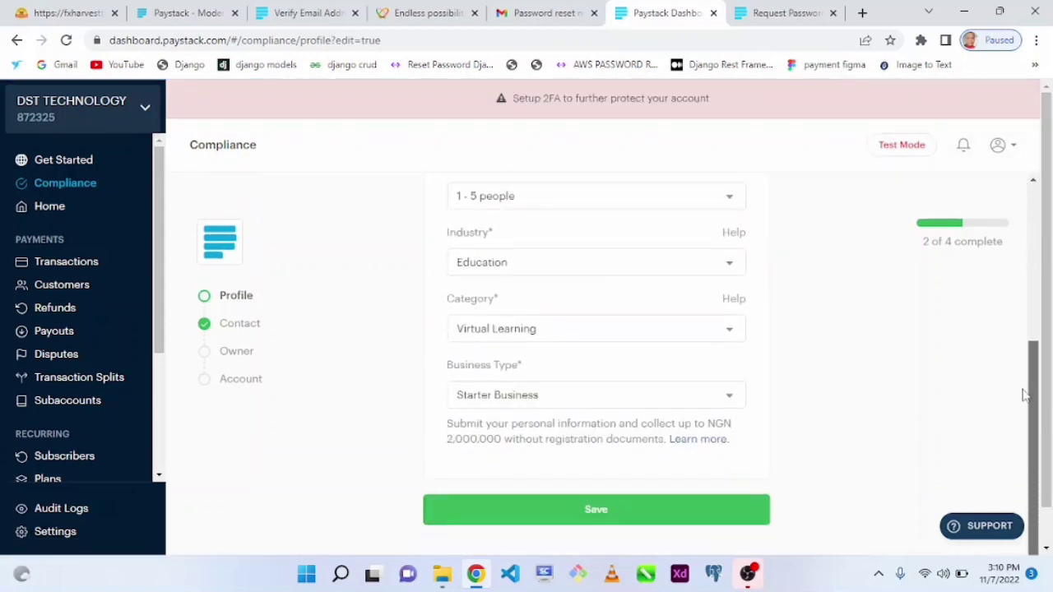
pyautogui.click(598, 406)
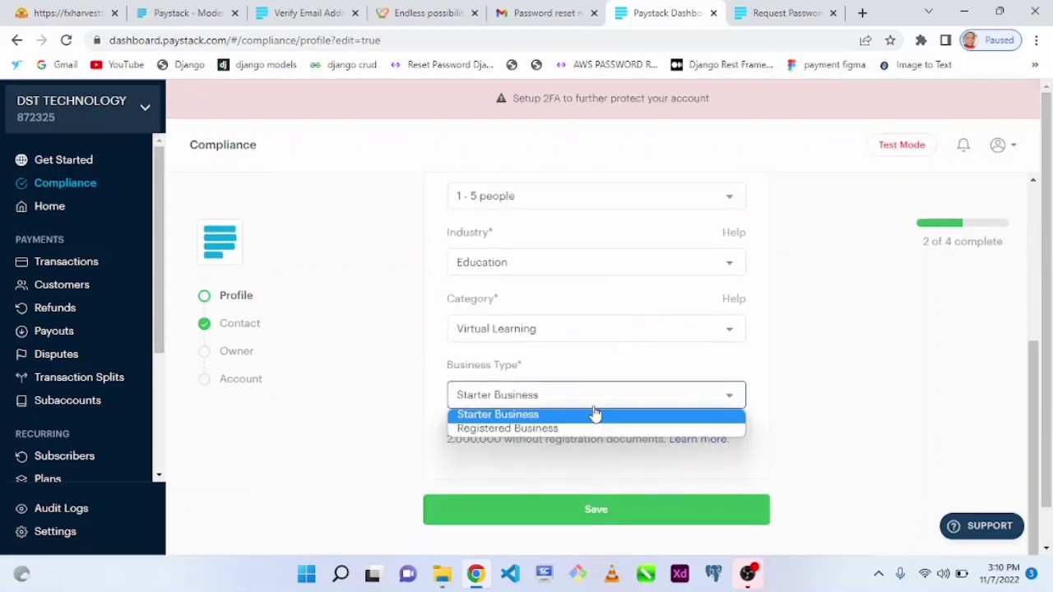
pyautogui.click(541, 429)
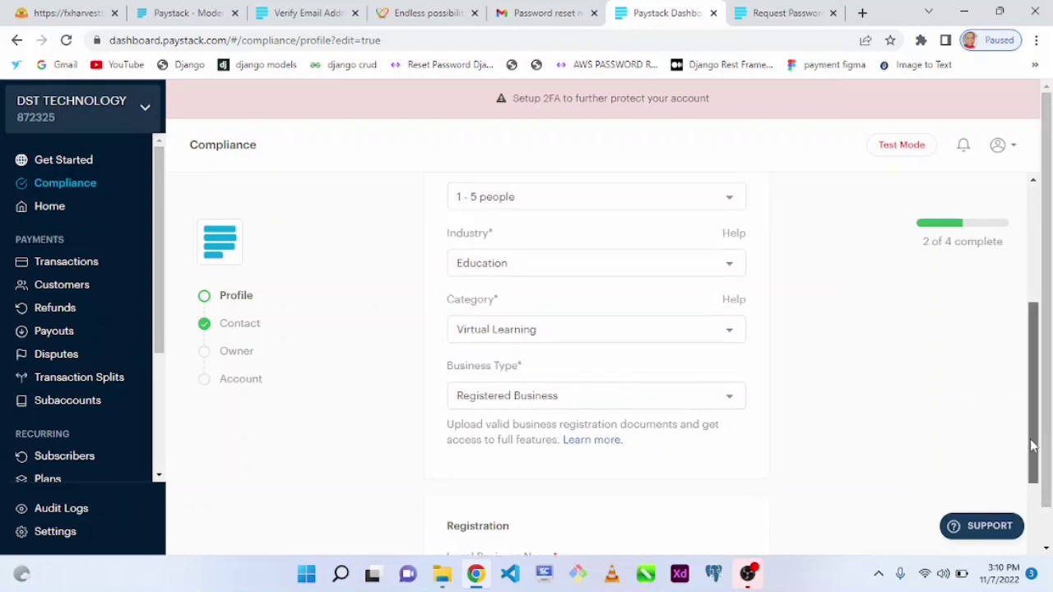
pyautogui.scroll(-3, 1037, 436)
pyautogui.click(485, 349)
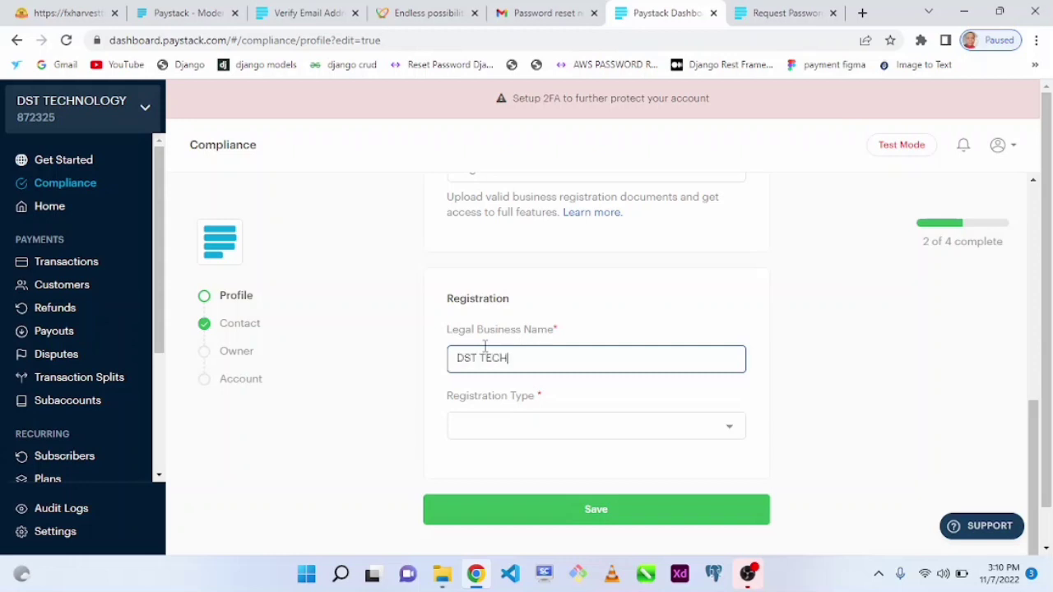
pyautogui.click(490, 425)
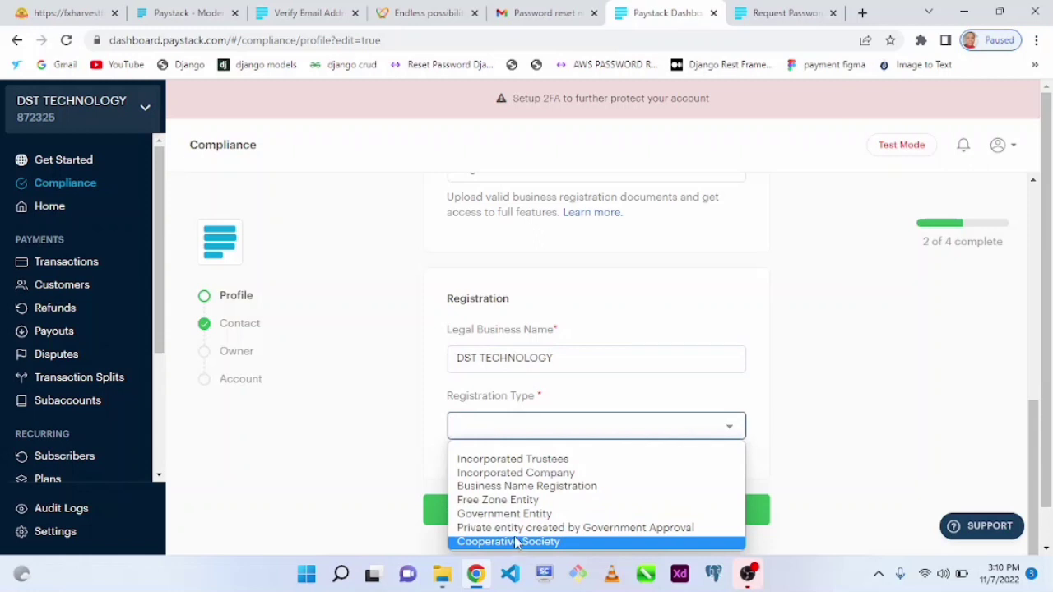
pyautogui.click(500, 485)
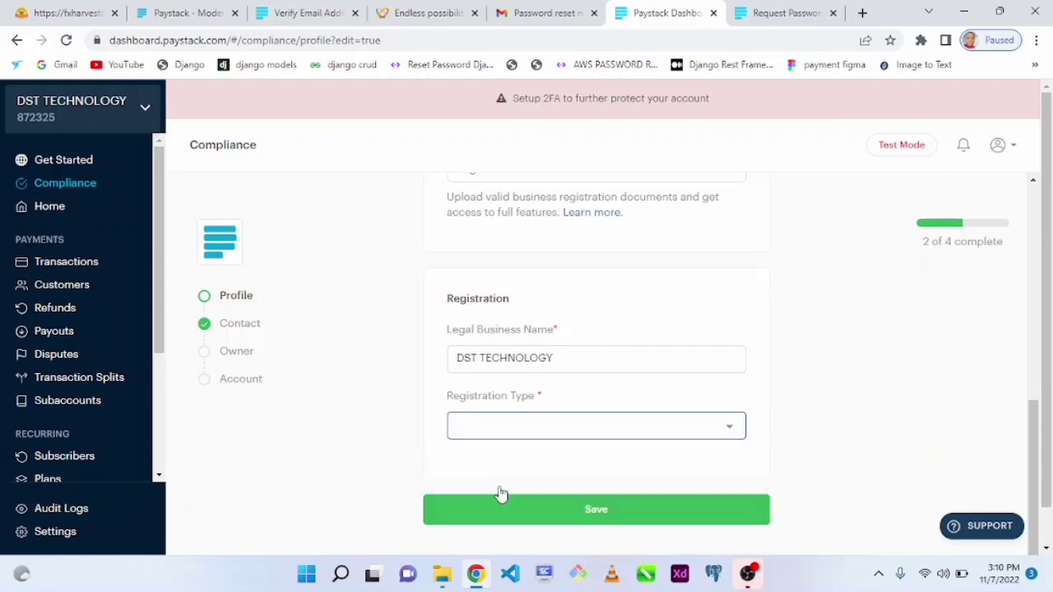
pyautogui.scroll(-1, 1036, 444)
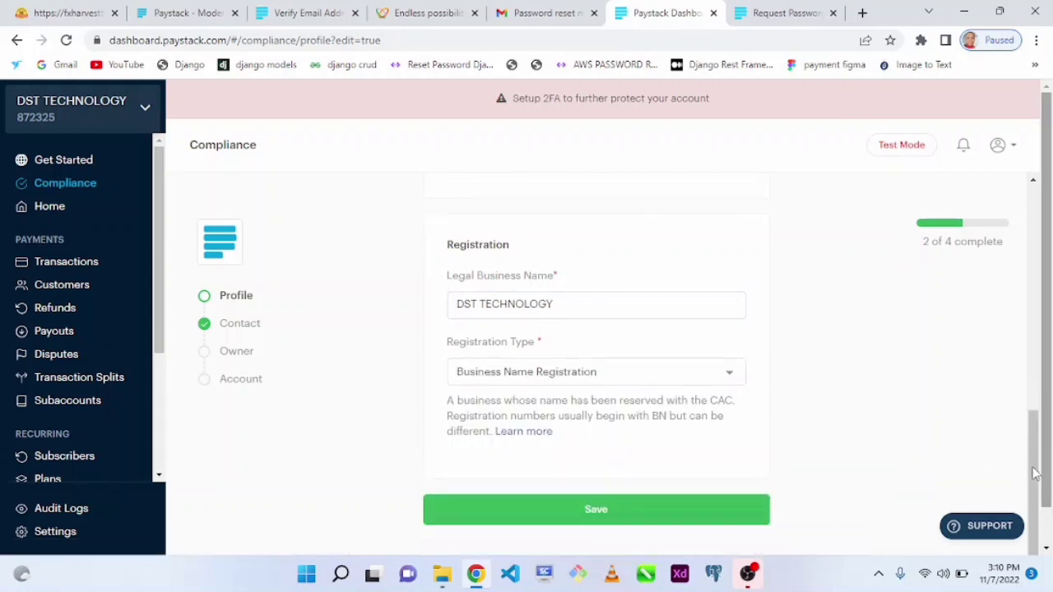
pyautogui.click(596, 517)
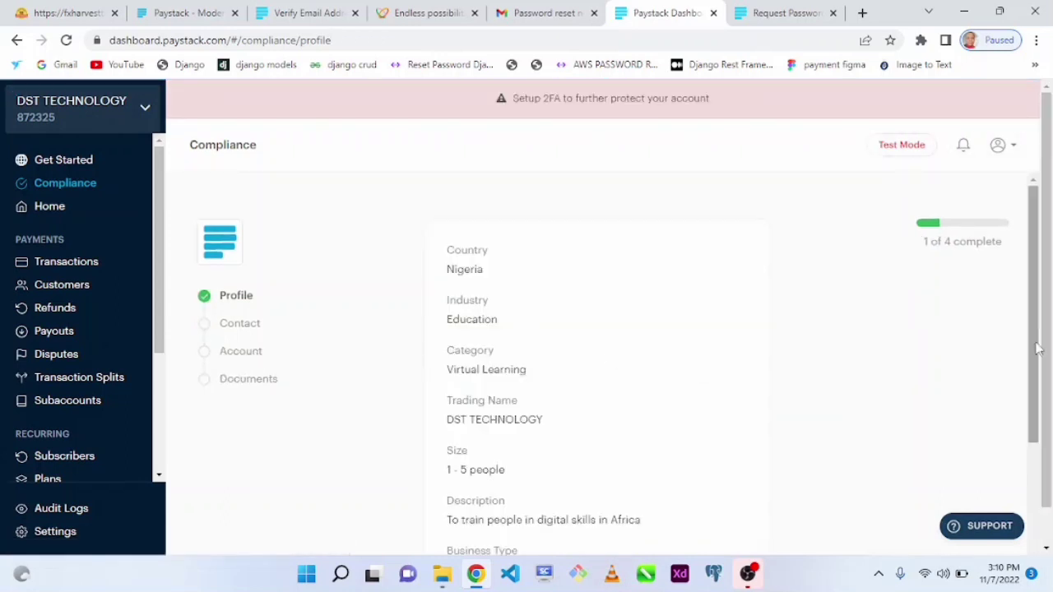
# Pass through the Contact form to the empty business bank Account form.
pyautogui.scroll(-2, 1041, 438)
pyautogui.scroll(-2, 1042, 437)
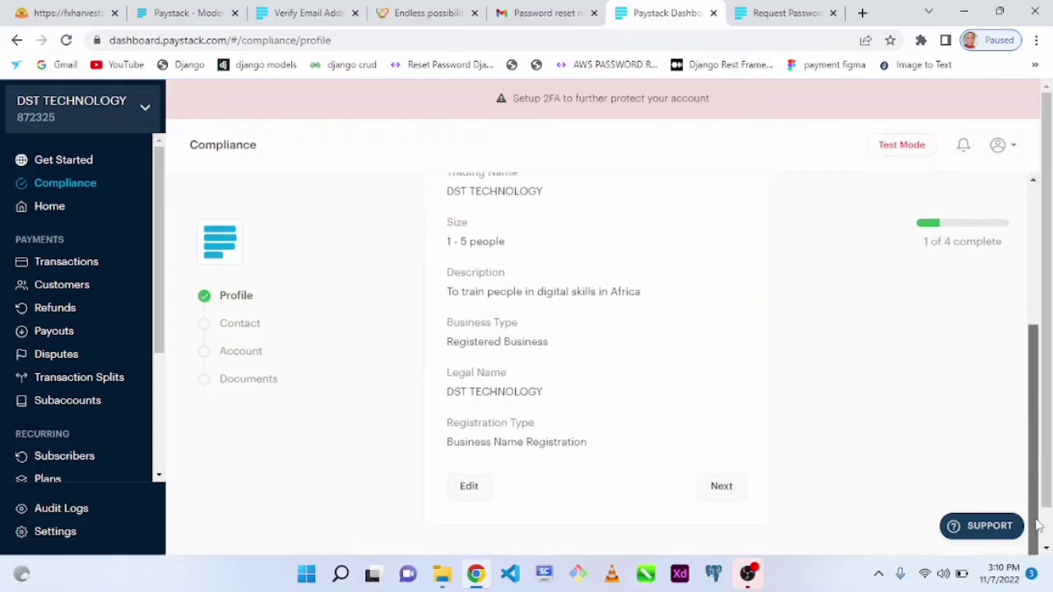
pyautogui.click(240, 323)
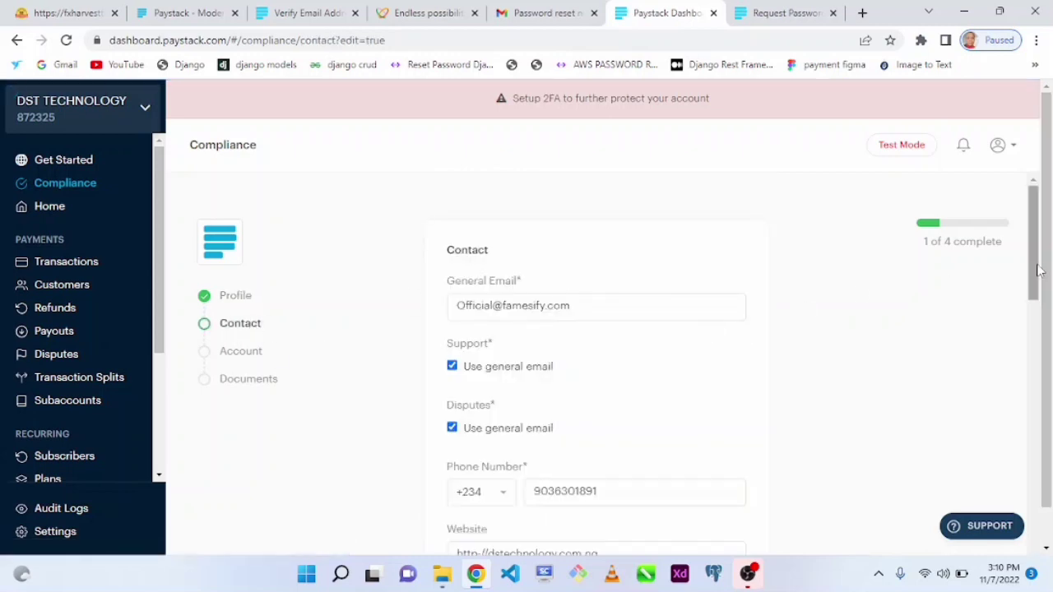
pyautogui.moveTo(1033, 263); pyautogui.dragTo(1044, 550)
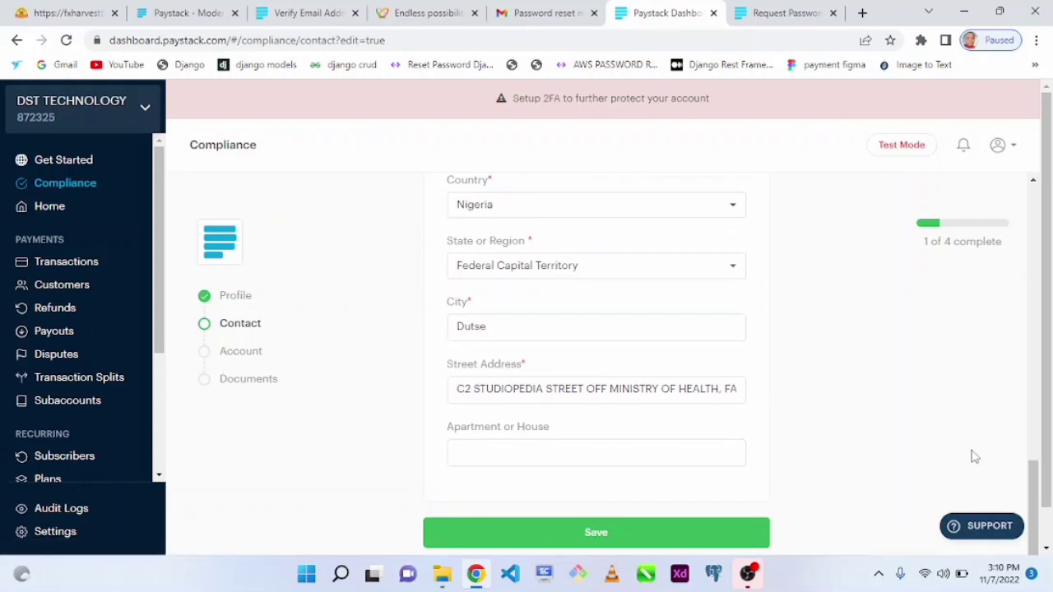
pyautogui.click(255, 359)
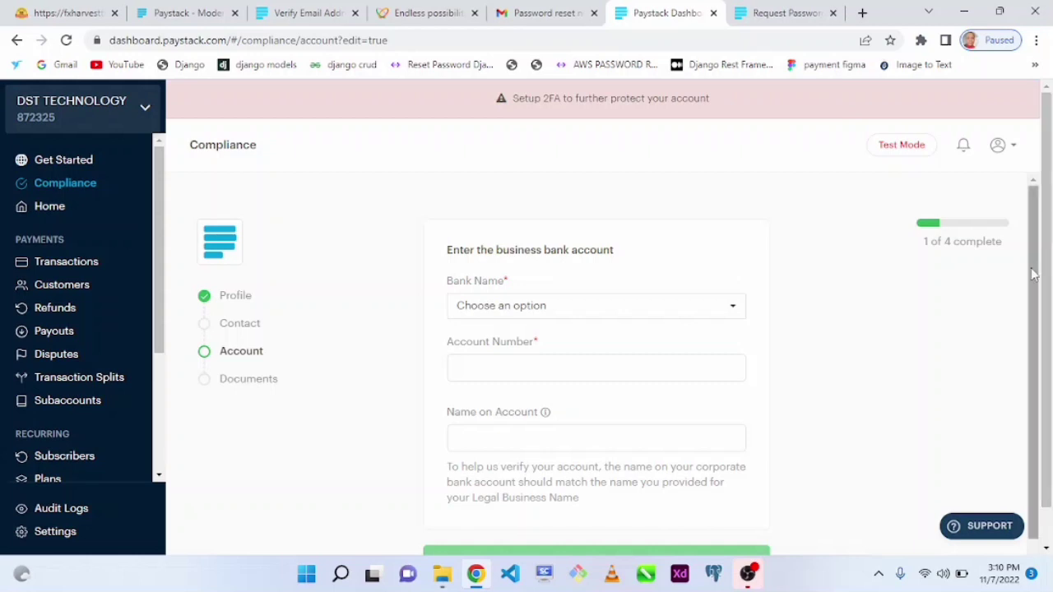
# Select Access Bank via an 'ACCE' search as the business bank, then open the Documents step.
pyautogui.scroll(-1, 1033, 343)
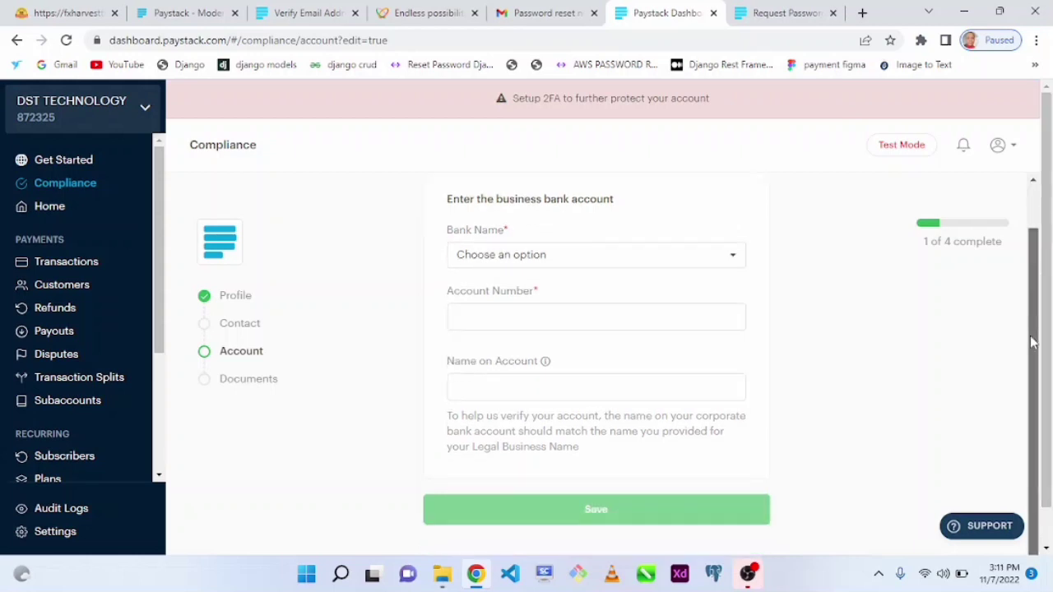
pyautogui.click(487, 258)
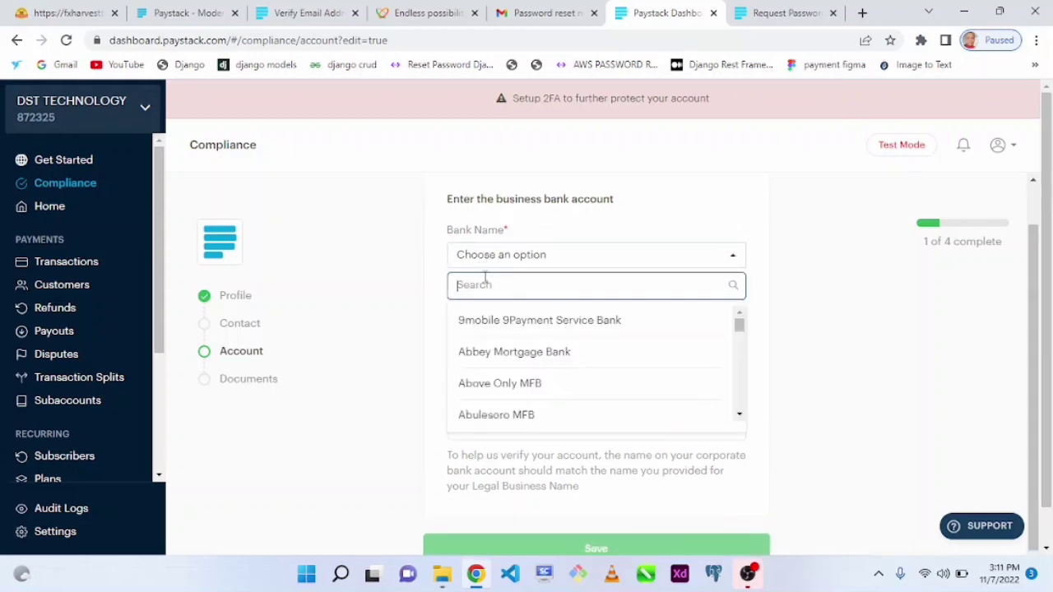
pyautogui.click(507, 363)
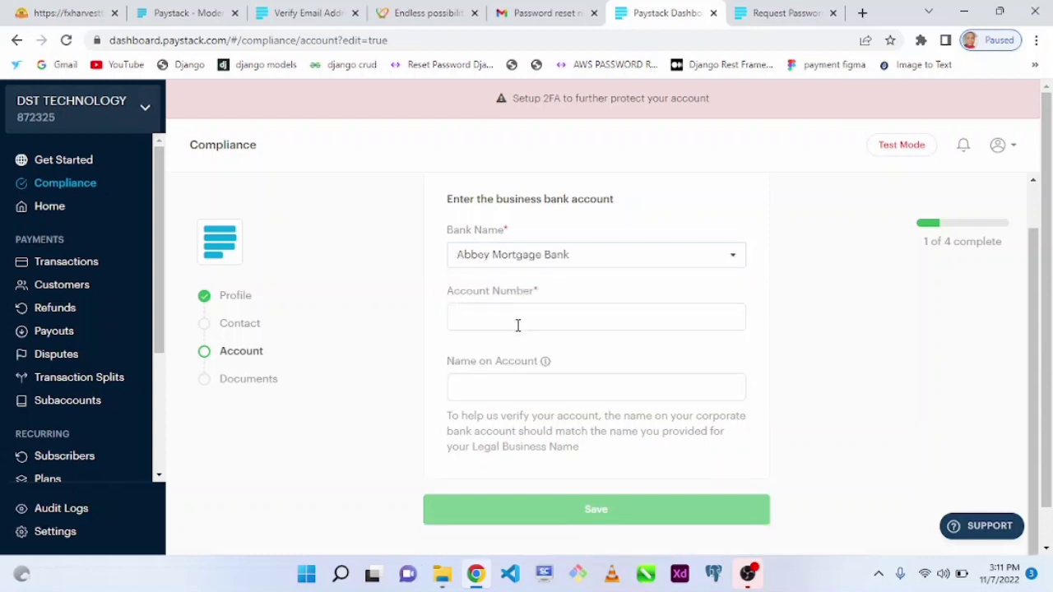
pyautogui.click(487, 261)
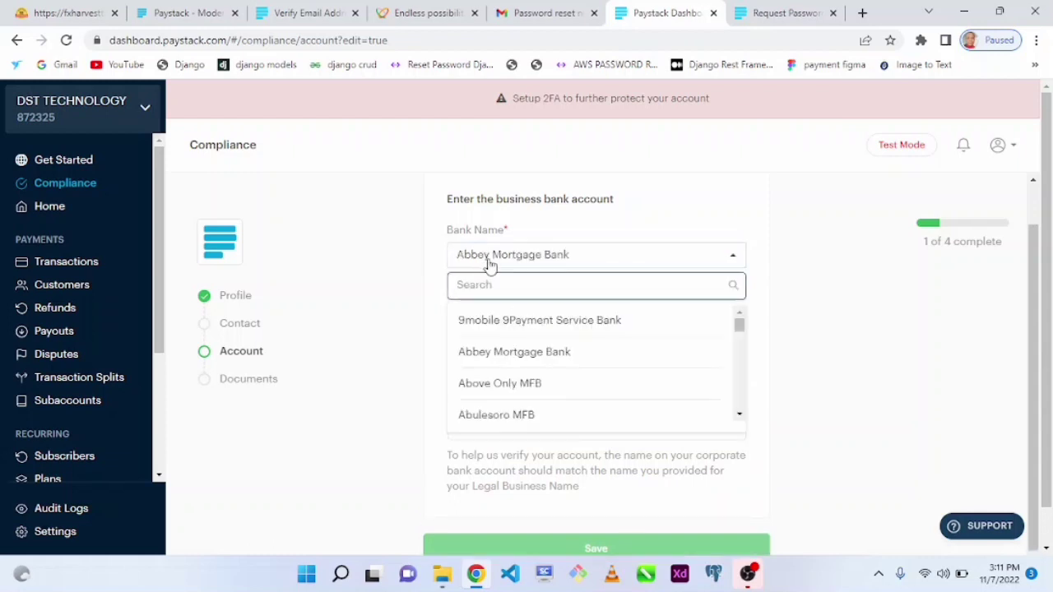
pyautogui.write('ACCES')
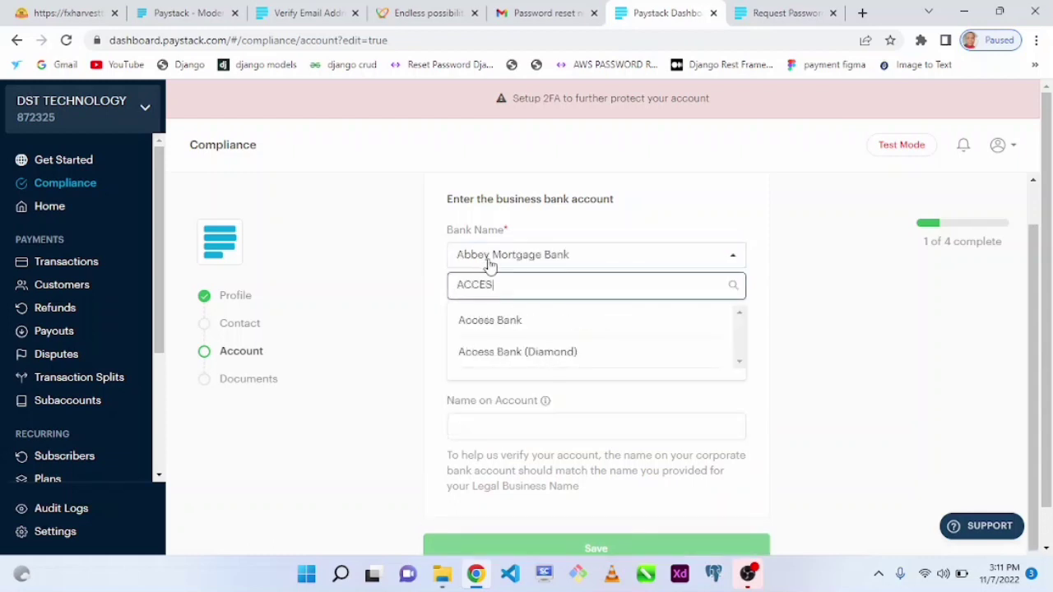
pyautogui.click(489, 318)
pyautogui.click(527, 317)
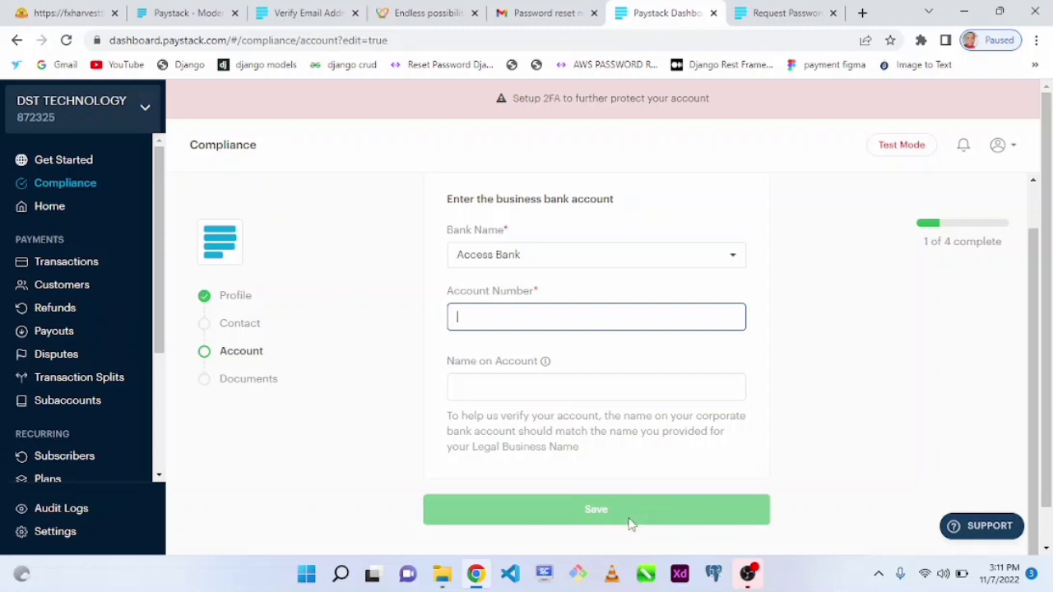
pyautogui.click(242, 384)
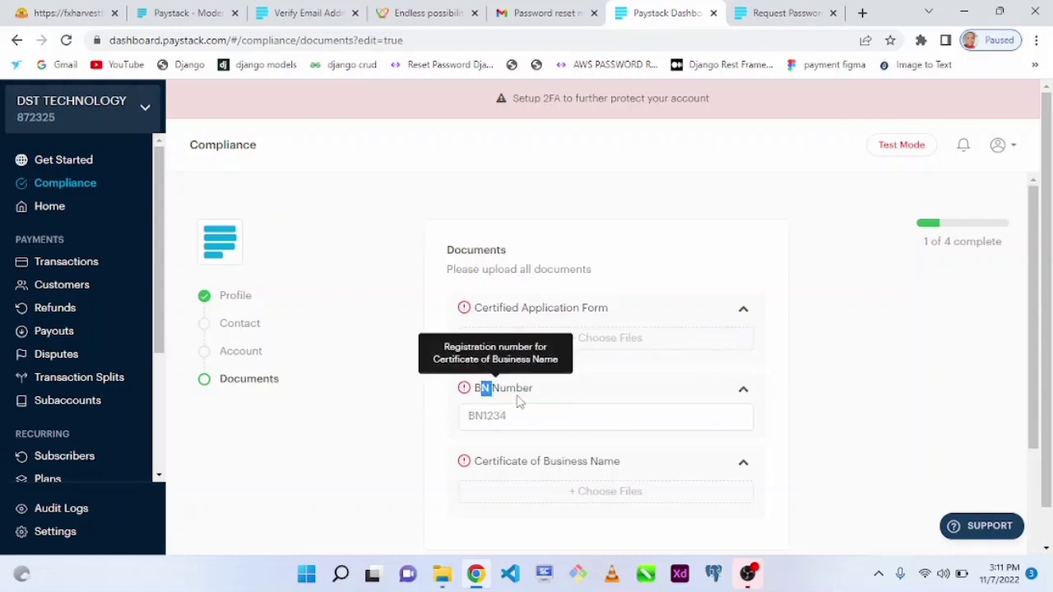
# Move past the BN Number field to the Owners section and start adding a business owner.
pyautogui.click(447, 417)
pyautogui.moveTo(475, 387); pyautogui.dragTo(489, 387)
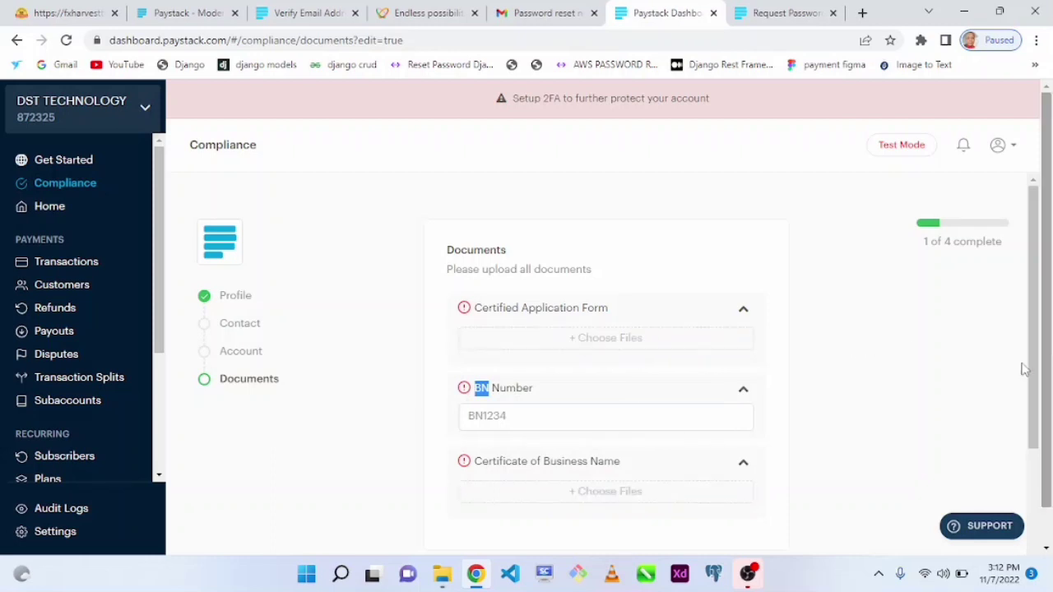
pyautogui.moveTo(1026, 367); pyautogui.dragTo(1043, 467)
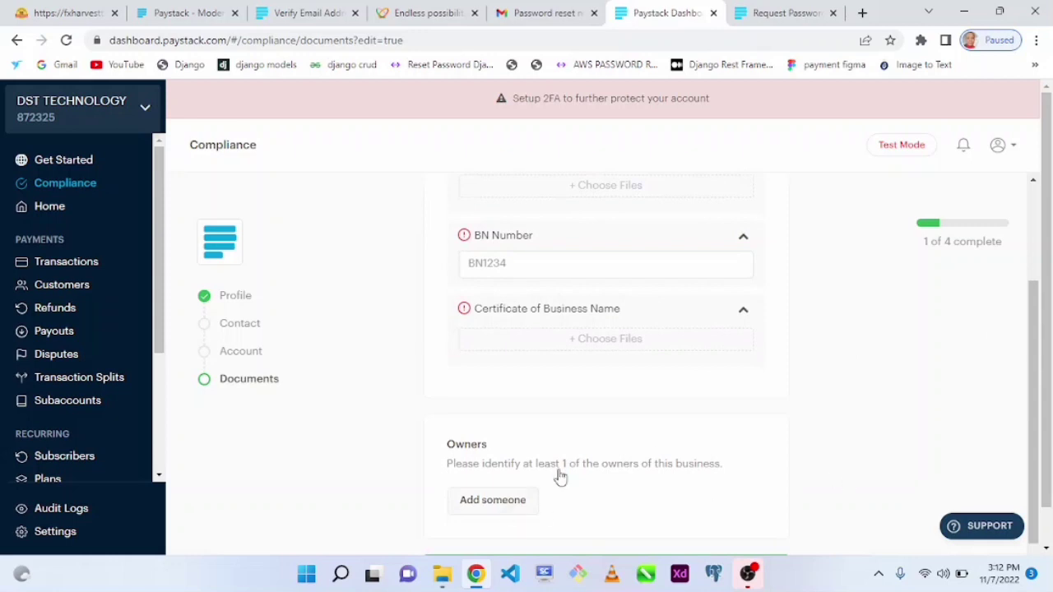
pyautogui.scroll(-1, 1038, 444)
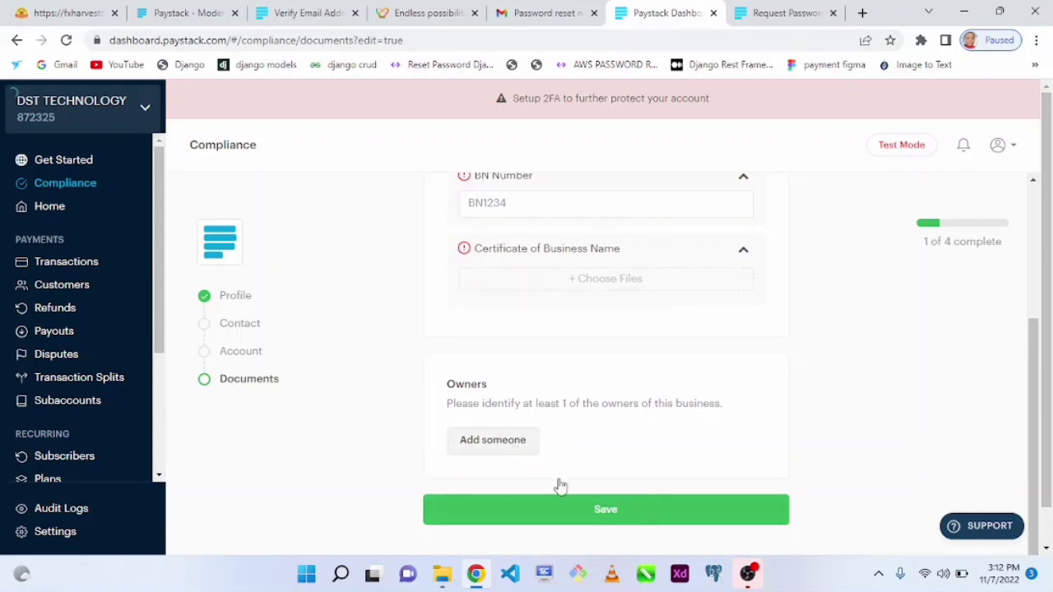
pyautogui.click(497, 438)
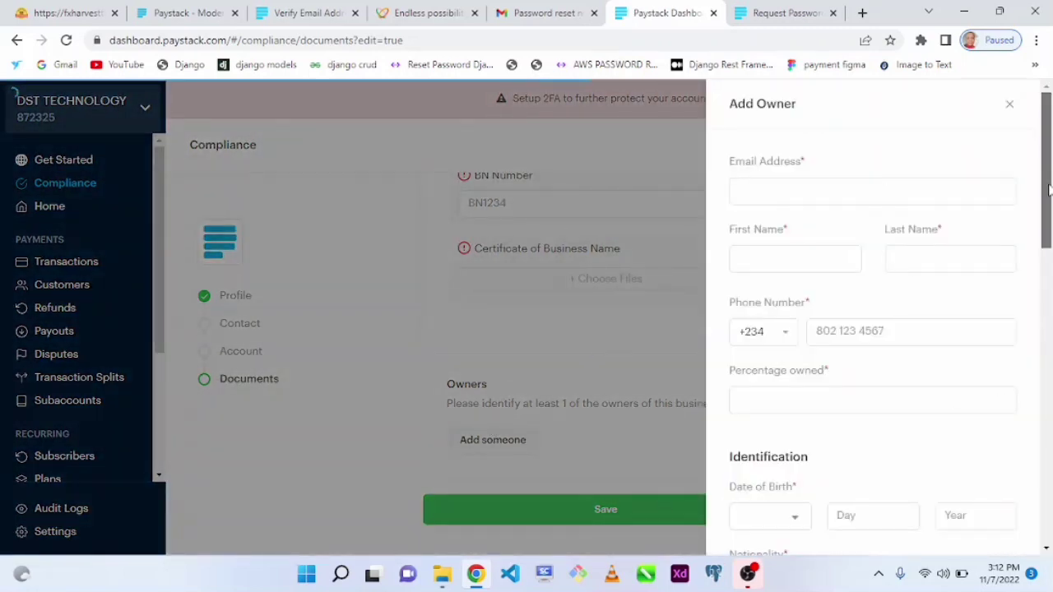
# Dismiss the Add Owner panel so the Documents step stays with no owner added.
pyautogui.moveTo(1048, 187); pyautogui.dragTo(1020, 99)
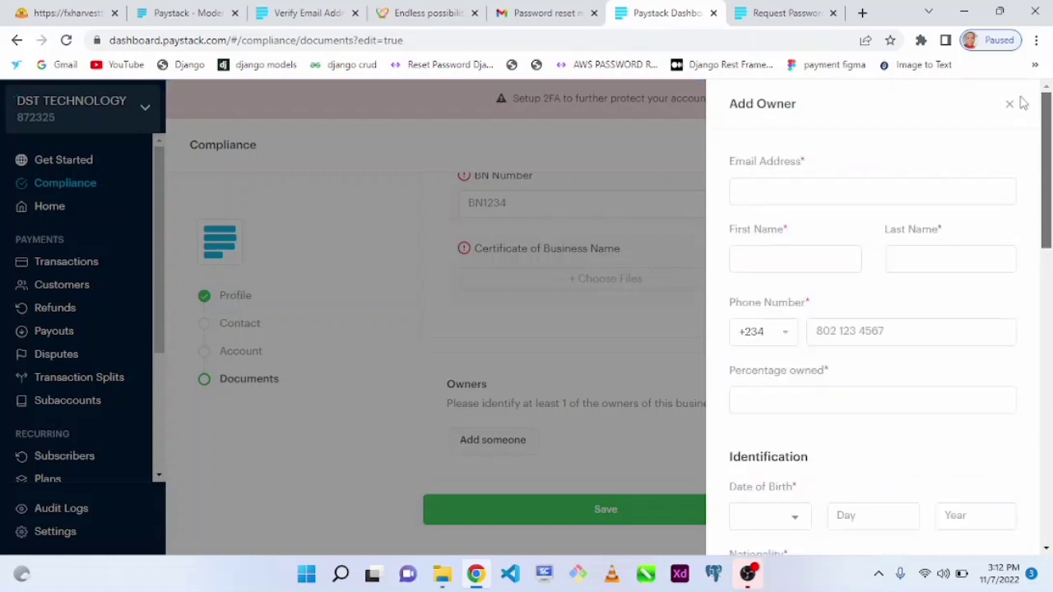
pyautogui.click(1010, 105)
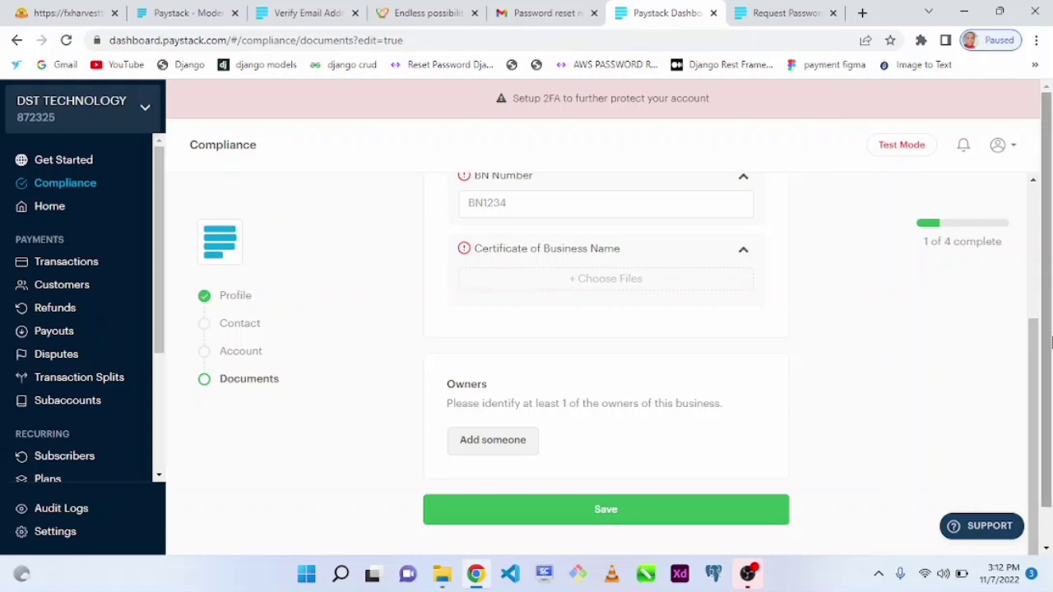
pyautogui.moveTo(1050, 341); pyautogui.dragTo(1050, 403)
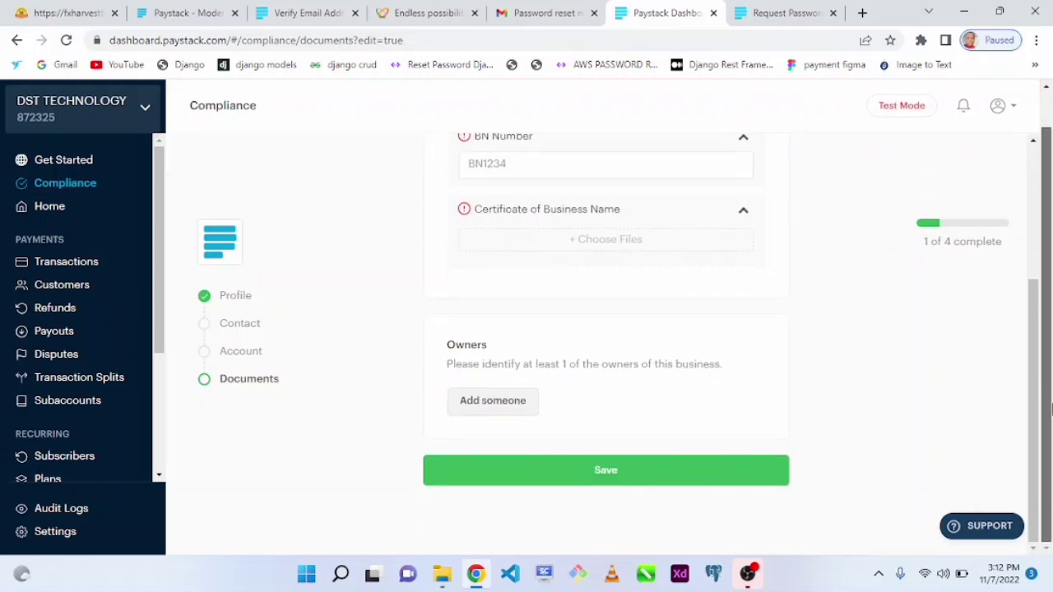
pyautogui.scroll(1, 1050, 409)
pyautogui.moveTo(895, 145)
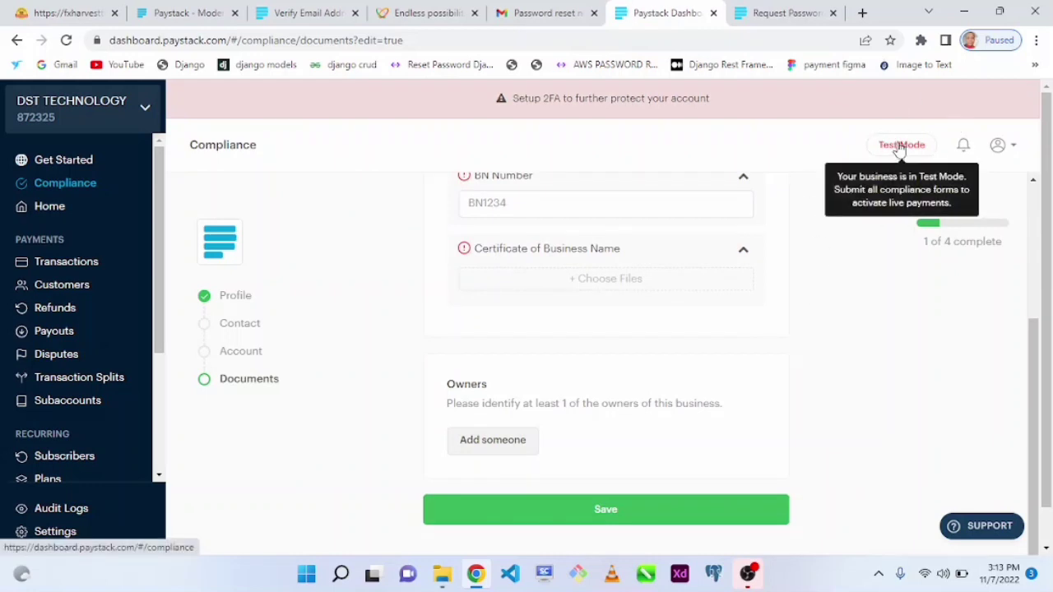
pyautogui.moveTo(164, 290); pyautogui.dragTo(157, 415)
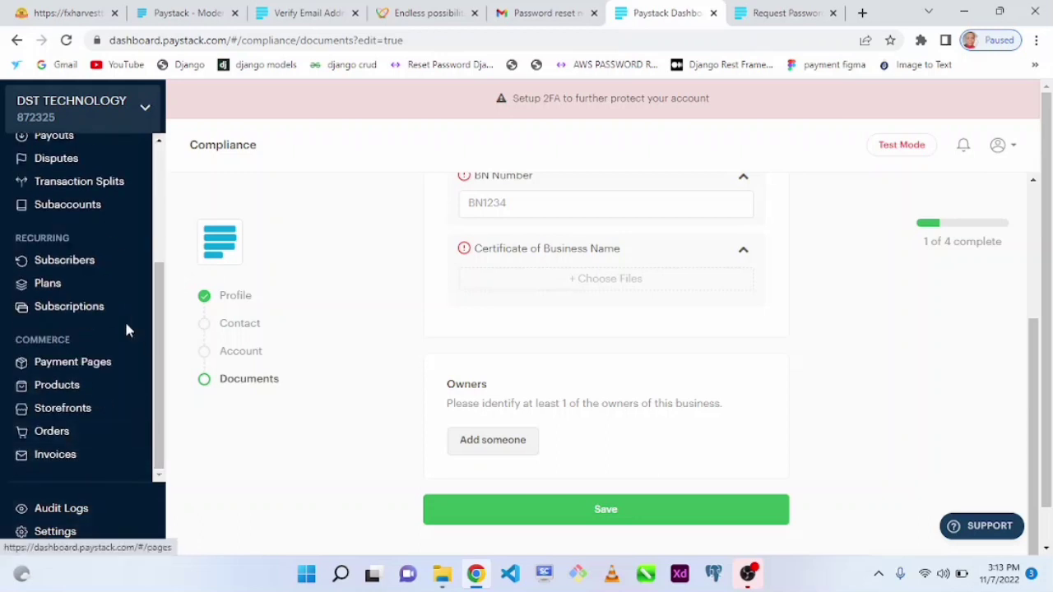
pyautogui.moveTo(160, 427); pyautogui.dragTo(152, 239)
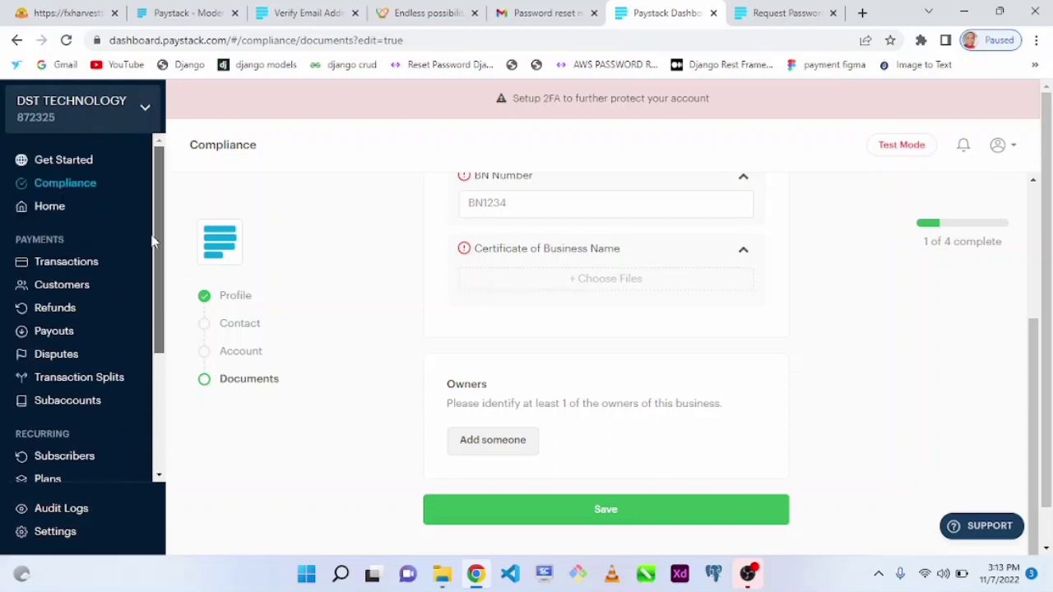